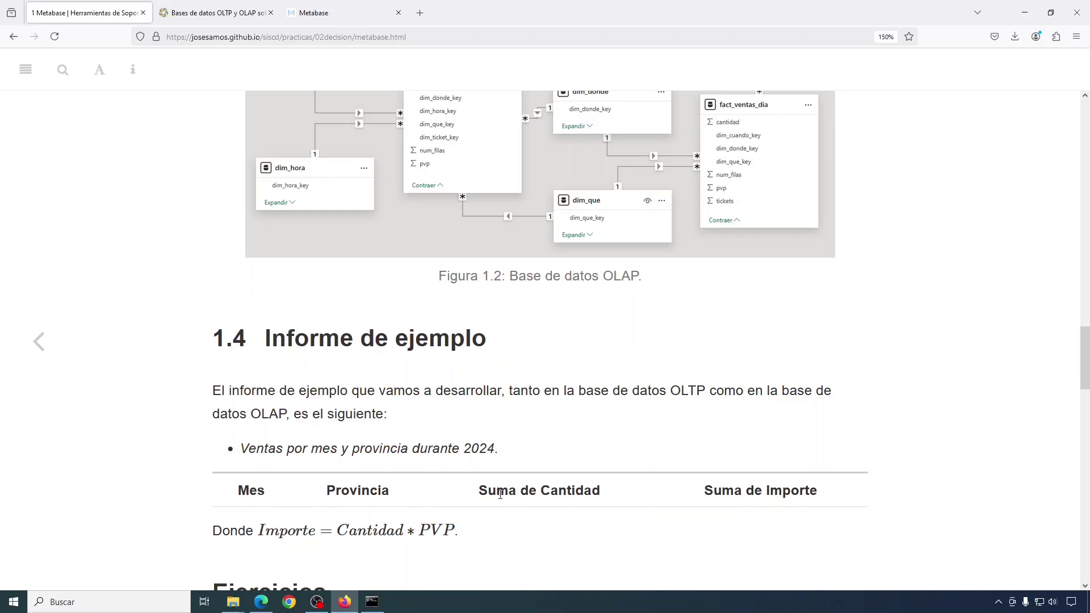
- Review the example report's columns and Importe formula, and consult the OLTP database schema on the practice page
double_click(780, 492)
double_click(264, 533)
left_click(266, 536)
left_click_drag(259, 533, 319, 534)
left_click(317, 561)
scroll(591, 541, "up", 10)
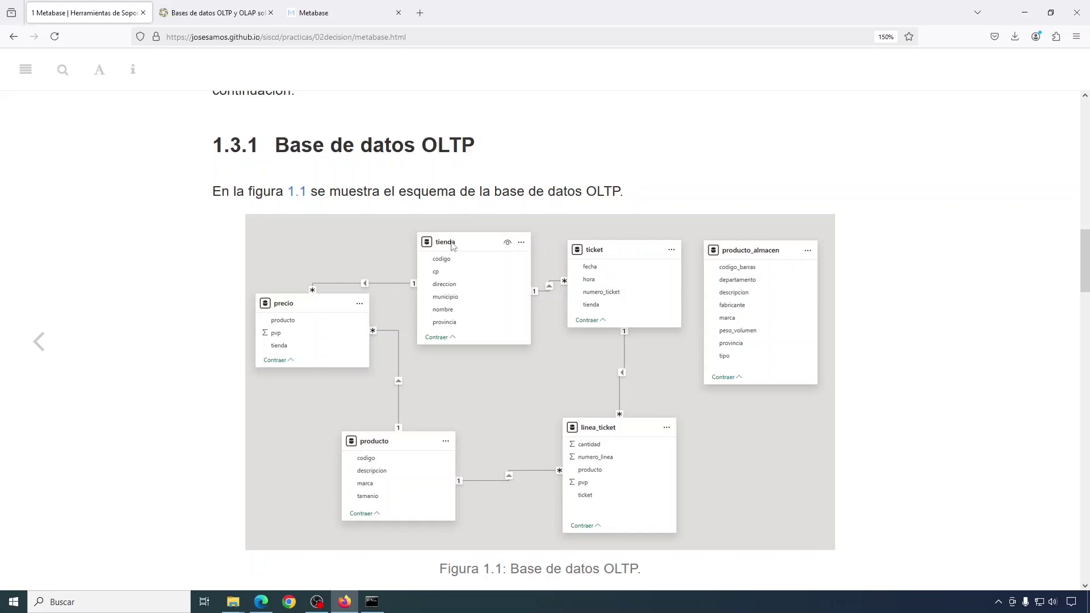
- Switch to Metabase and create a new question using the OLTP database's Linea Ticket table as its starting data
left_click(347, 15)
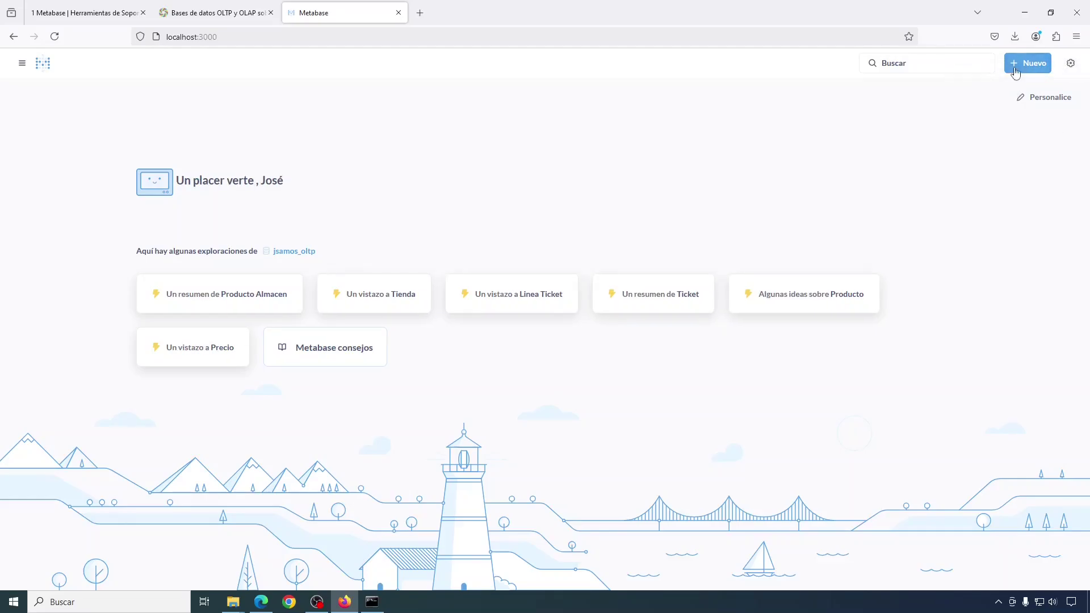
left_click(1031, 65)
left_click(981, 93)
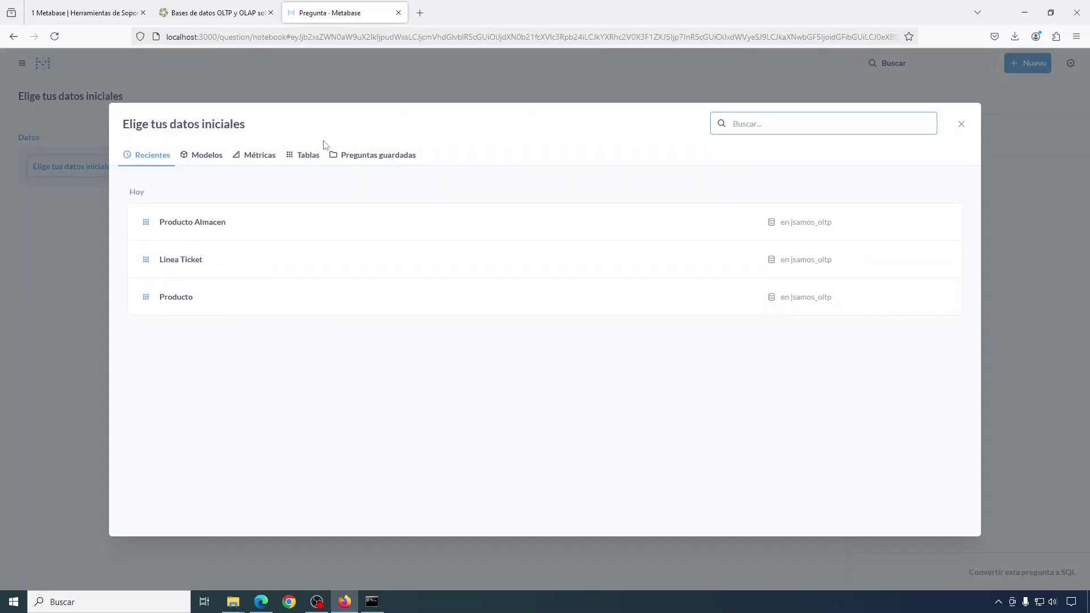
left_click(306, 157)
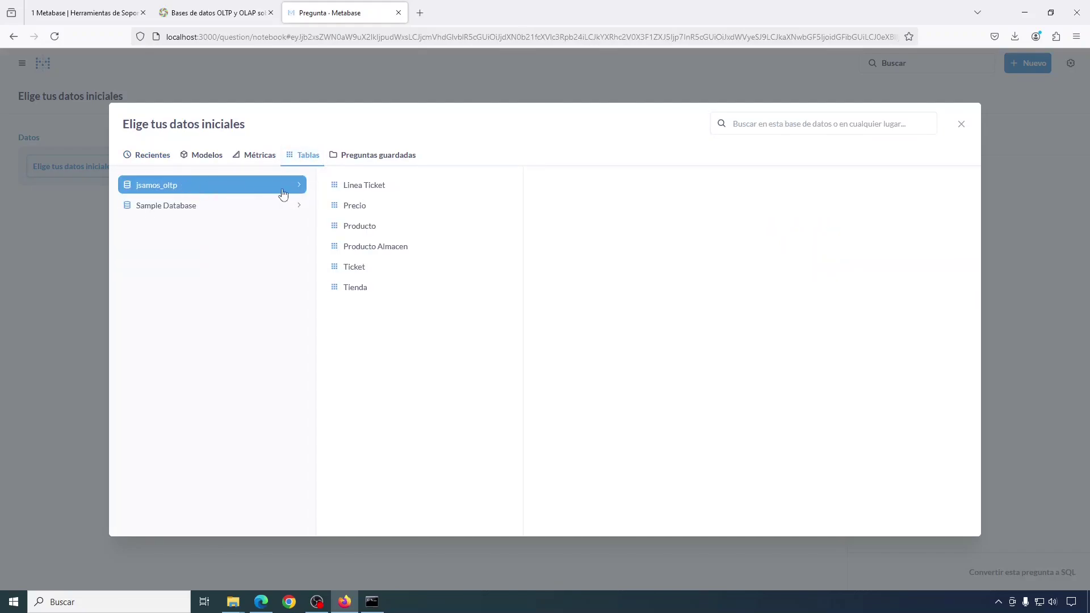
left_click(370, 192)
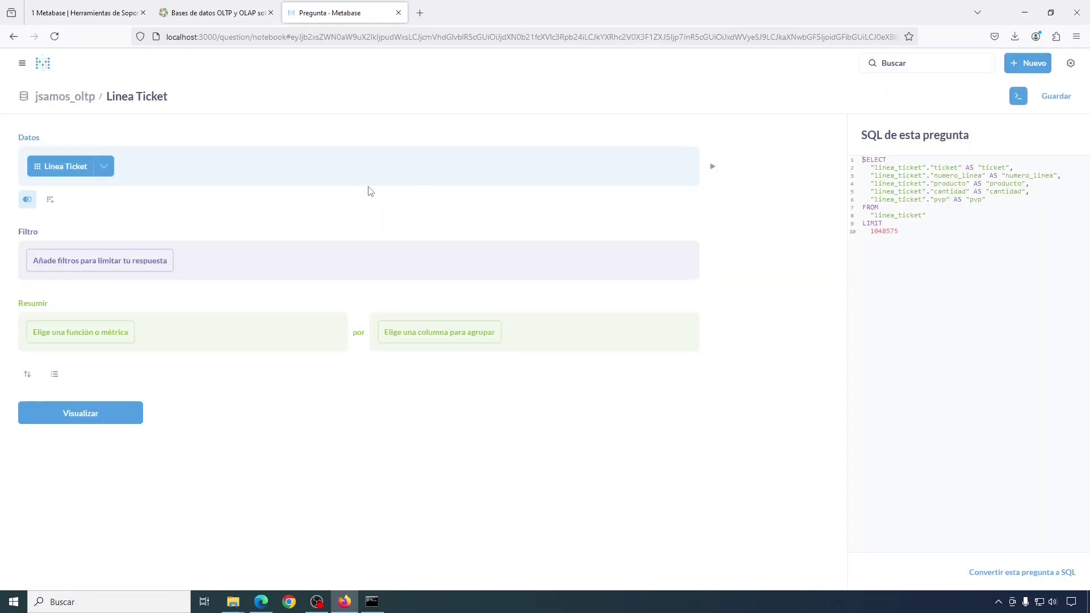
- Join the Ticket table by matching Linea Ticket's Ticket column to Numero Ticket, and preview the joined rows before returning to the editor
left_click(26, 199)
left_click(202, 159)
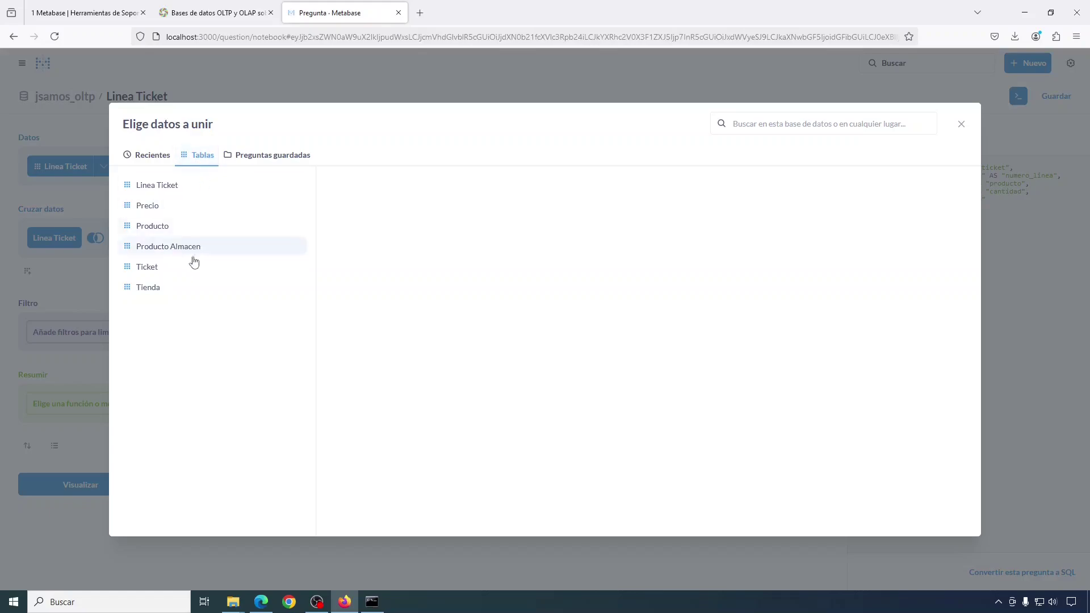
left_click(148, 267)
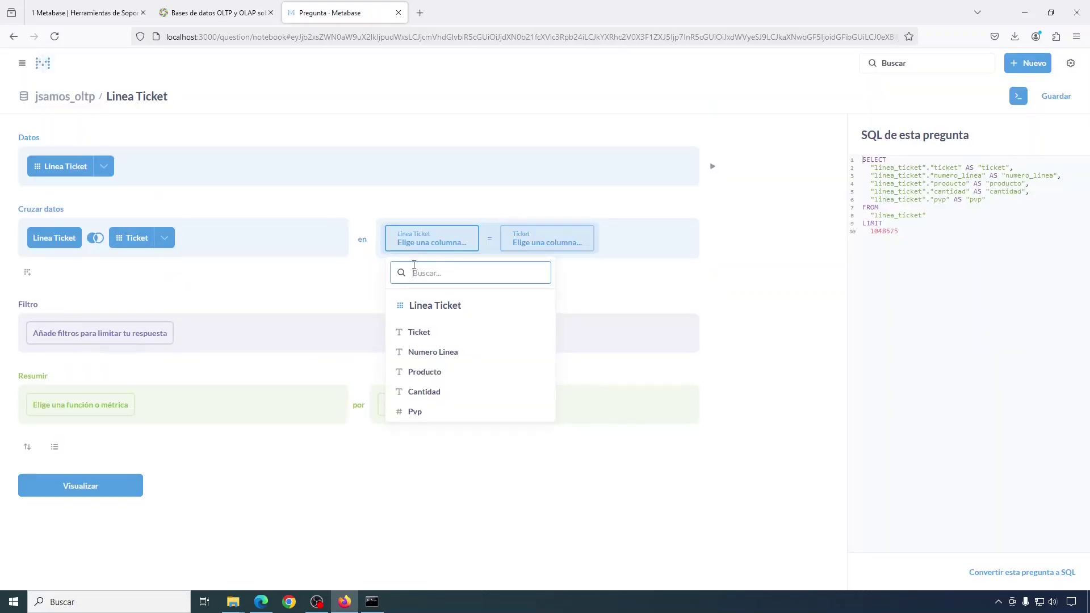
left_click(423, 335)
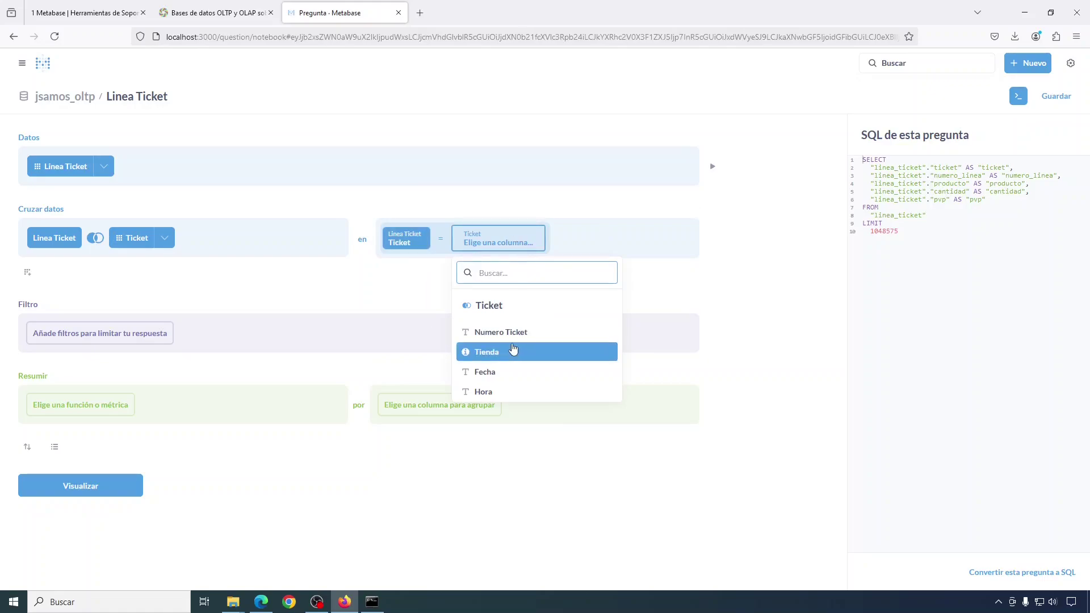
left_click(514, 335)
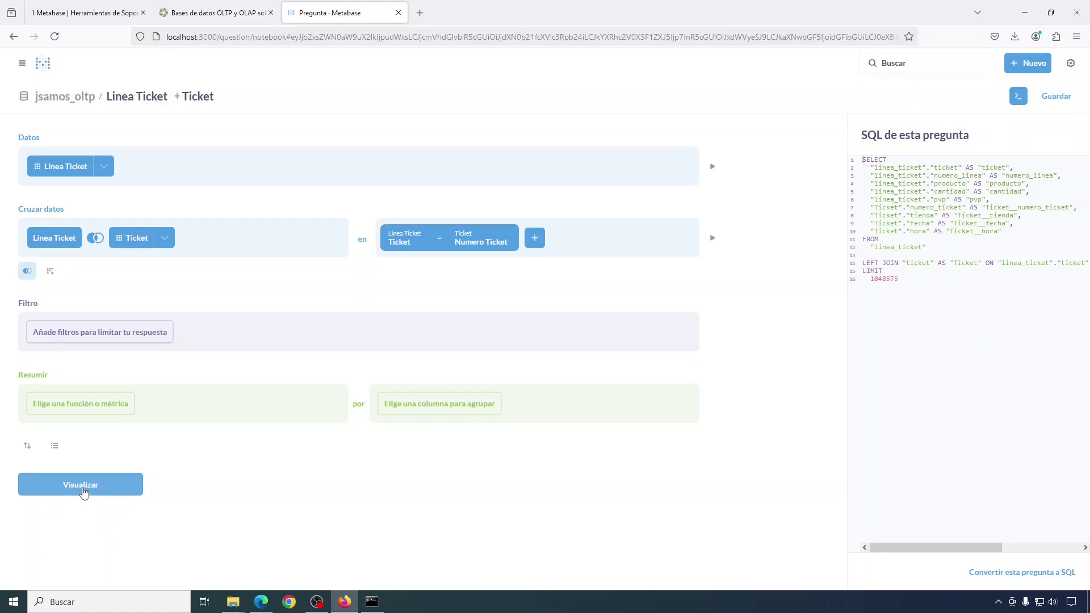
left_click(84, 490)
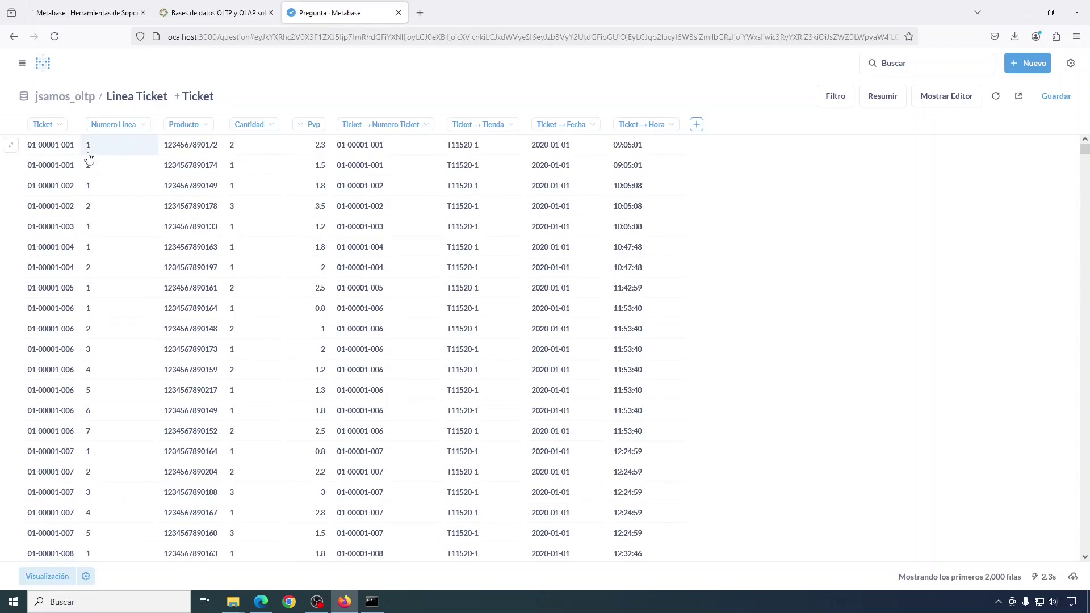
left_click(940, 97)
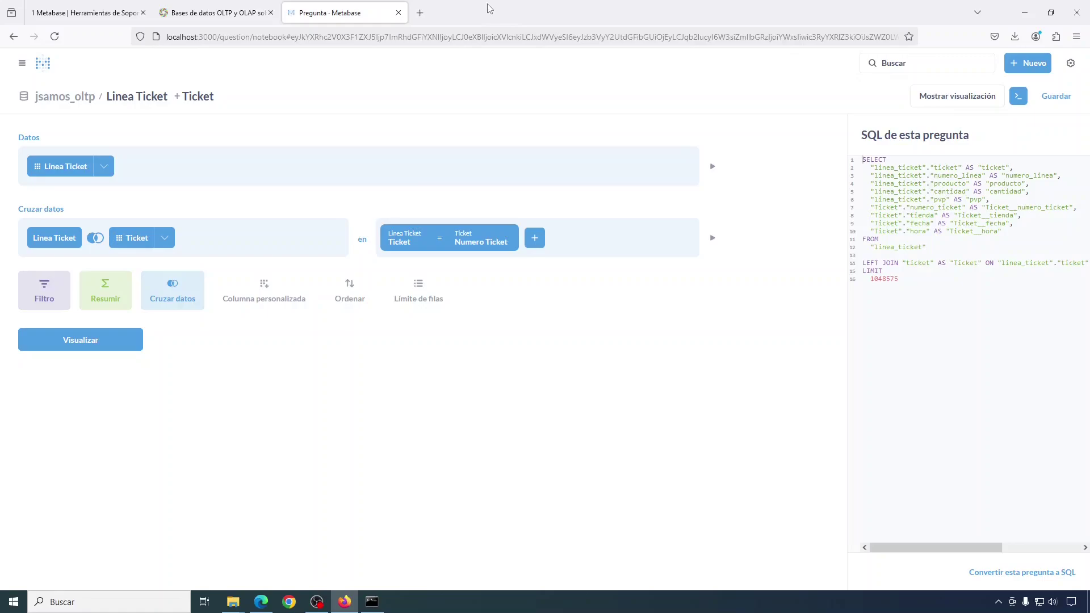
- Consult the OLTP schema, join the Tienda table by matching Ticket's Tienda column to Codigo, and preview the rows
left_click(85, 12)
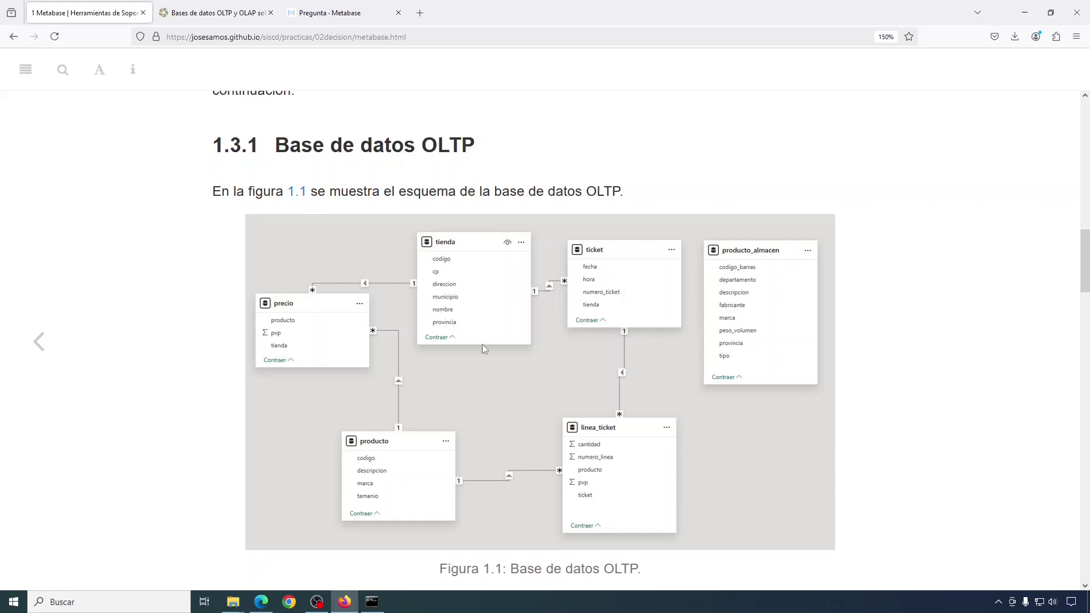
left_click(359, 13)
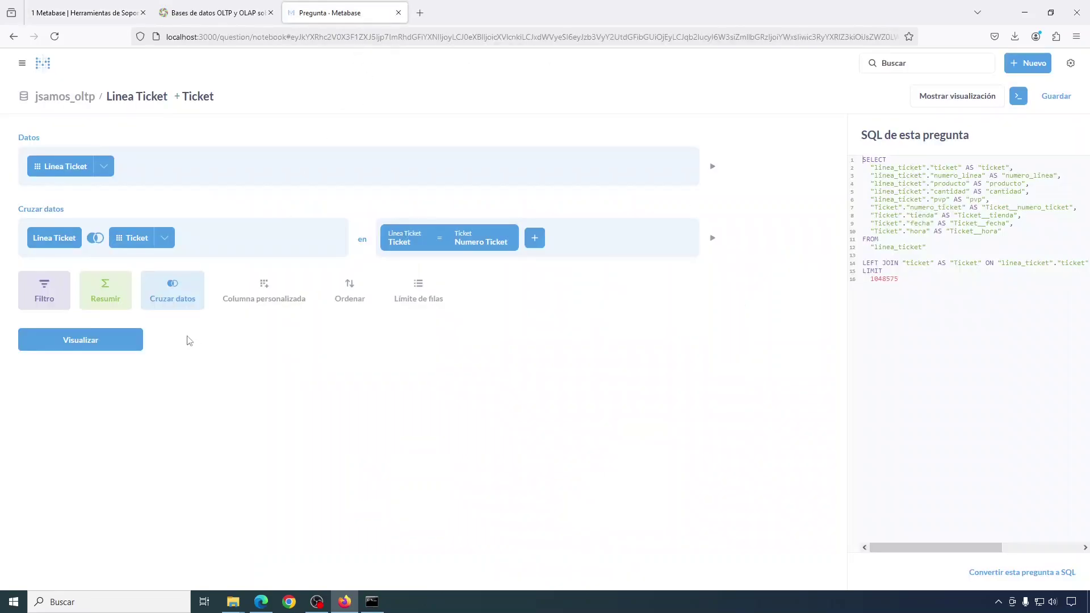
left_click(170, 293)
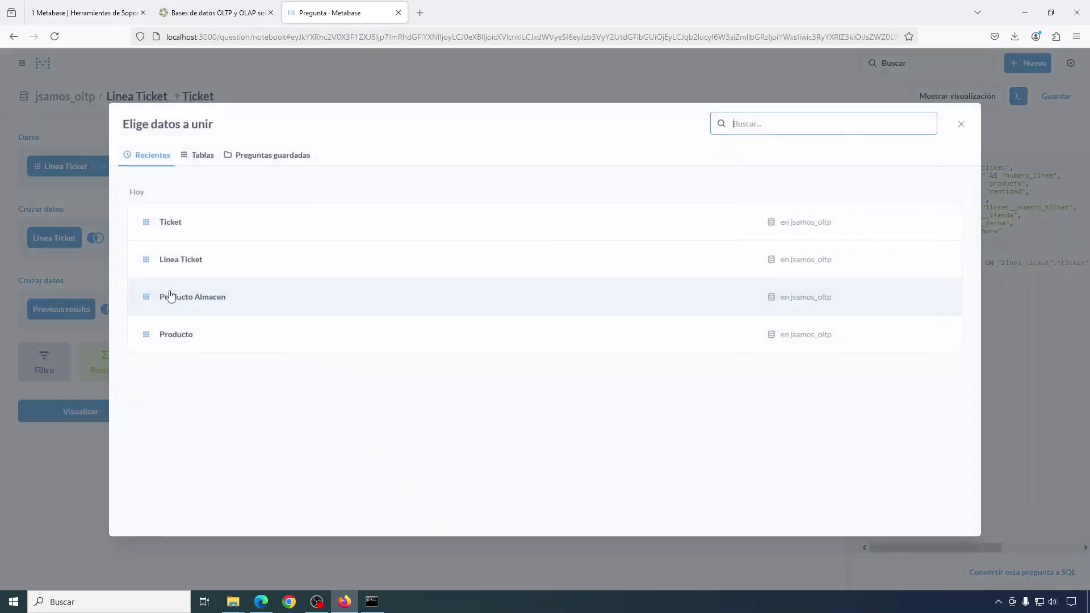
left_click(200, 160)
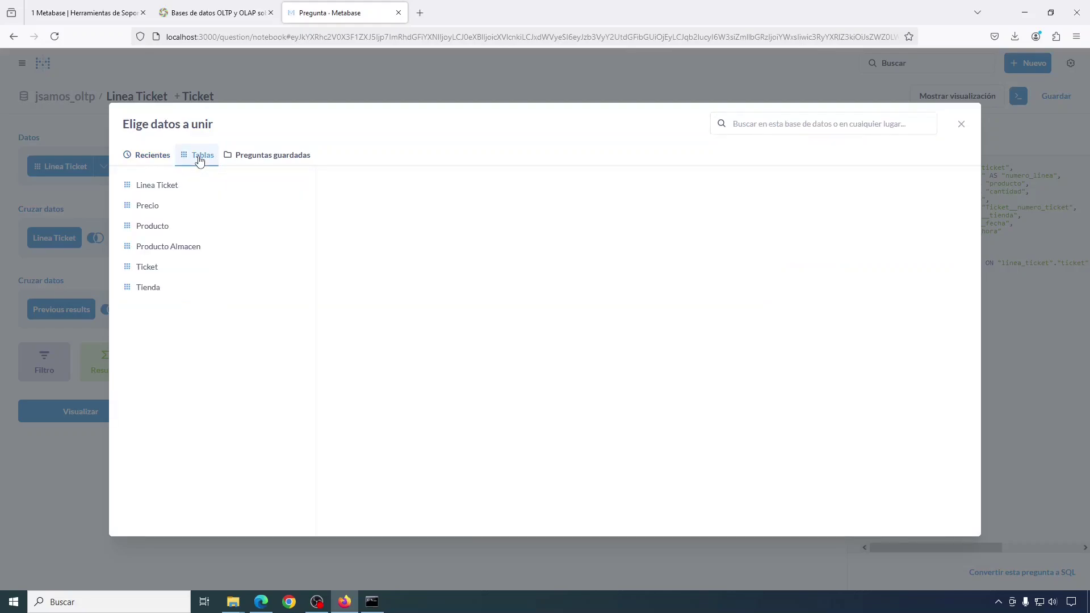
left_click(160, 287)
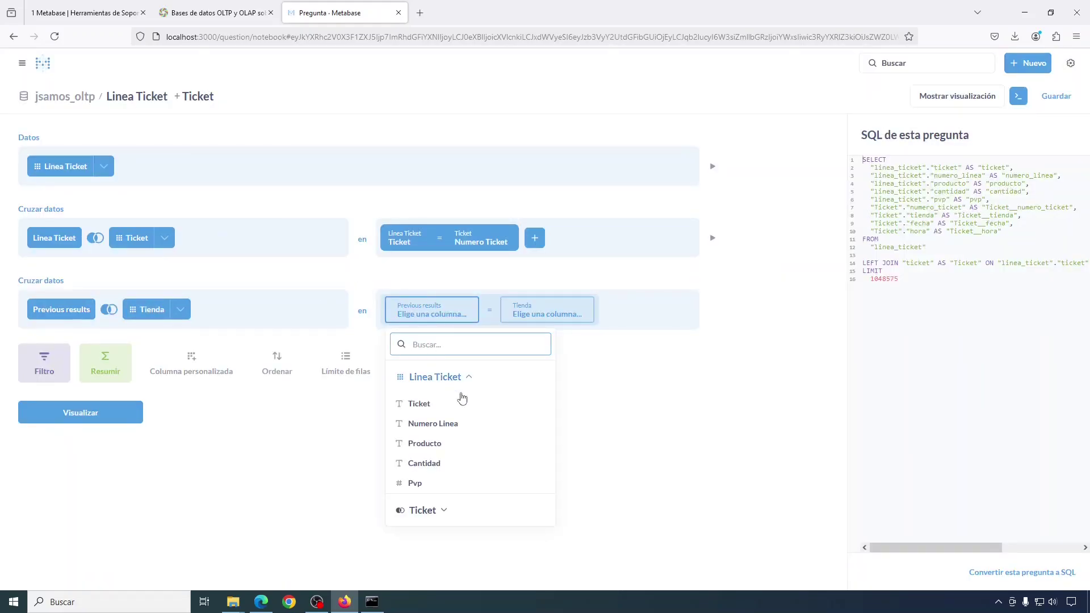
left_click(446, 514)
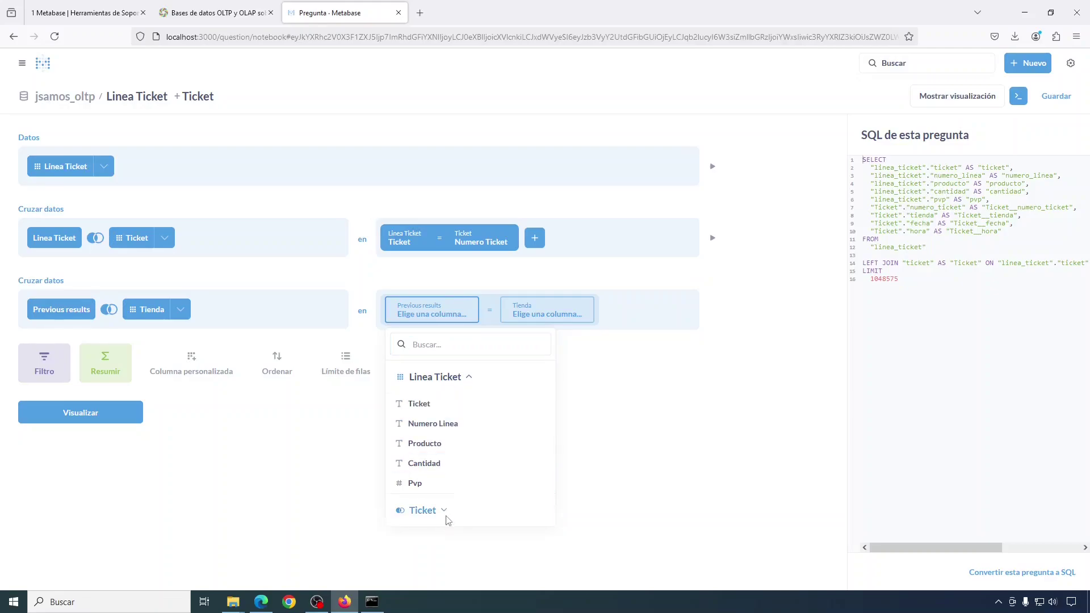
left_click(427, 465)
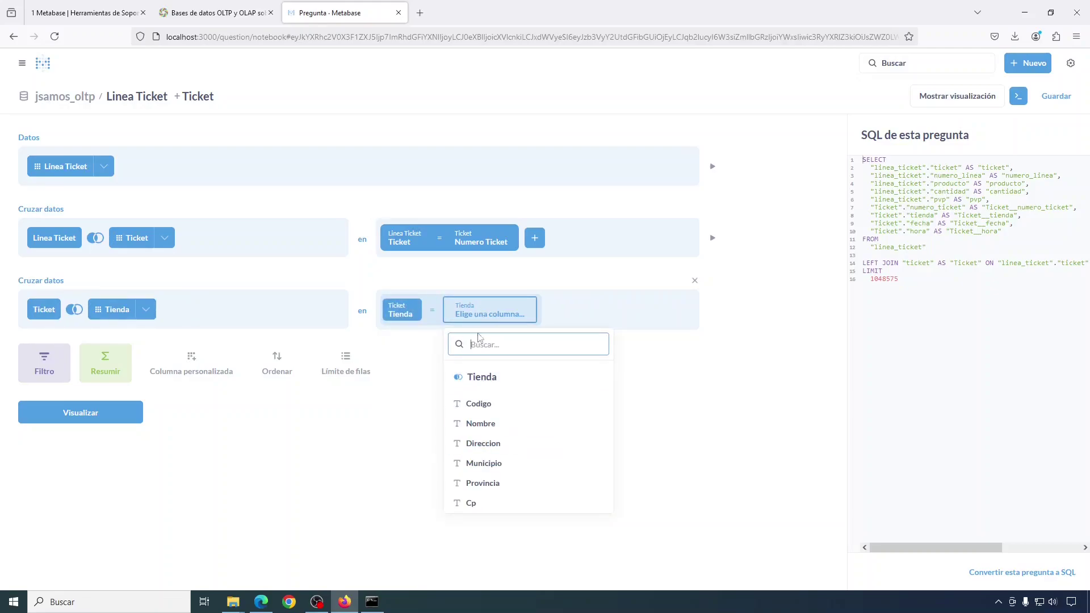
left_click(479, 404)
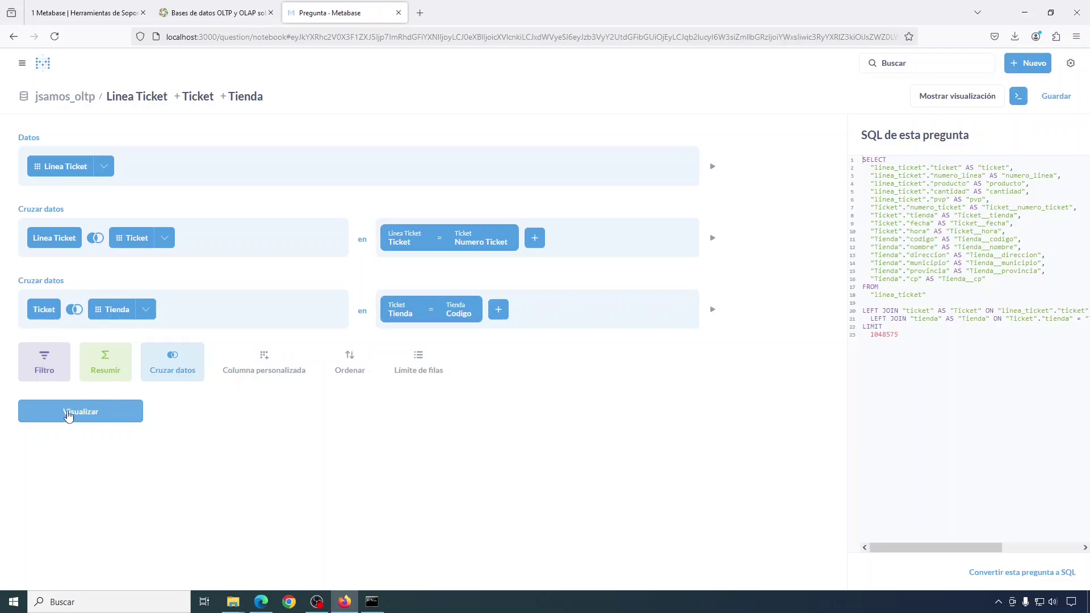
left_click(68, 416)
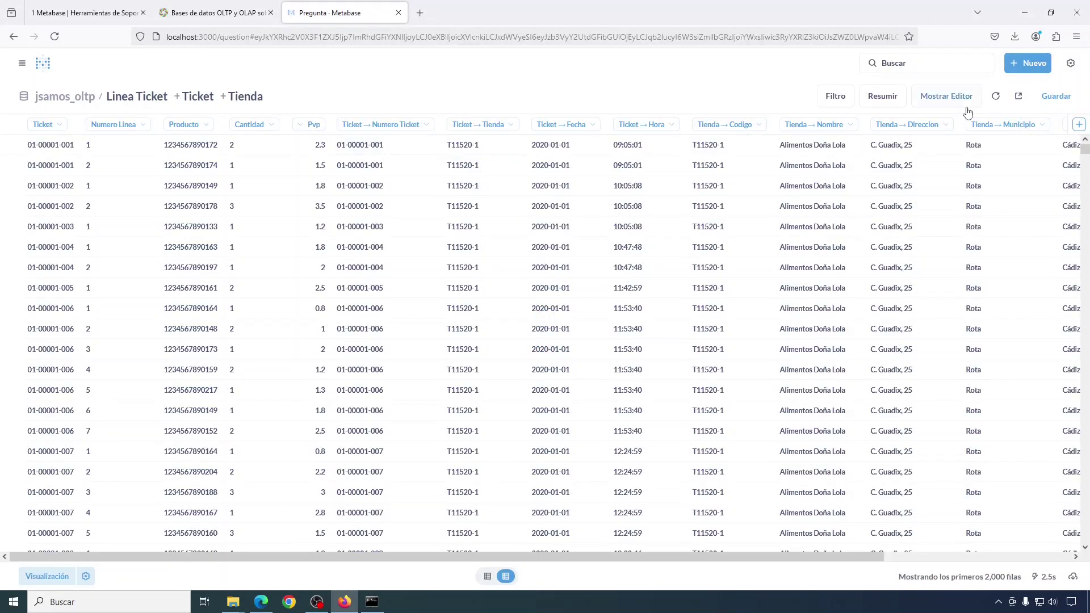
left_click(948, 99)
- Check the example report's definition and add a filter requiring the Ticket table's Fecha column to contain 2024
key("ctrl+1")
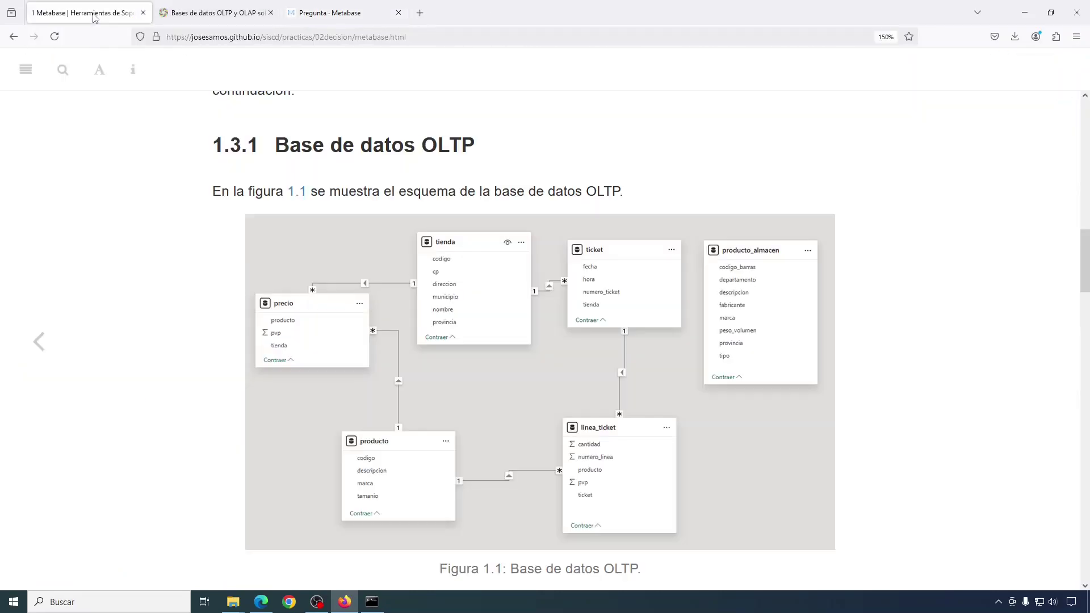
scroll(456, 204, "down", 5)
scroll(457, 204, "down", 6)
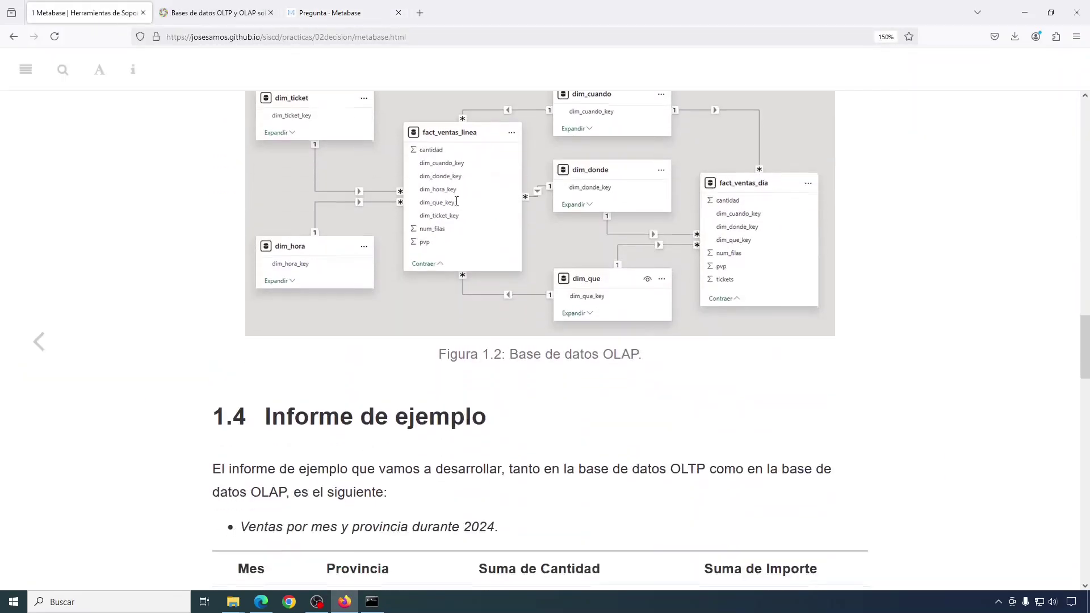
scroll(461, 292, "up", 1)
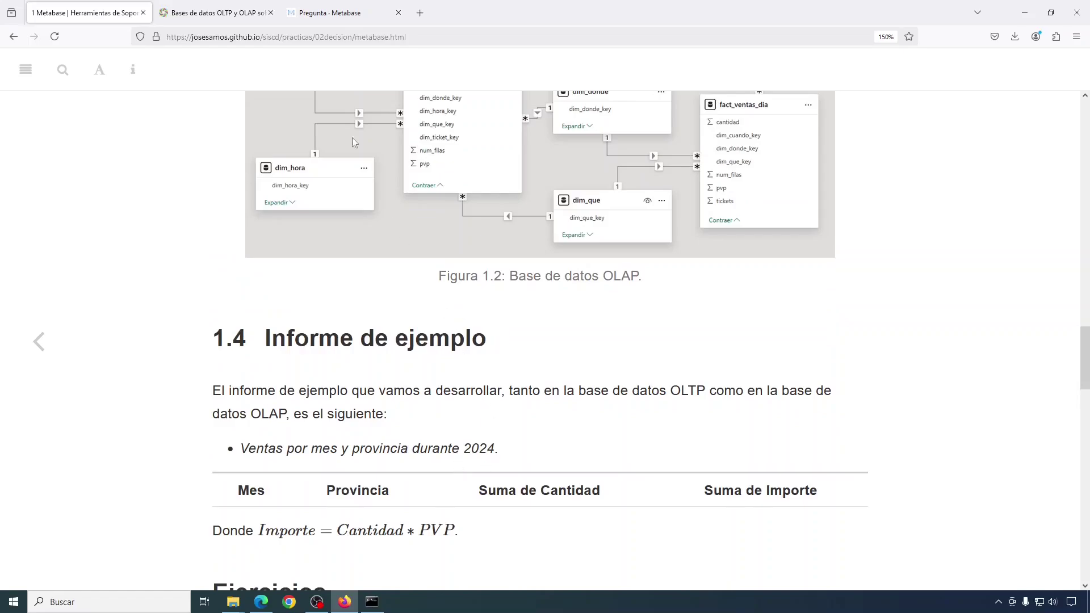
left_click(333, 21)
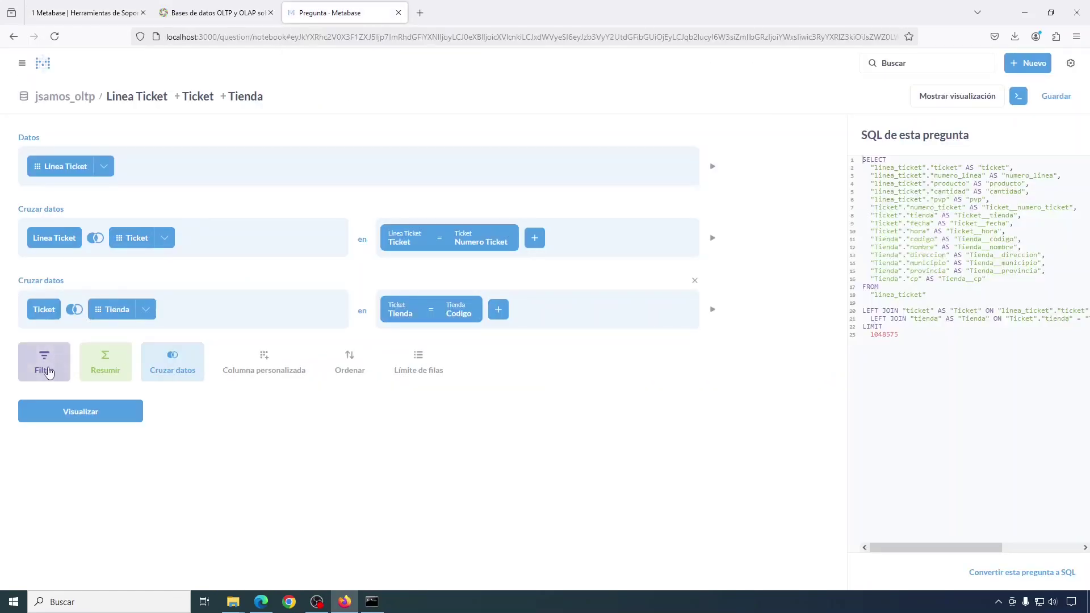
left_click(44, 362)
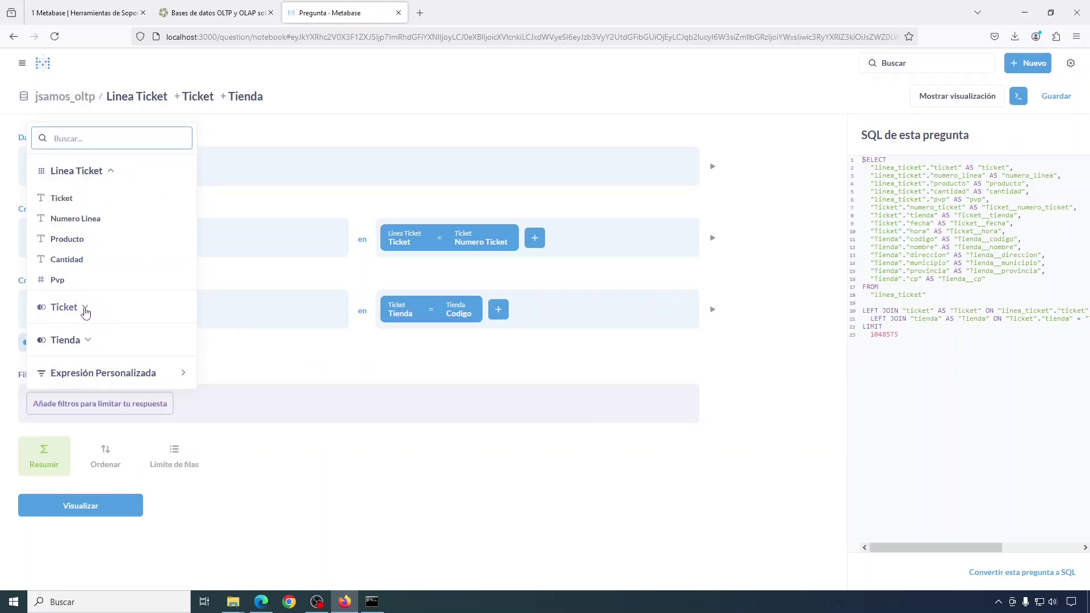
left_click(86, 313)
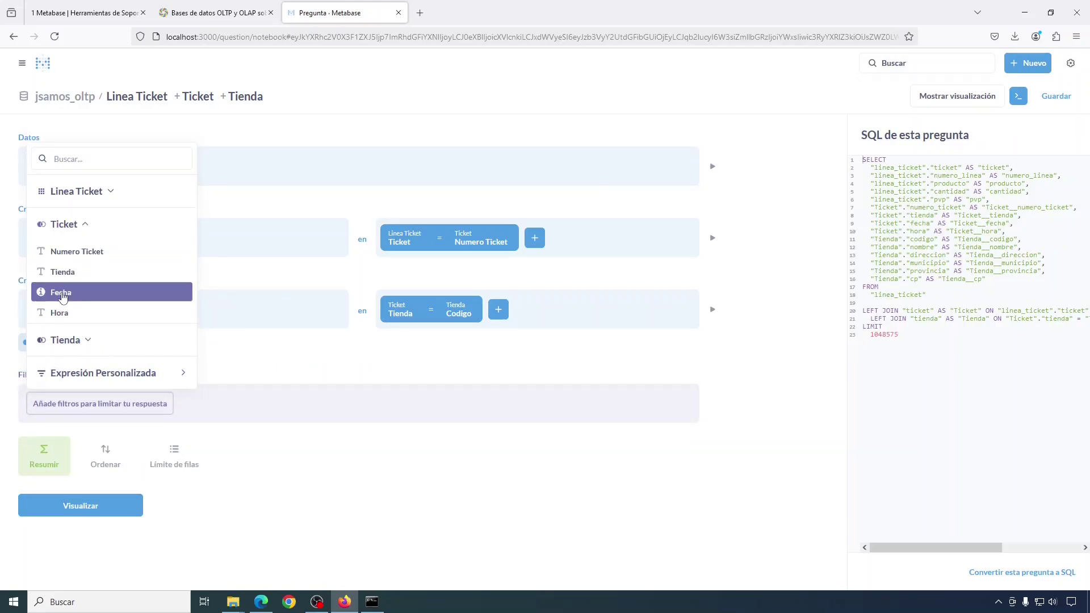
left_click(62, 294)
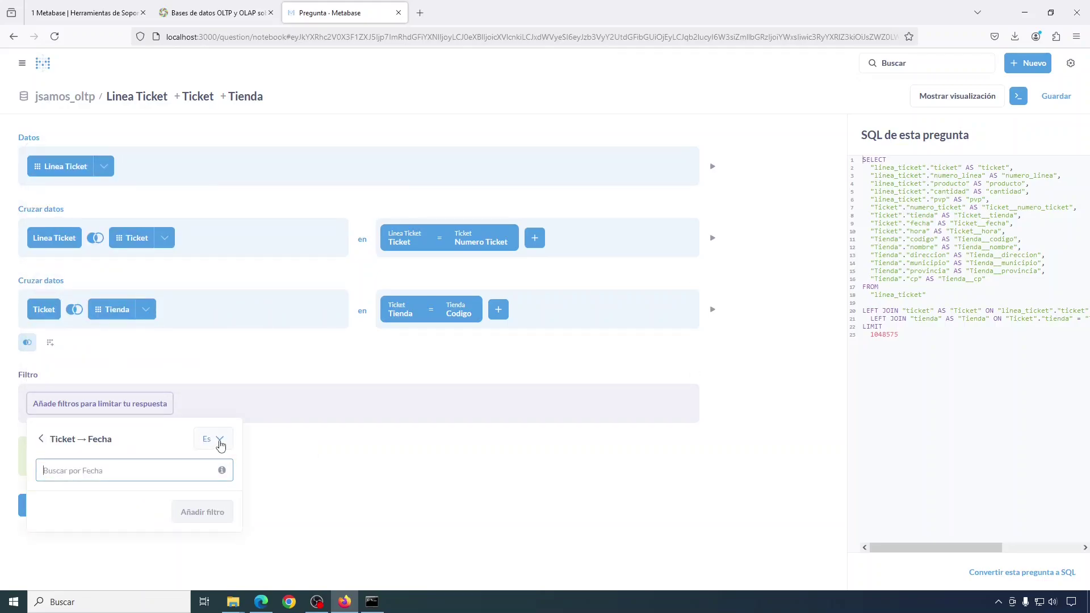
left_click(220, 441)
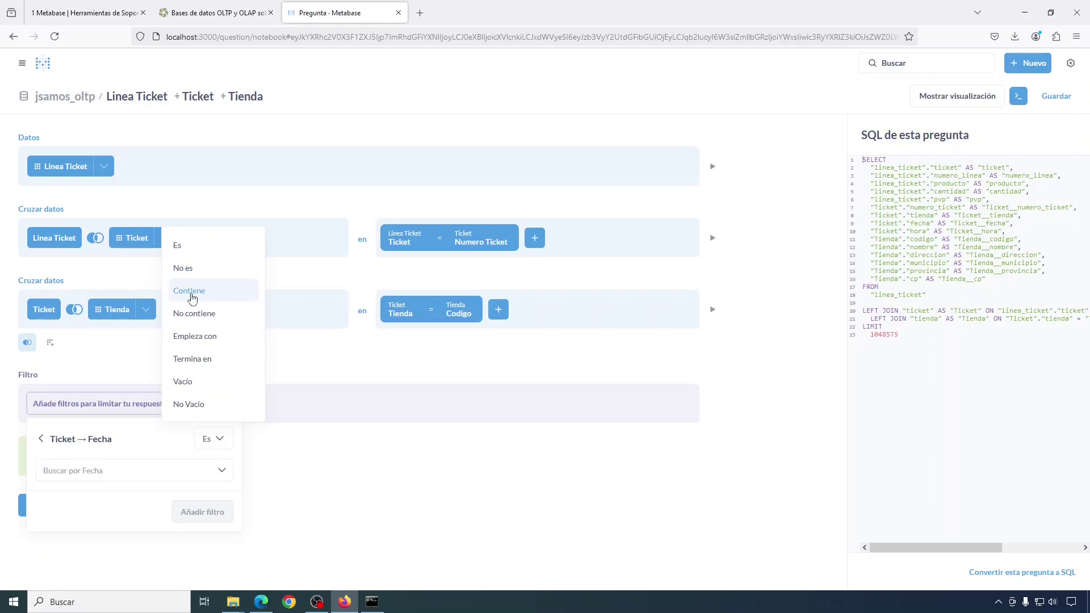
left_click(192, 297)
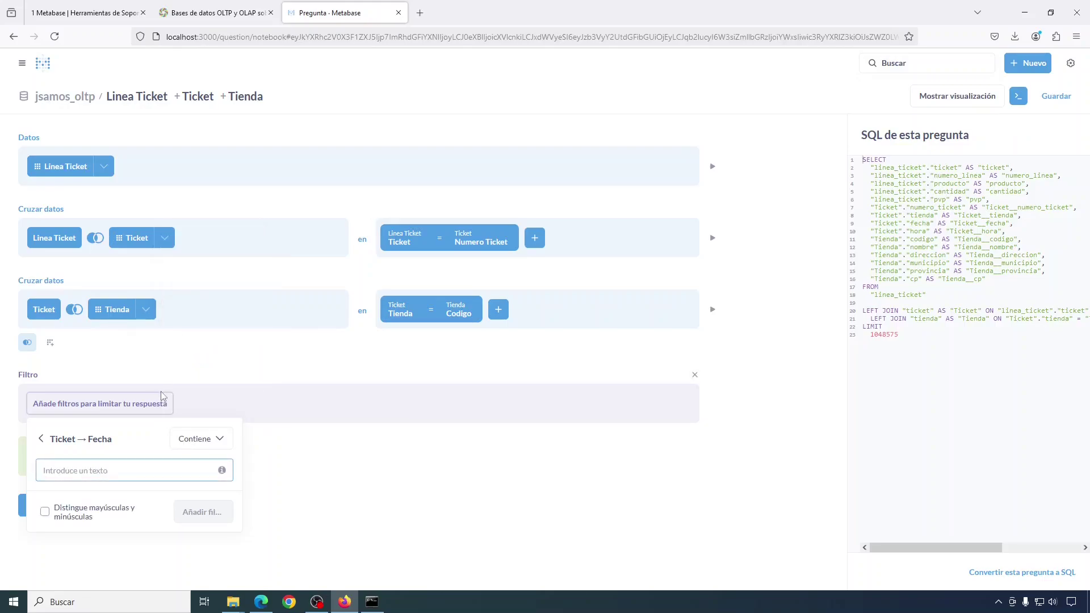
type("2024")
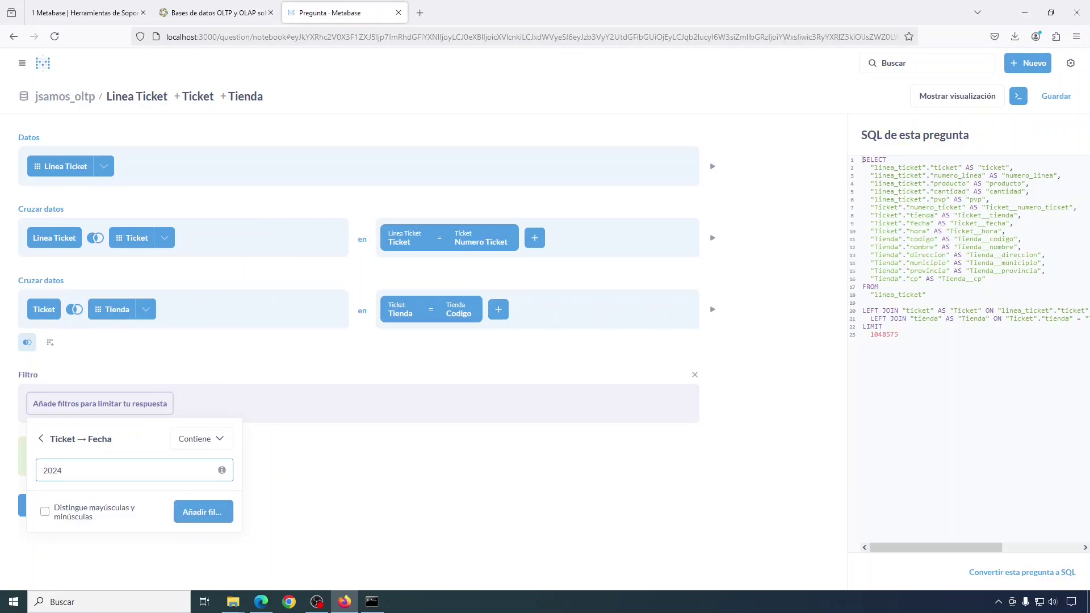
left_click(204, 514)
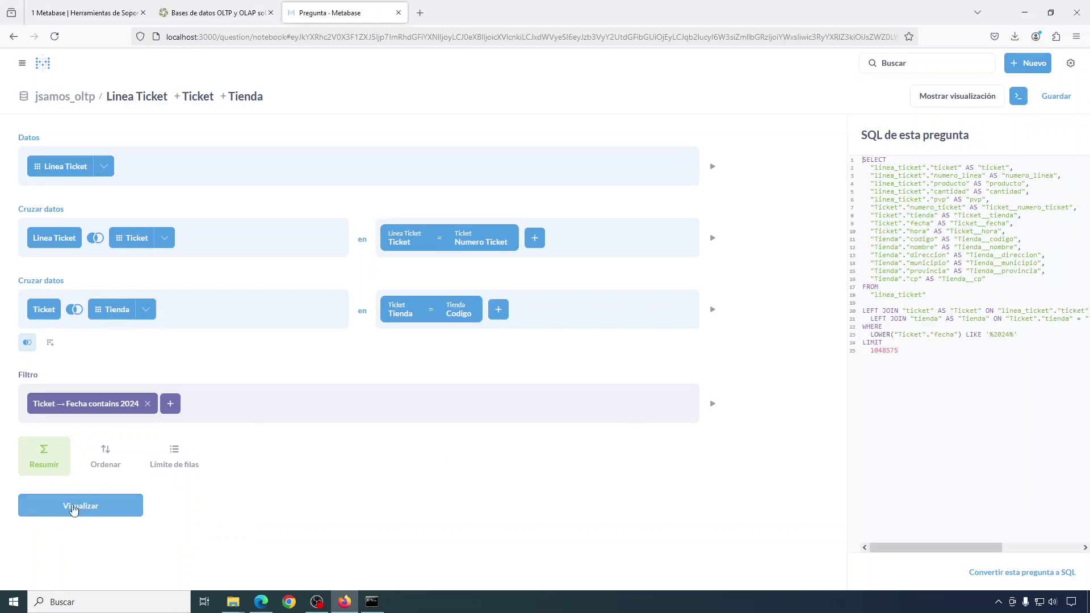
- Preview the filtered rows and recheck the example report's required columns, returning to the question editor
left_click(73, 508)
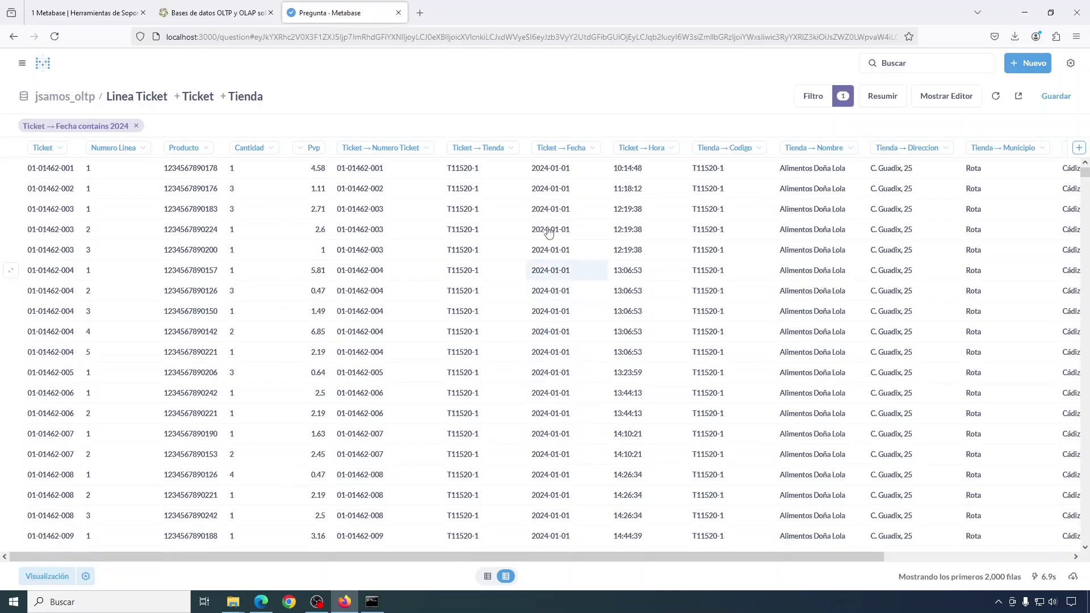
left_click(965, 98)
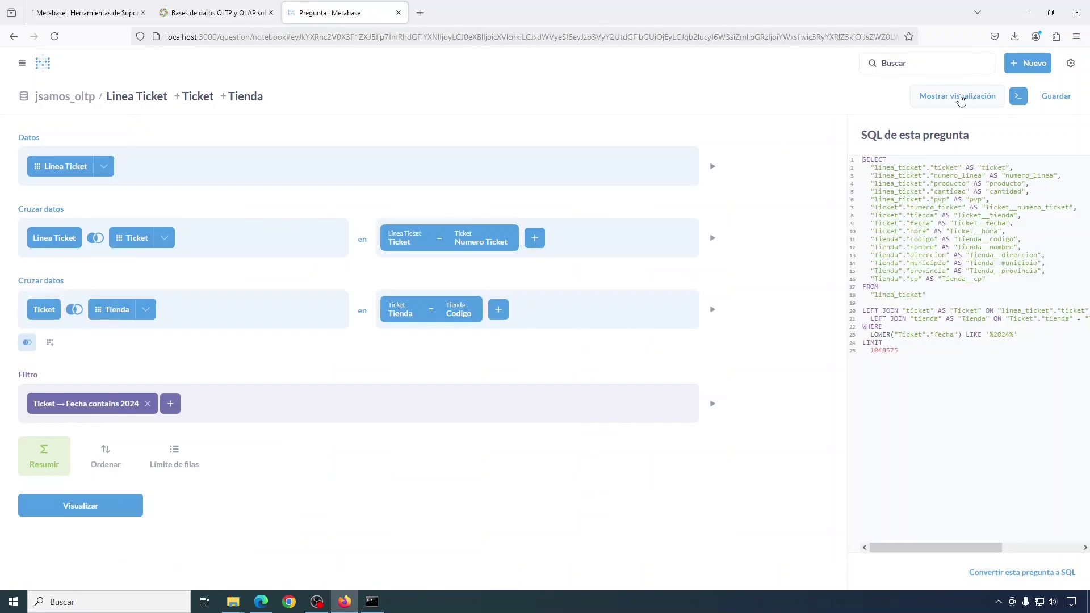
left_click(98, 14)
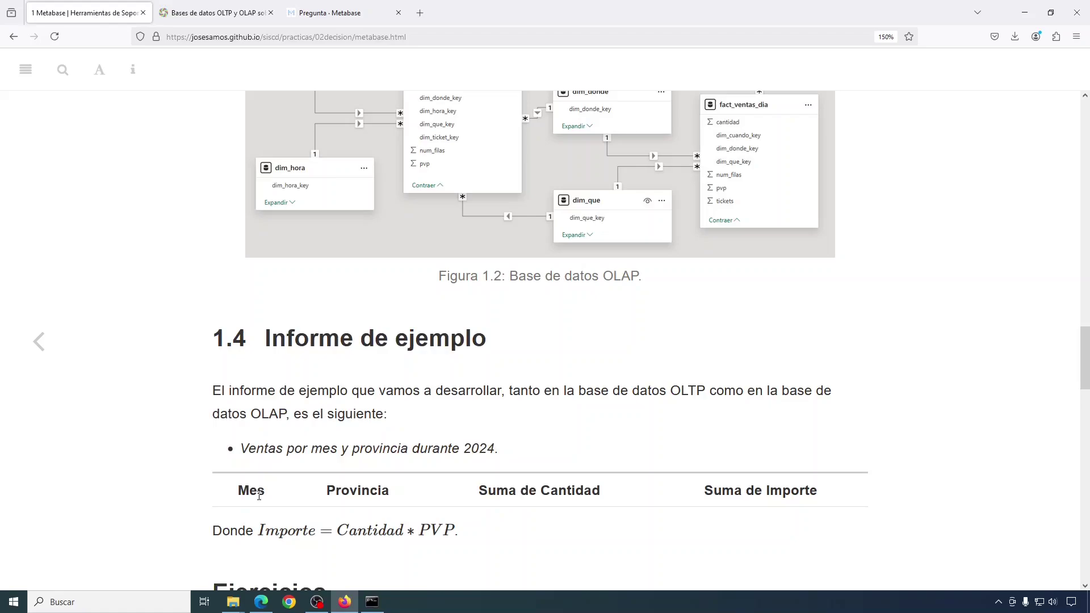
left_click(322, 14)
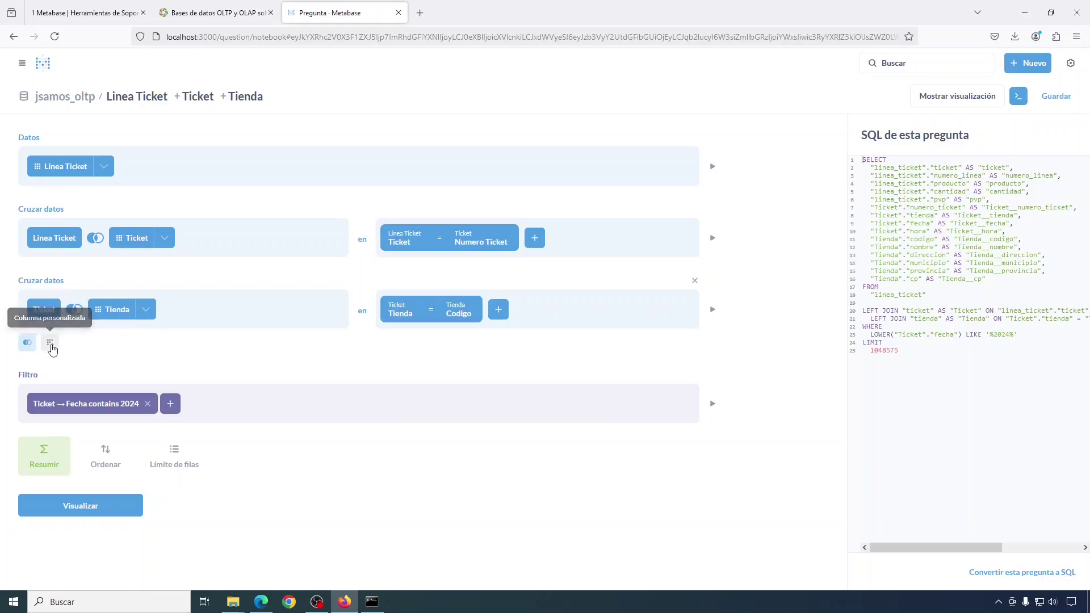
- Start a custom column after the Tienda join and look through the suggested expression functions
left_click(51, 343)
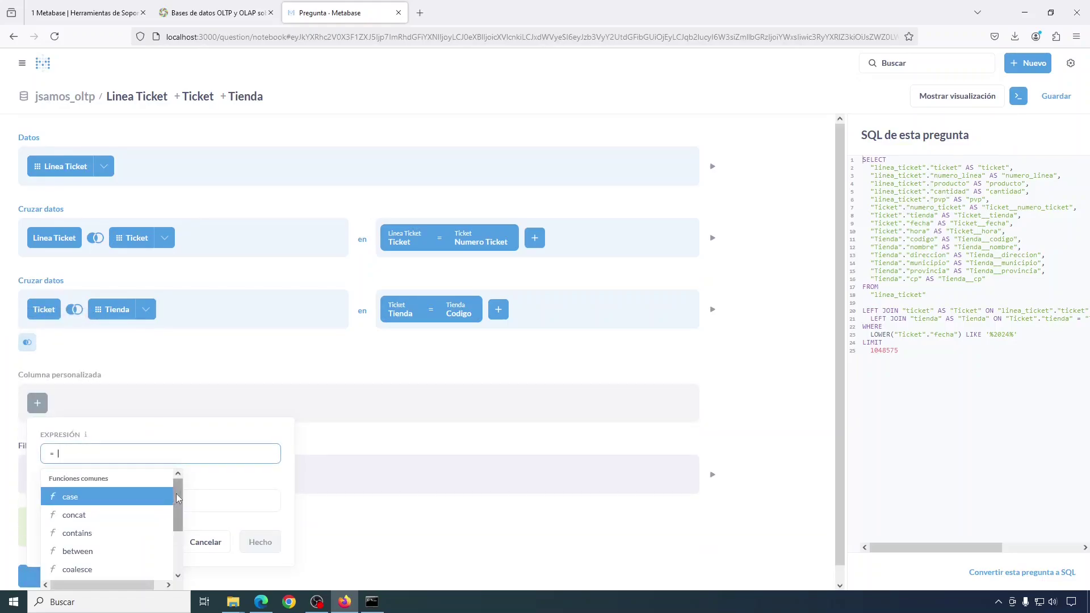
scroll(173, 517, "down", 2)
scroll(173, 517, "up", 2)
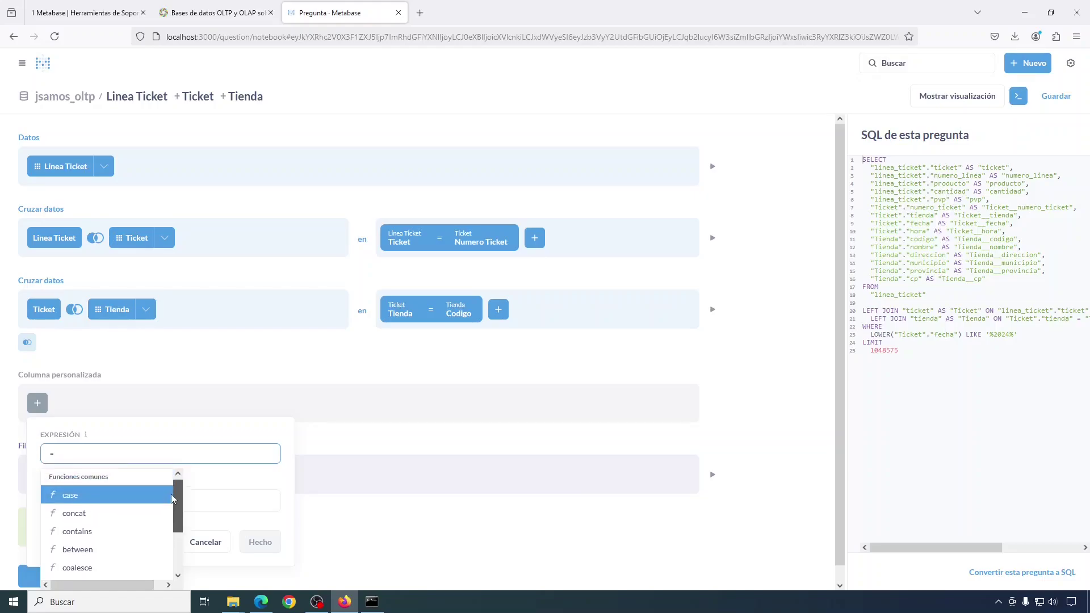
scroll(171, 523, "down", 3)
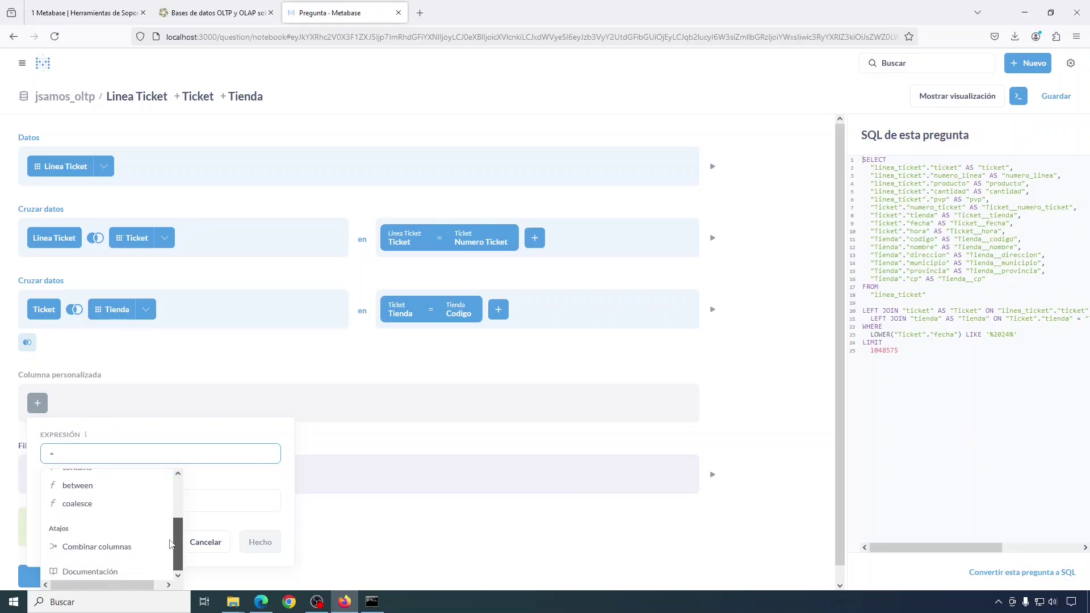
scroll(113, 562, "down", 1)
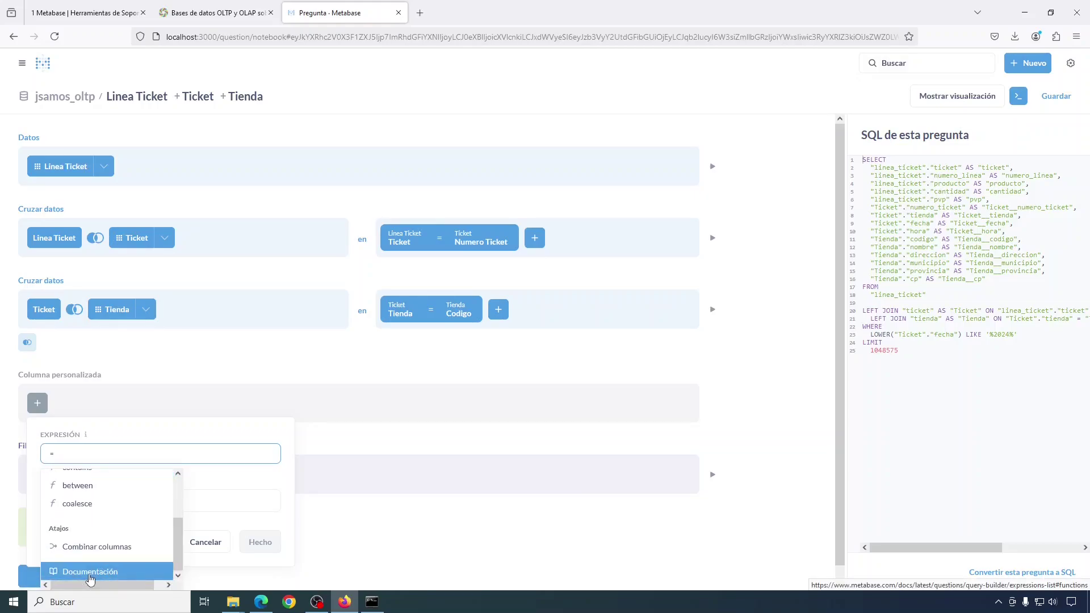
- Consult the documentation's list of expressions for the substring function's syntax and return to the question editor
left_click(90, 571)
scroll(596, 213, "down", 10)
scroll(596, 213, "down", 10)
scroll(596, 213, "down", 10)
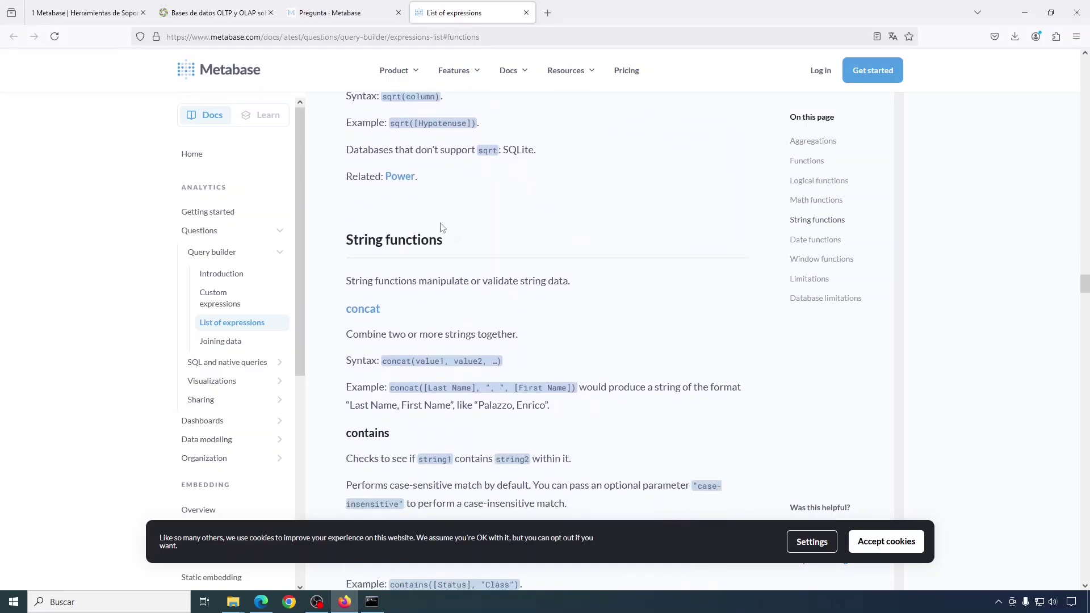
scroll(562, 250, "down", 6)
scroll(567, 244, "down", 15)
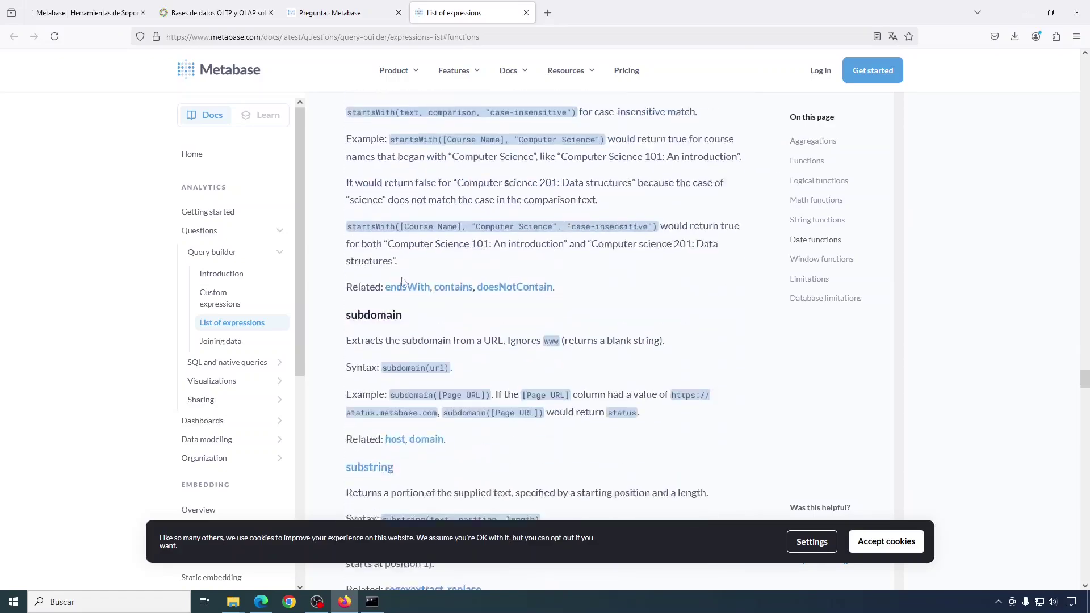
scroll(565, 240, "down", 4)
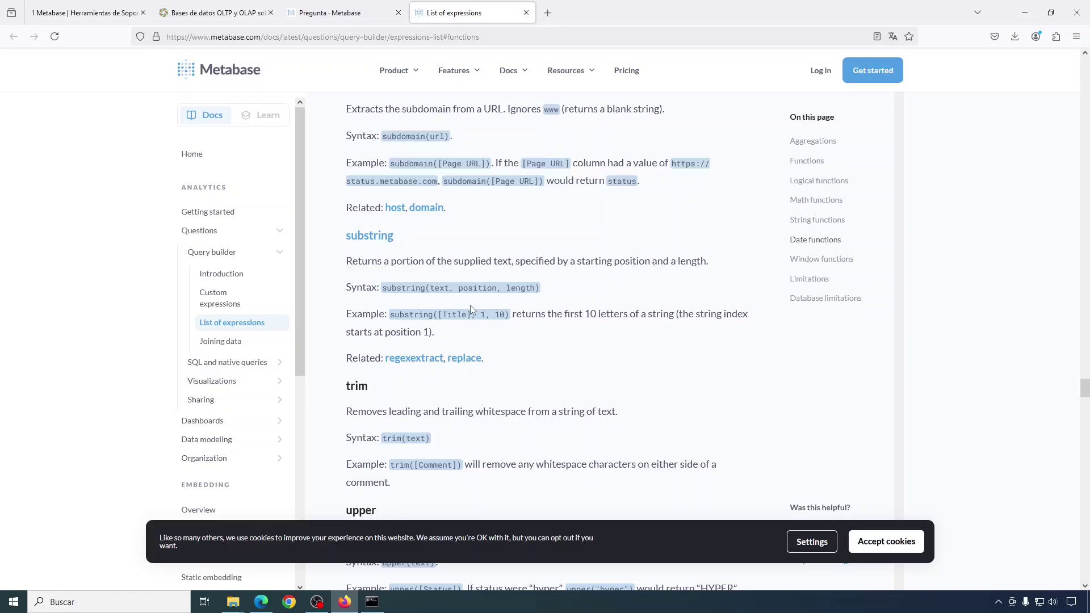
left_click(348, 20)
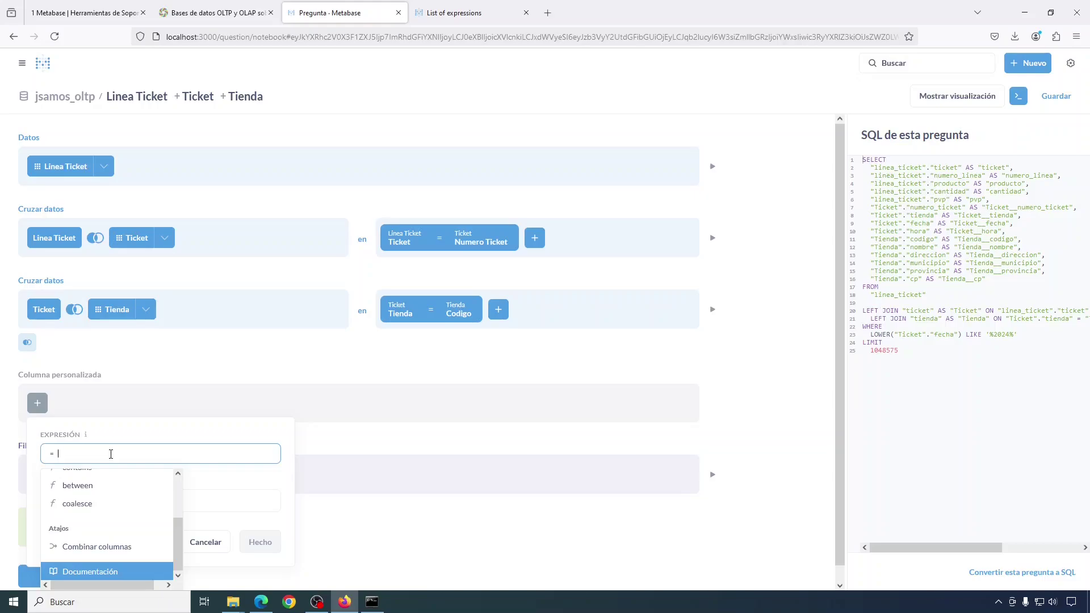
- Create the custom column Mes with the expression substring([Ticket → Fecha], 1, 7)
type("su")
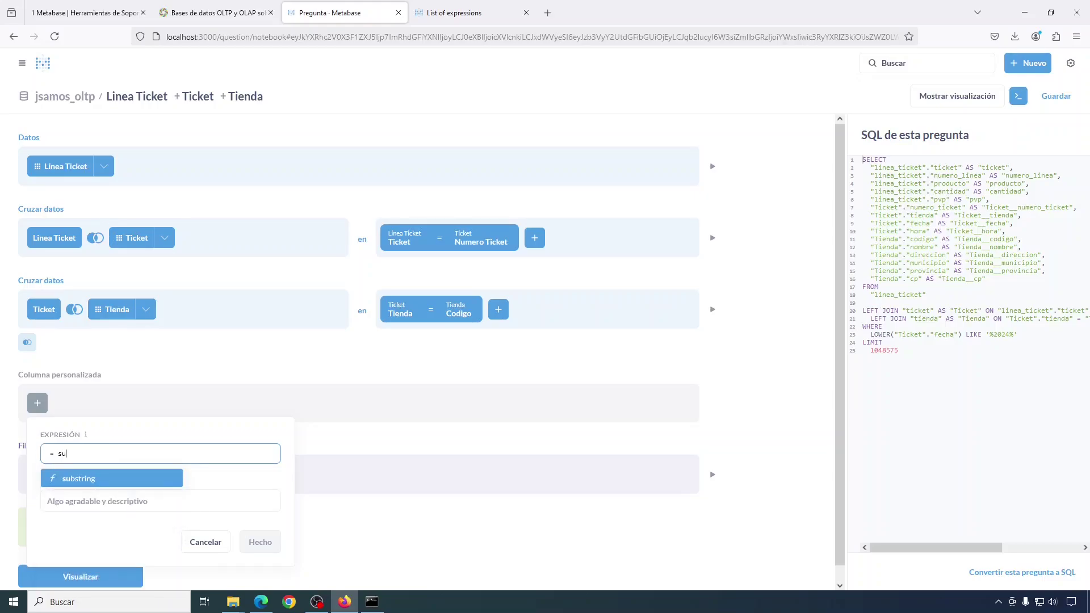
left_click(91, 478)
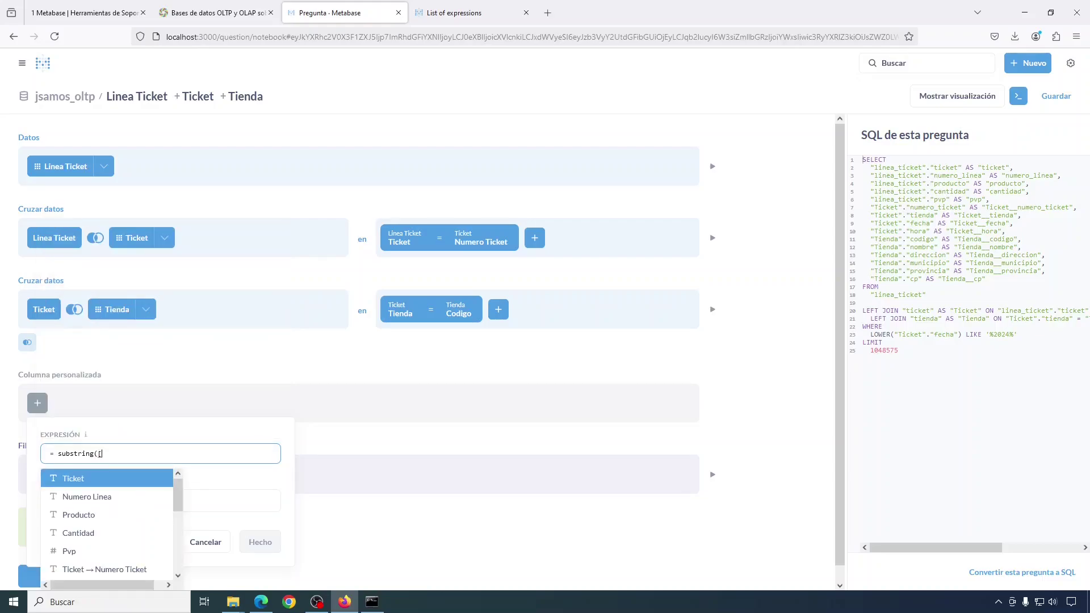
left_click_drag(180, 503, 180, 519)
scroll(136, 522, "down", 1)
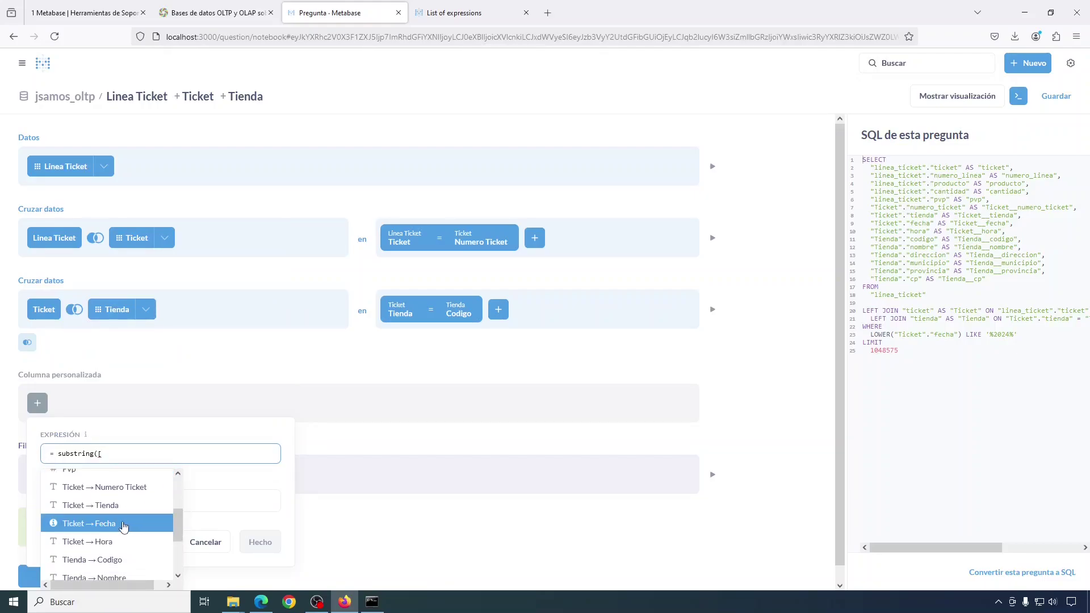
left_click(125, 526)
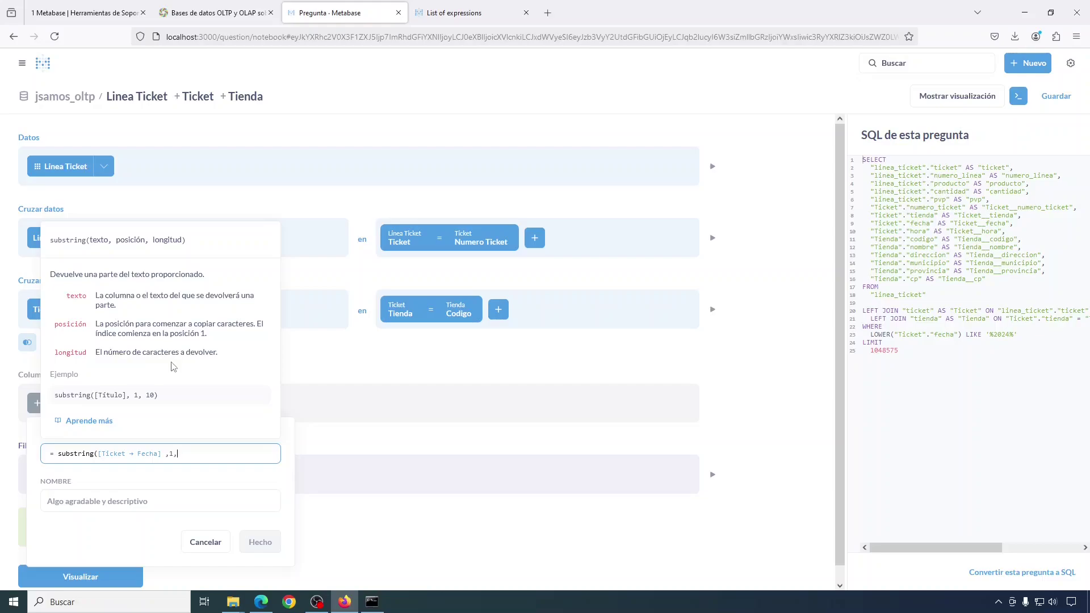
type(")")
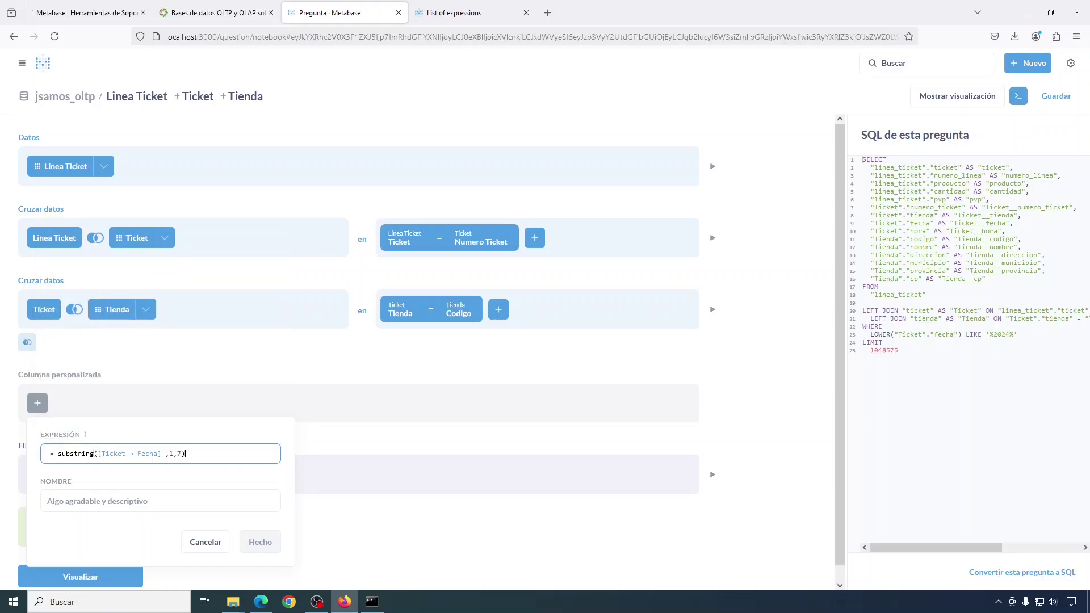
left_click(105, 501)
type("M")
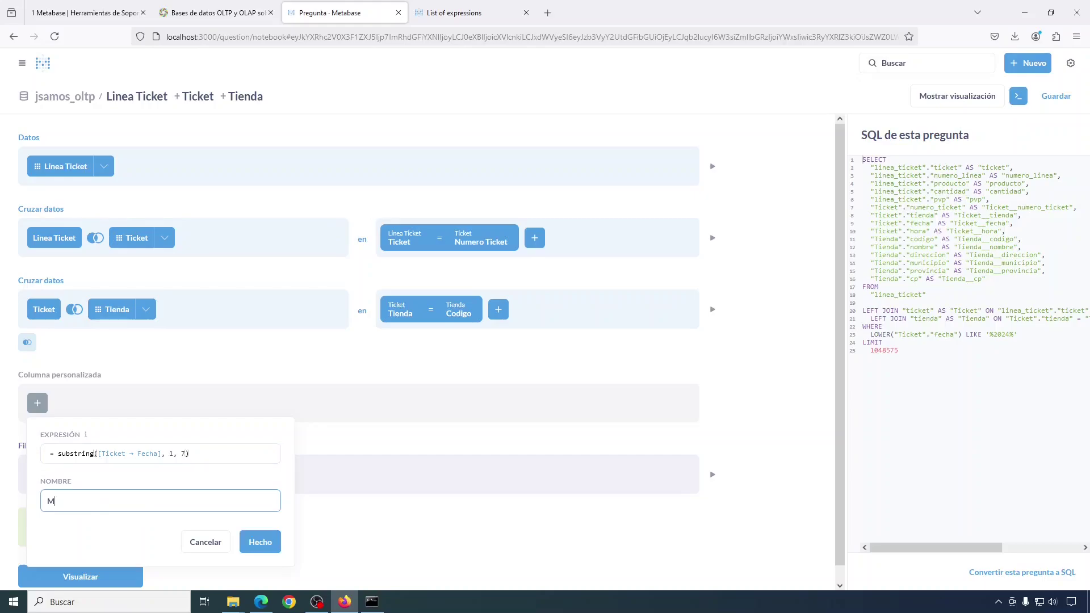
type("es")
left_click(267, 550)
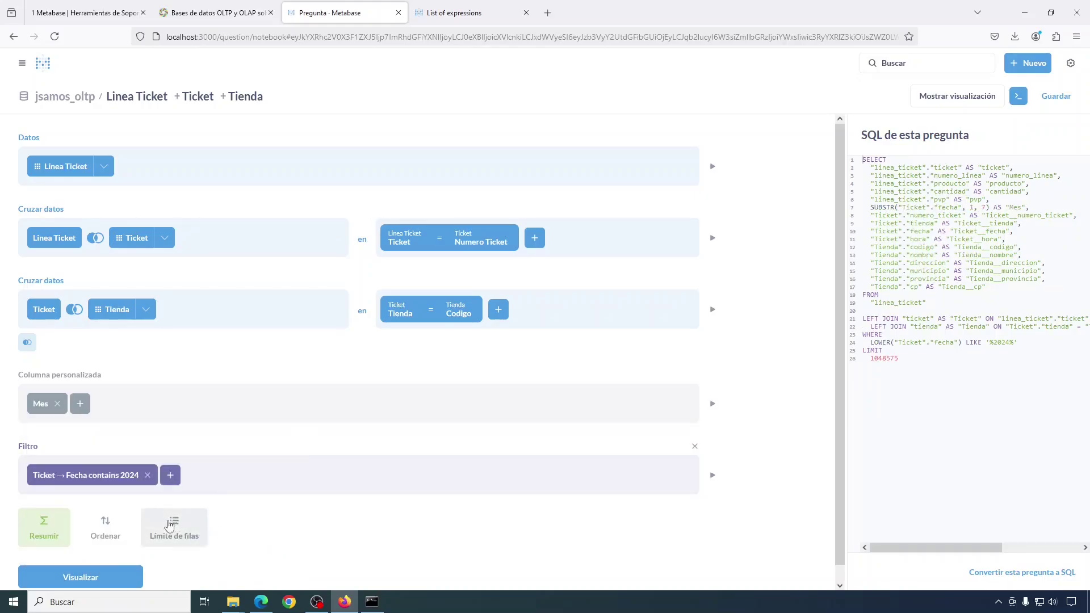
- Preview the rows with the Mes column and check the example report's formula for Importe, returning to the question editor
left_click(74, 577)
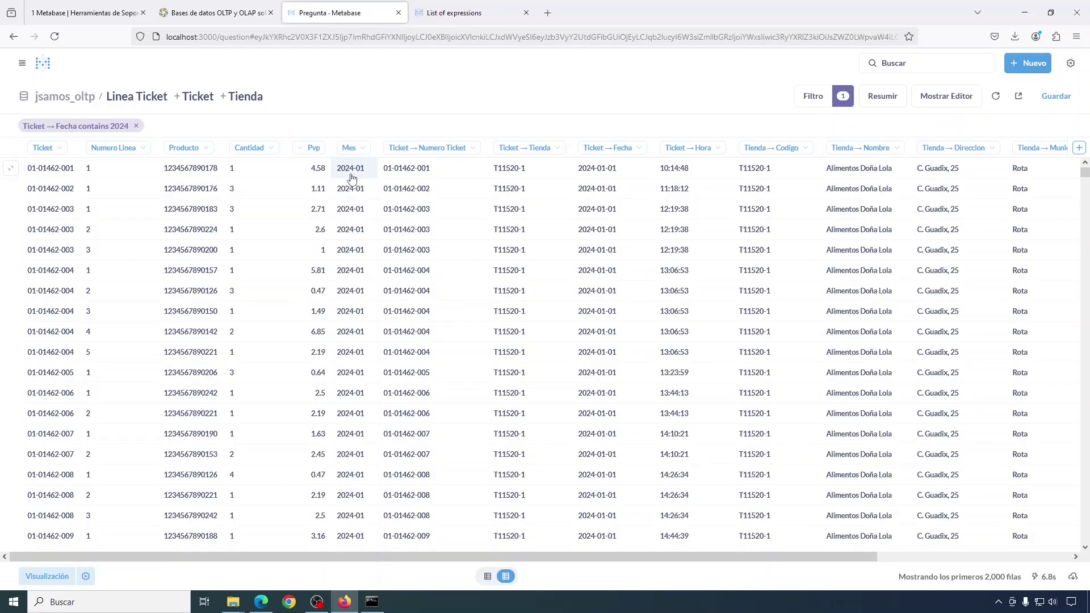
left_click(954, 97)
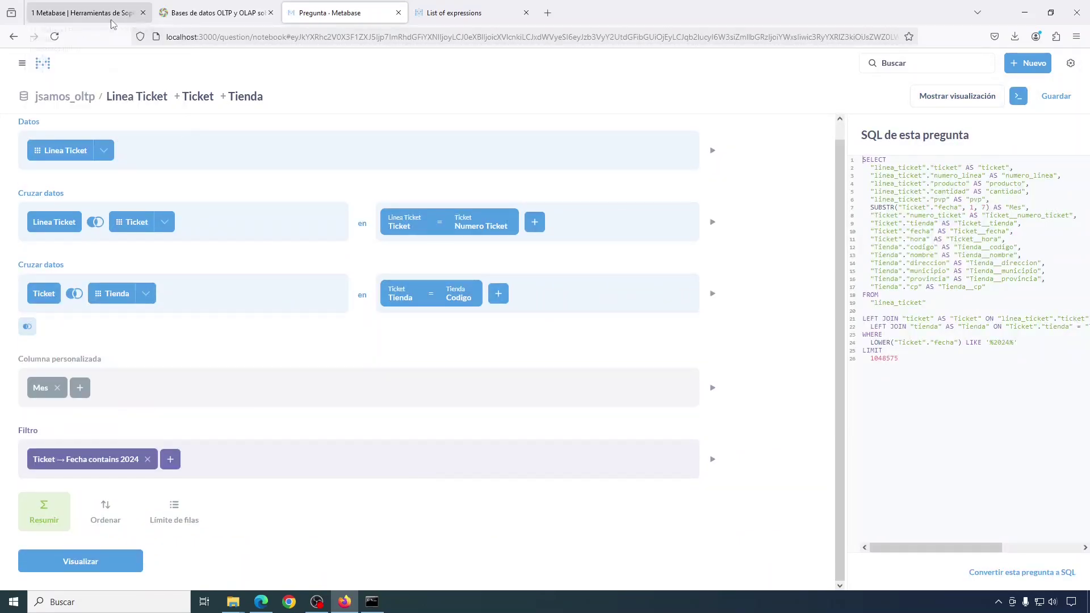
left_click(108, 17)
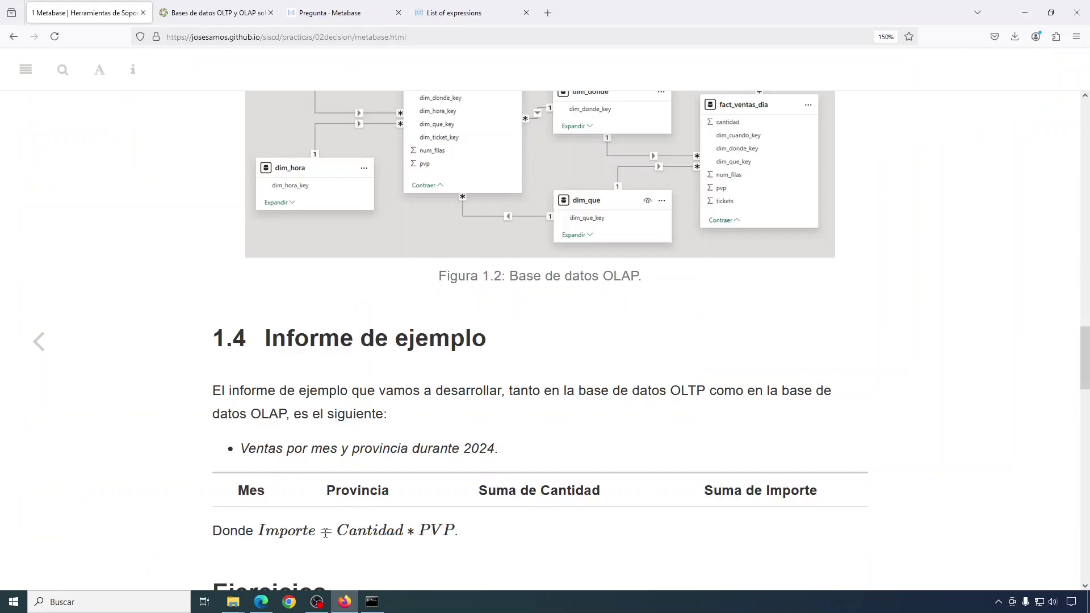
left_click(338, 13)
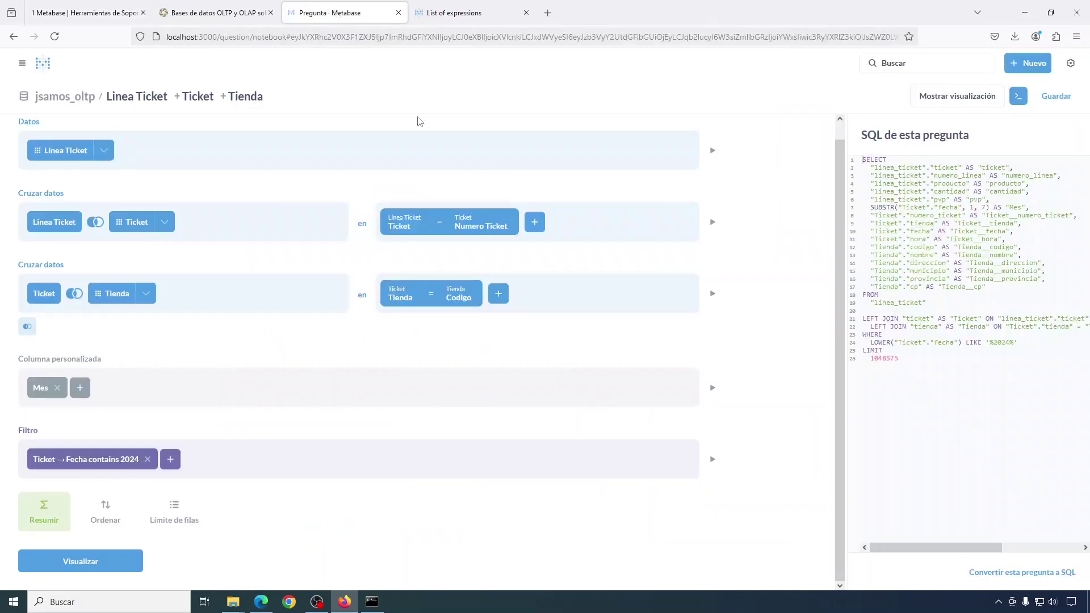
- Create a second custom column named Importe with the expression [Cantidad] * [Pvp]
left_click(80, 389)
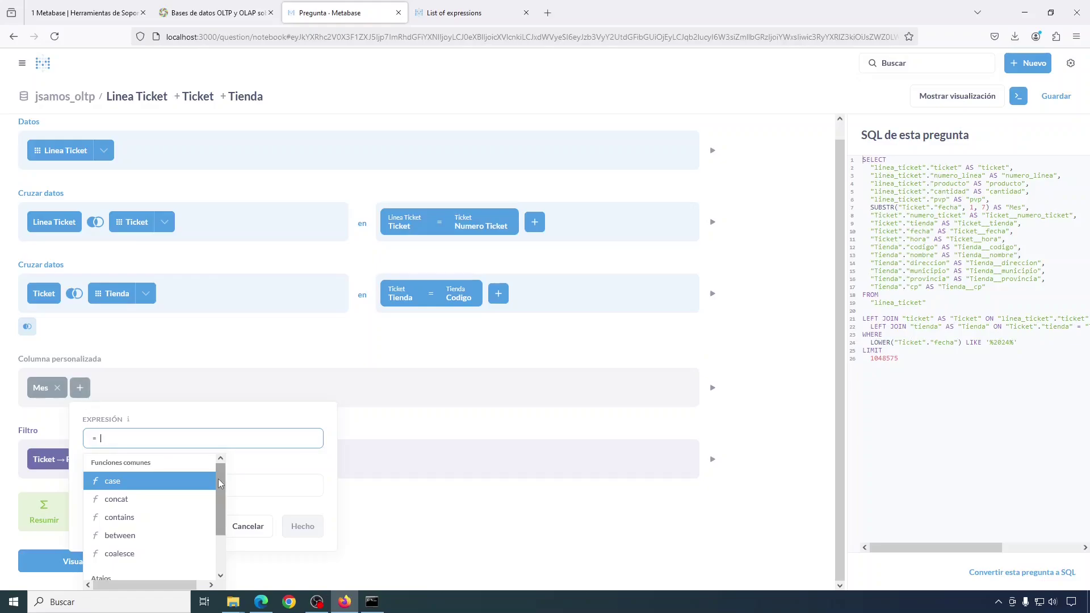
type("[")
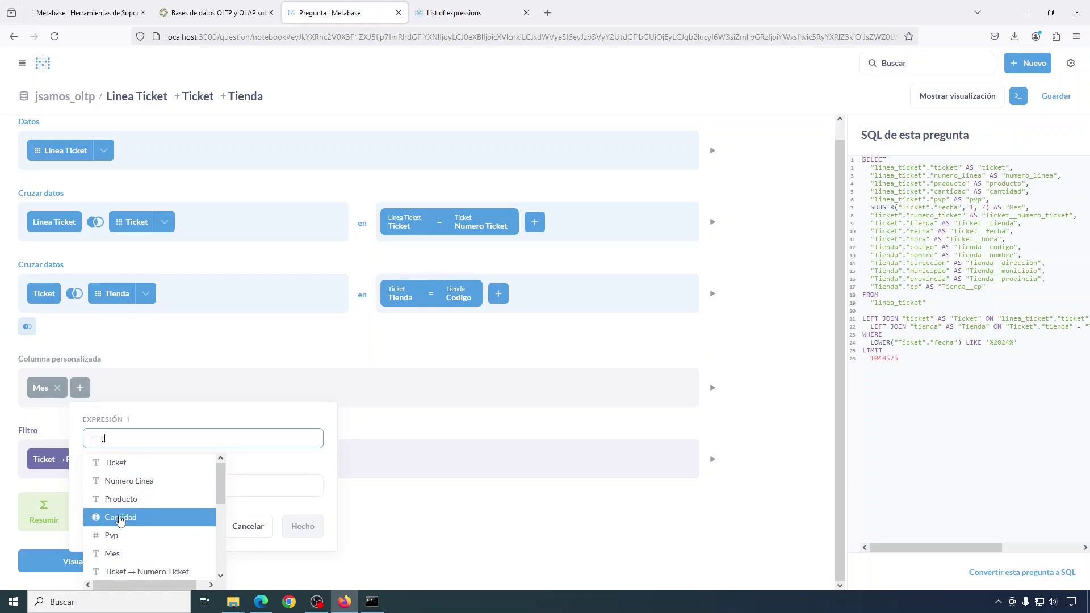
left_click(120, 518)
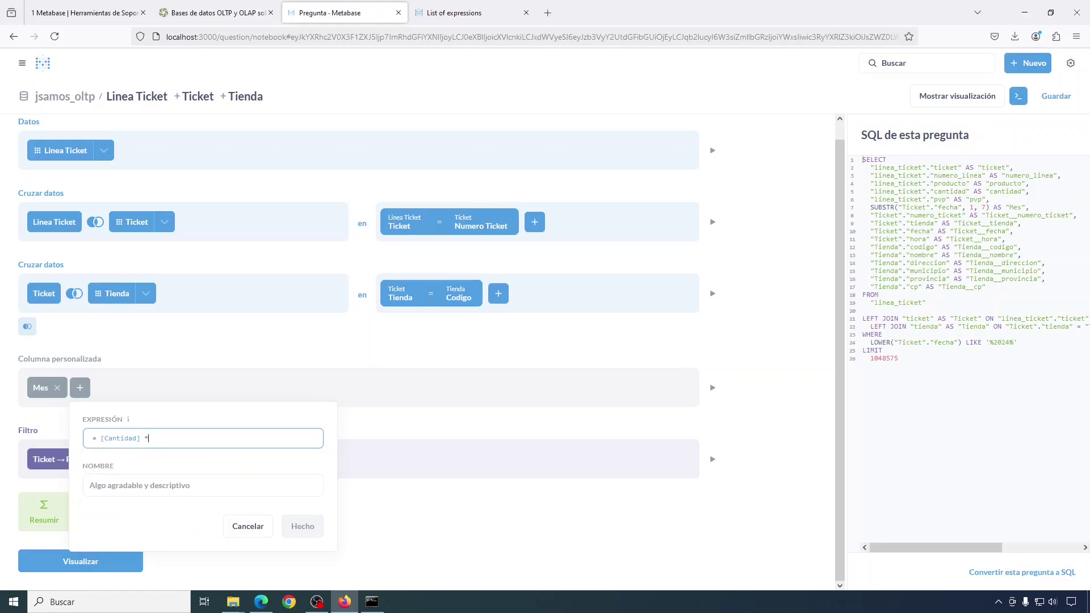
type("* [")
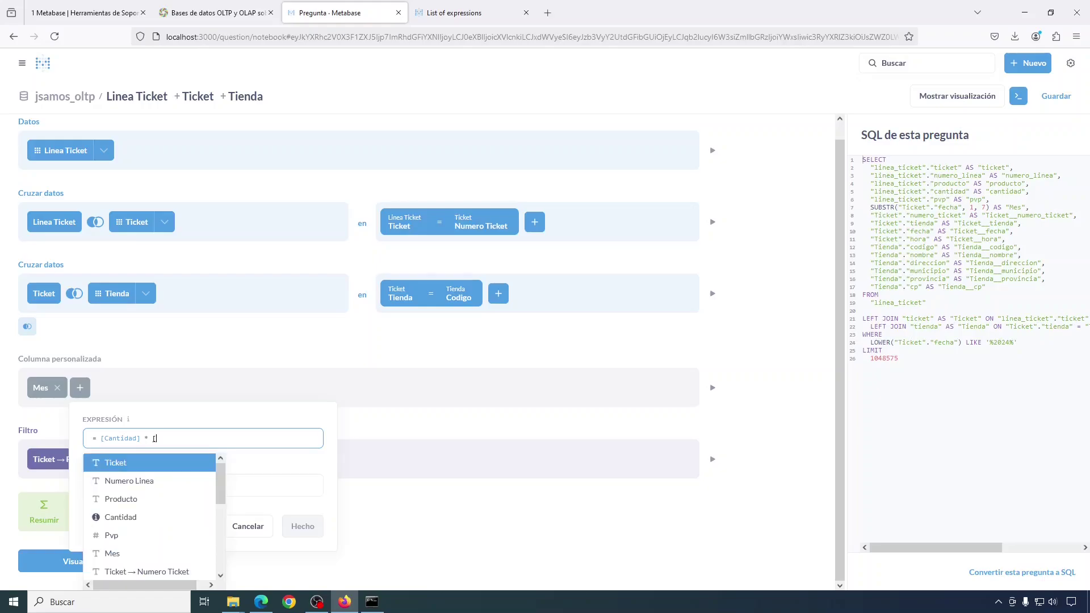
left_click(122, 536)
left_click(121, 486)
type("Importe")
left_click(307, 525)
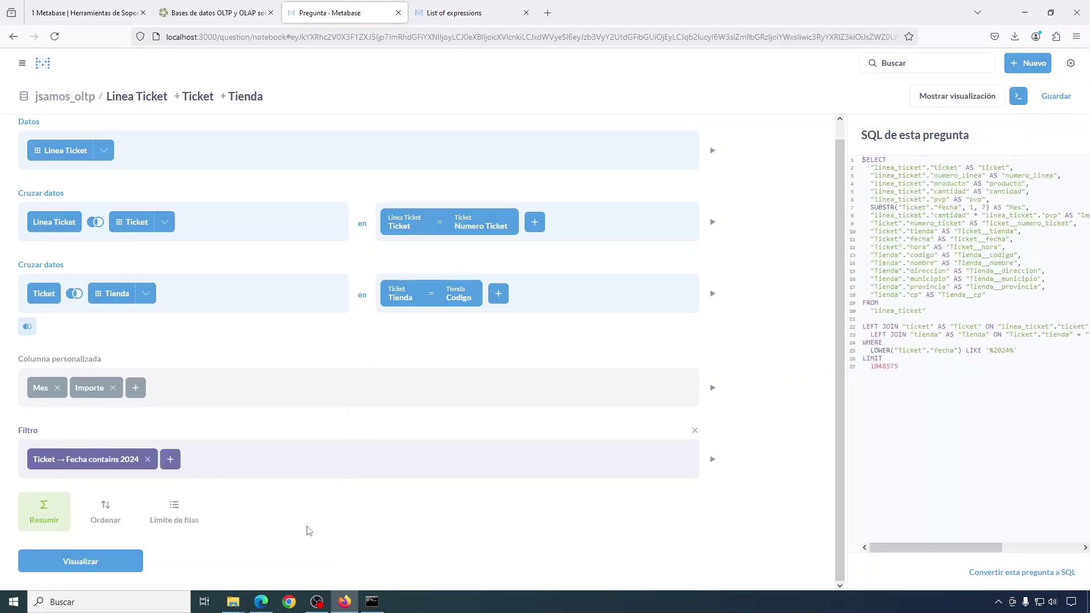
- Preview the rows with the Importe column and recheck the example report's grouping and sum columns, returning to the question editor
left_click(89, 564)
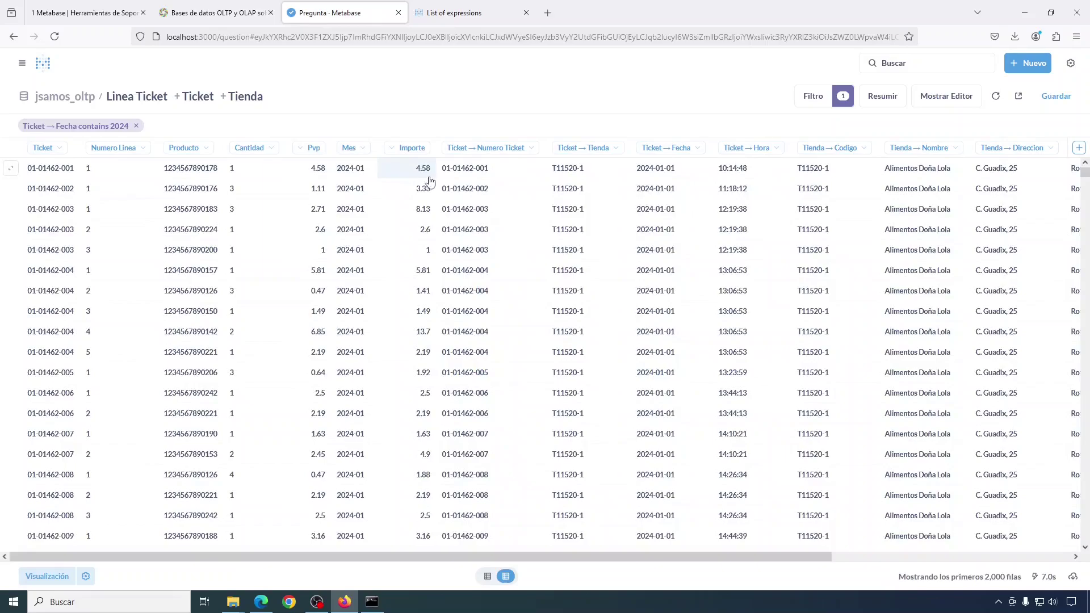
left_click(944, 98)
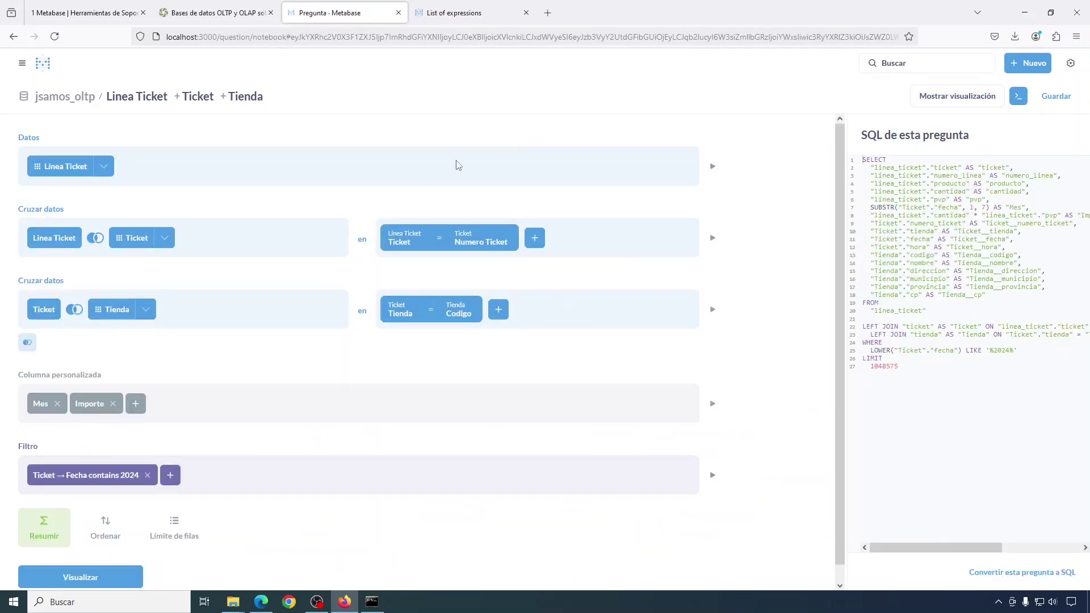
left_click(114, 13)
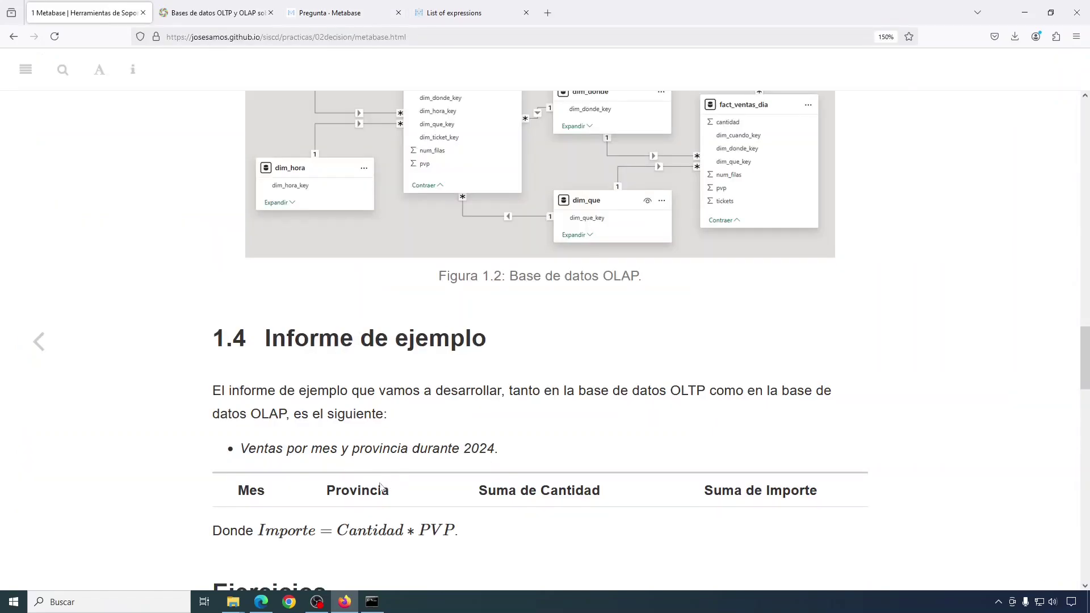
scroll(372, 484, "down", 3)
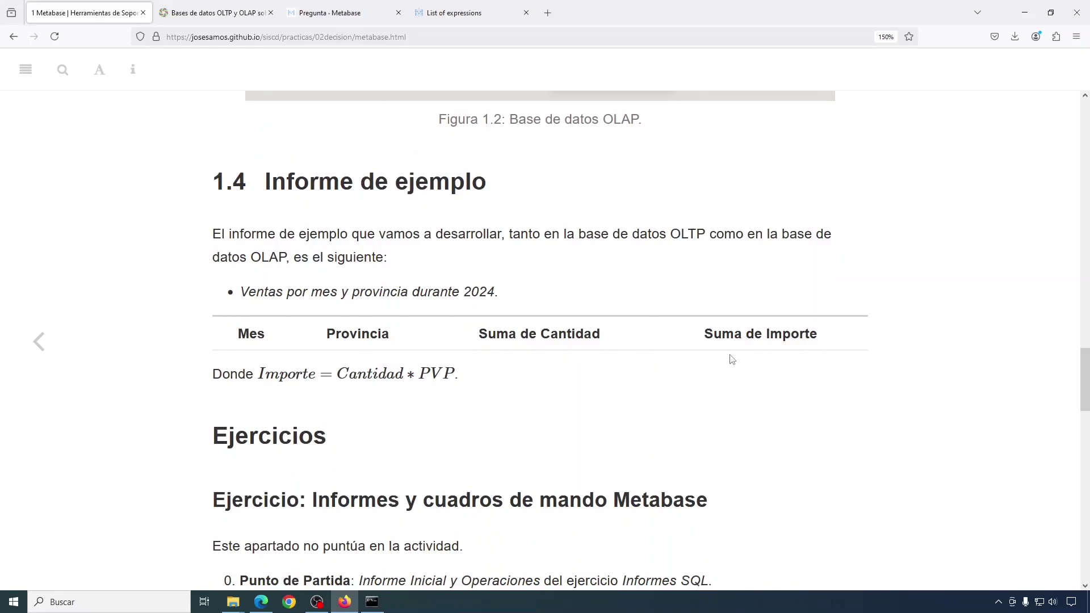
left_click(339, 12)
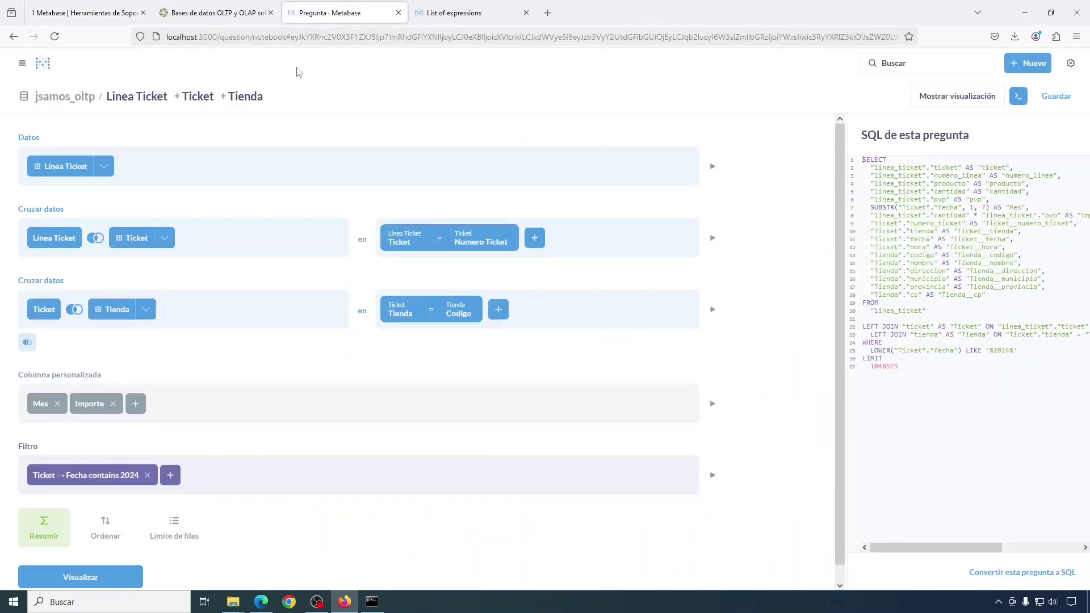
- Summarize the question with the sum of Cantidad and the sum of Importe
left_click(34, 516)
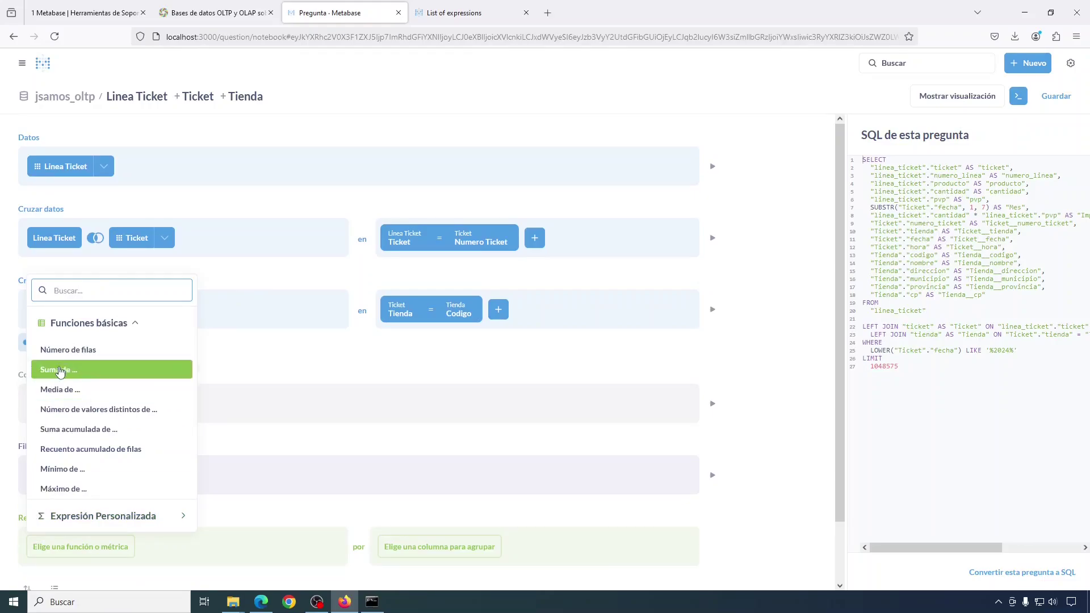
left_click(60, 372)
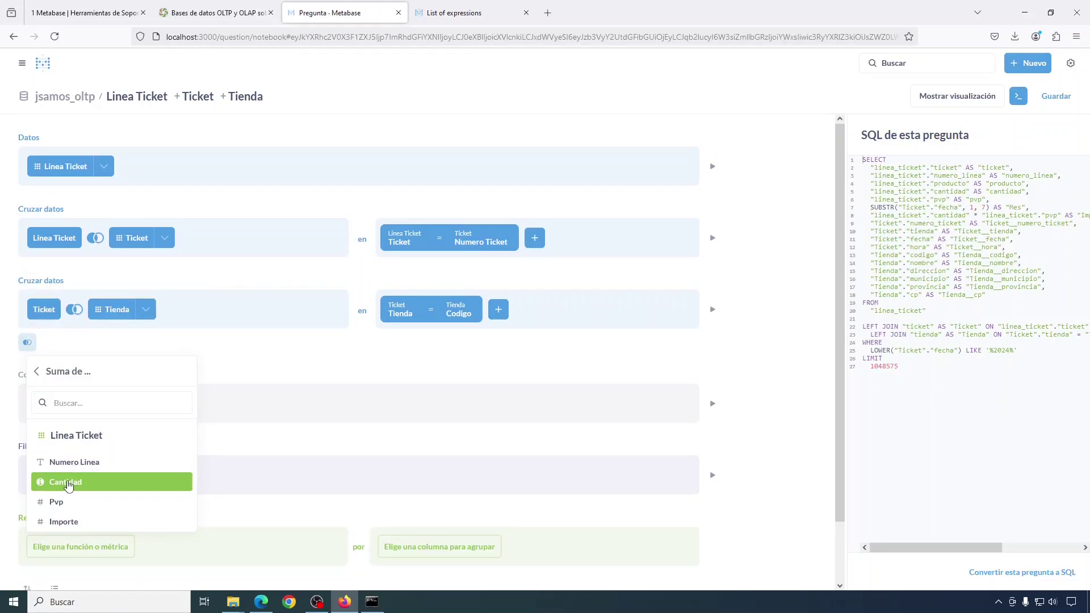
left_click(68, 482)
left_click(123, 547)
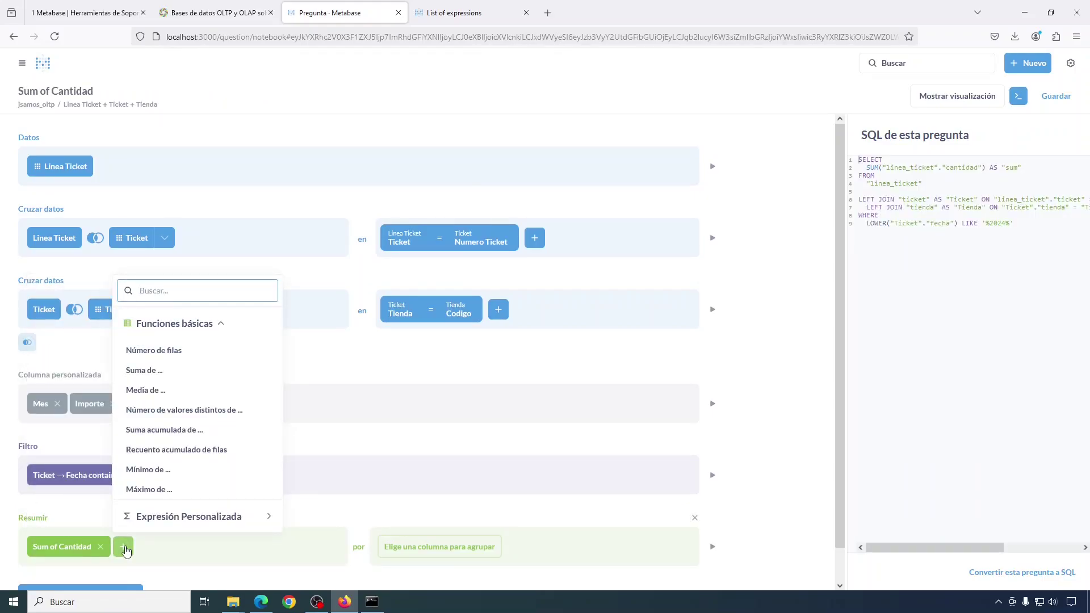
left_click(161, 370)
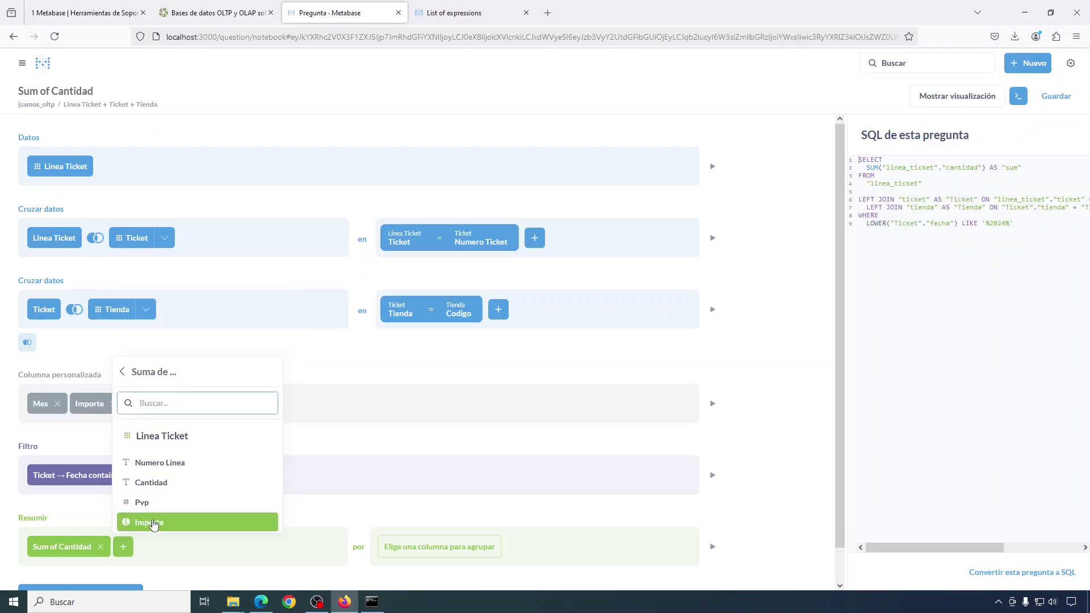
left_click(149, 525)
- Group the summed Cantidad and Importe by Mes and by the Provincia column of Tienda, and visualize the results
scroll(475, 503, "down", 1)
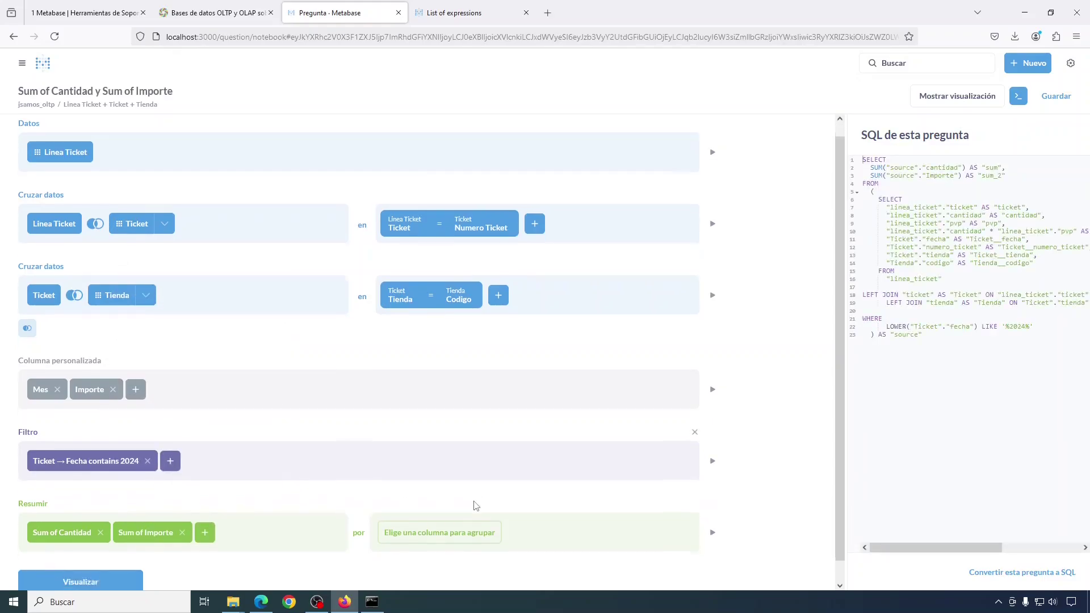
left_click(427, 514)
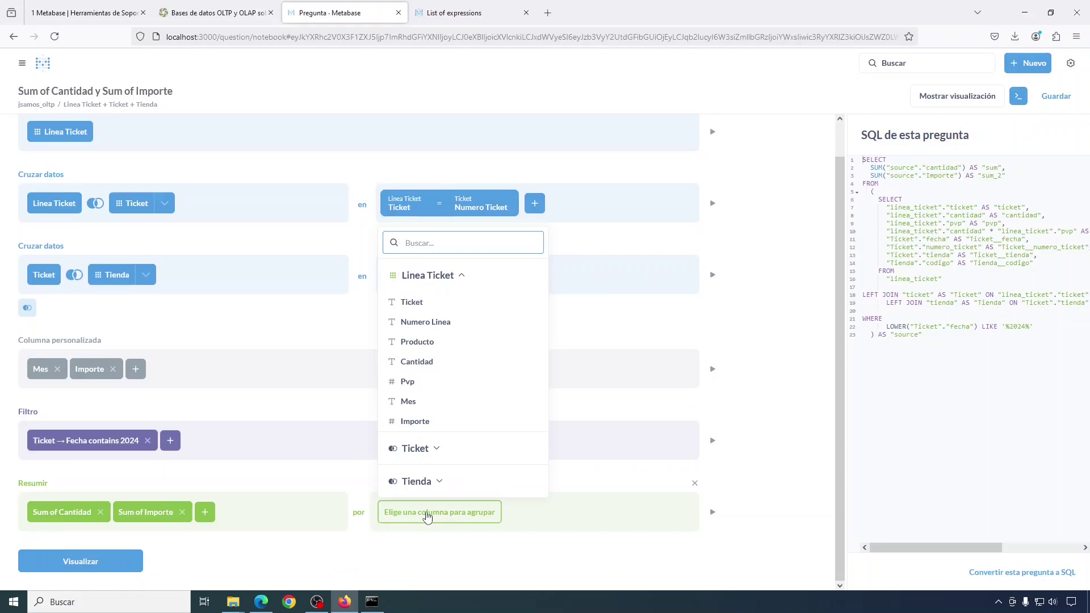
left_click(409, 401)
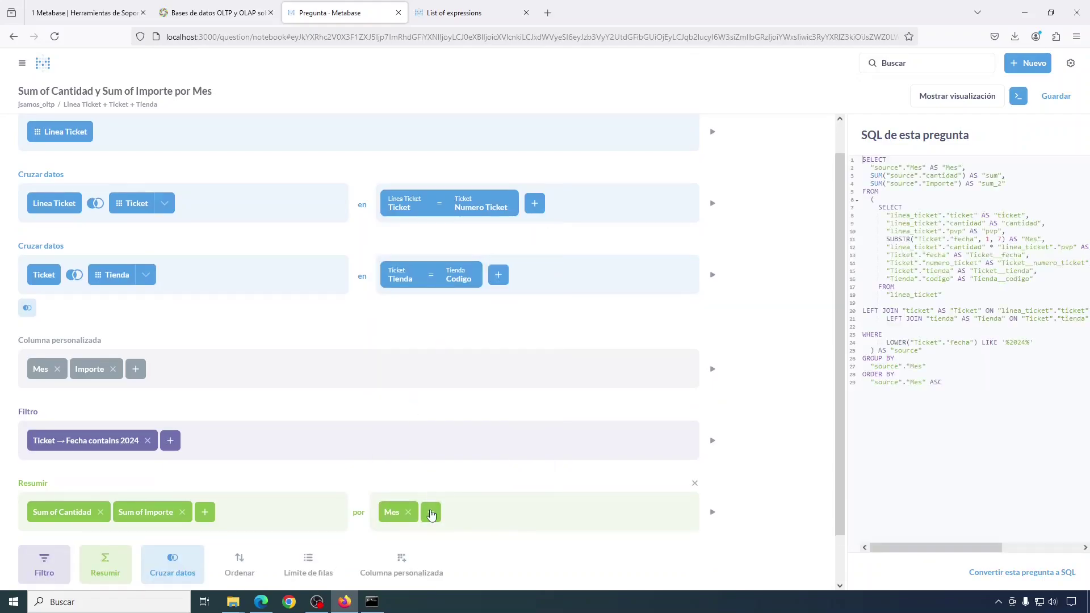
left_click(431, 513)
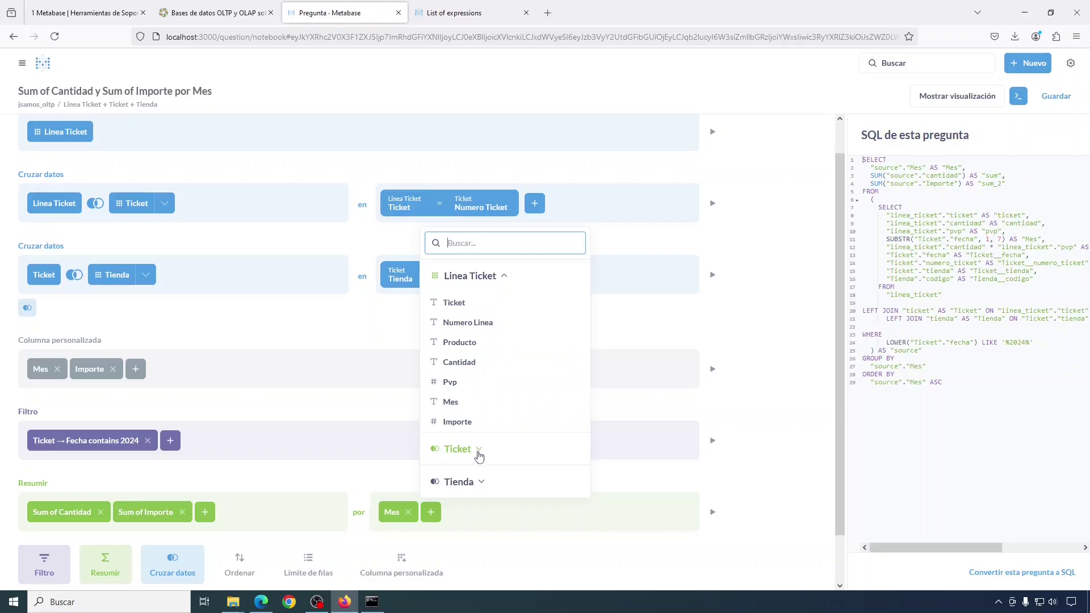
left_click(482, 486)
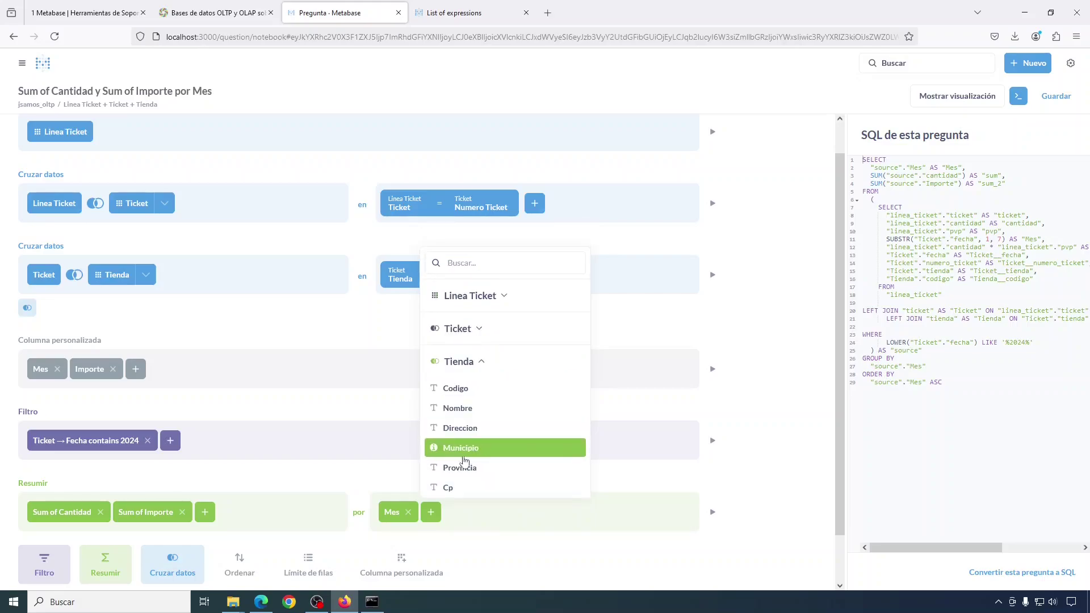
left_click(460, 469)
scroll(479, 448, "down", 1)
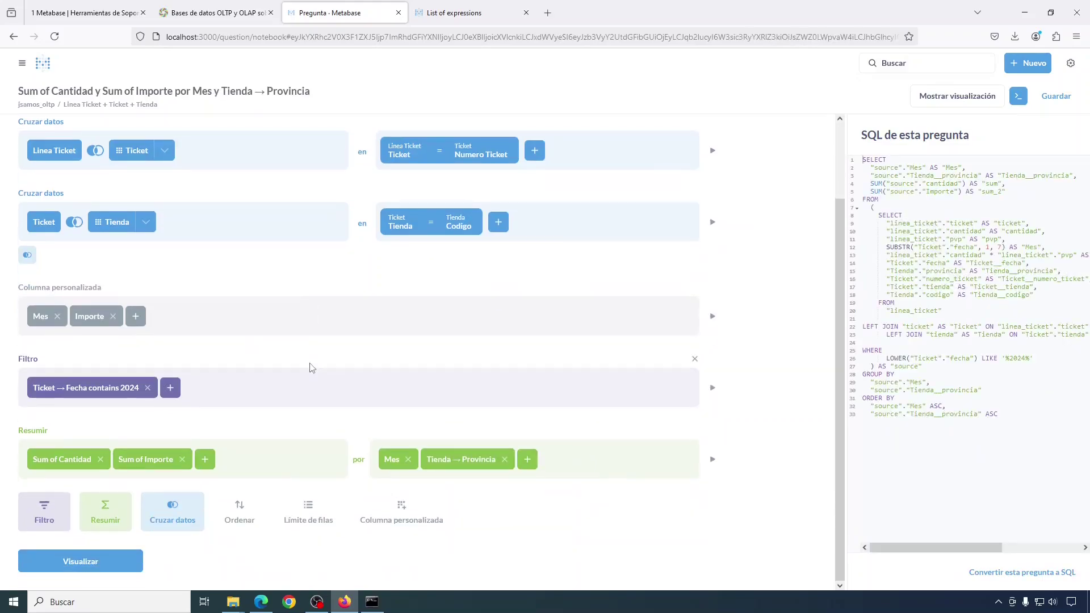
left_click(76, 562)
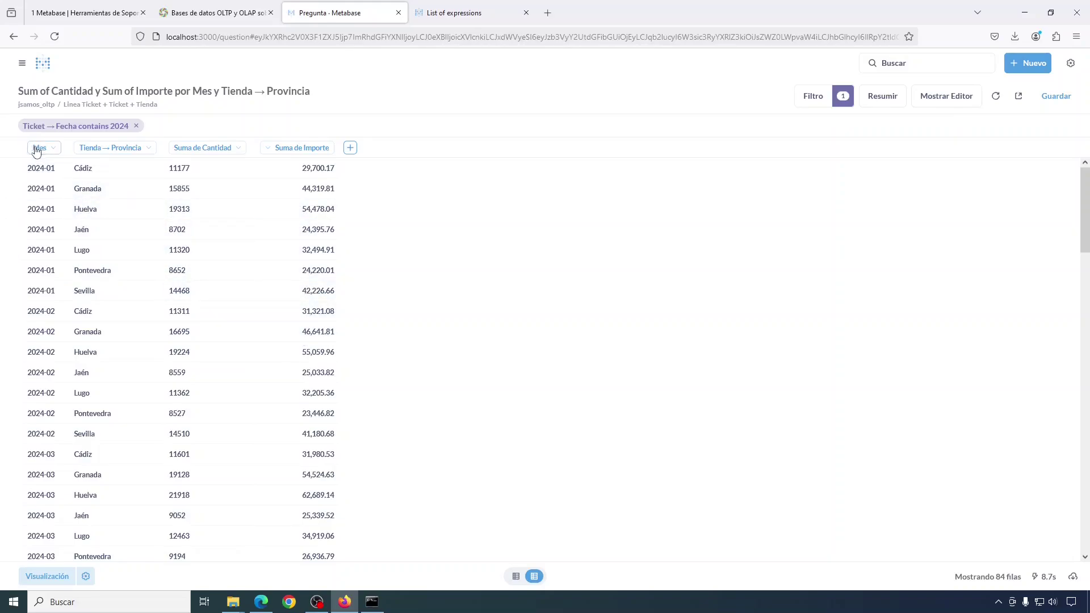
- Sort the question by Mes and Tienda → Provincia, both ascending, and visualize the results again
left_click(934, 96)
scroll(432, 352, "down", 2)
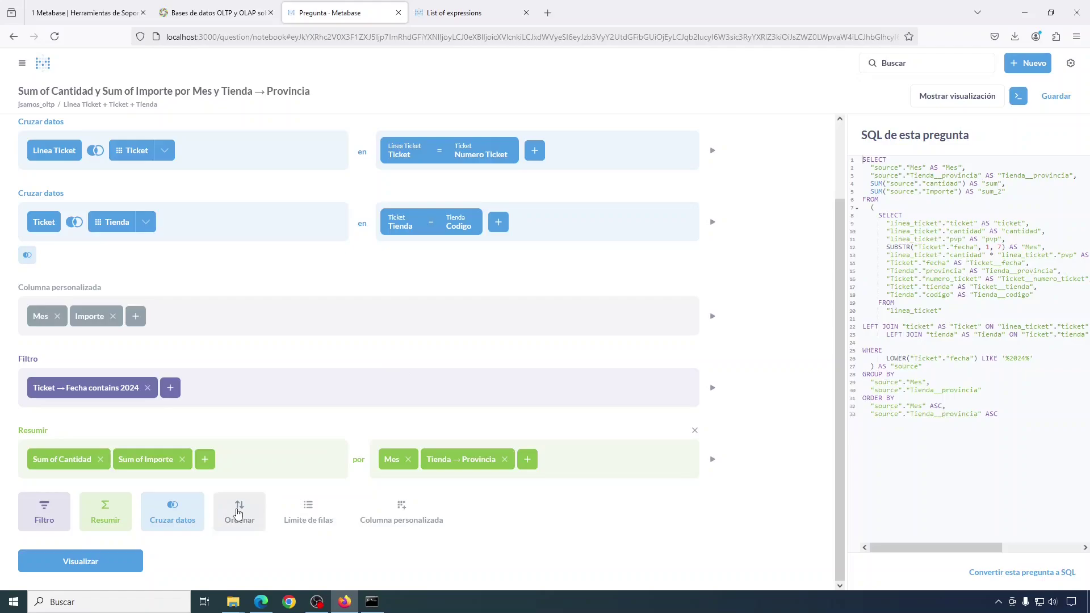
left_click(239, 513)
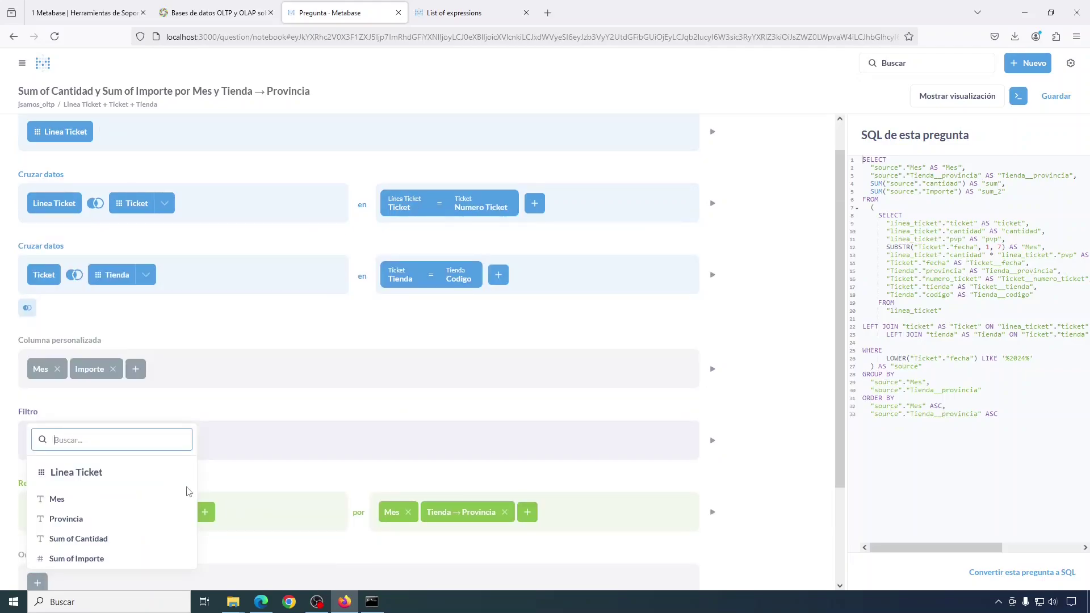
left_click(76, 499)
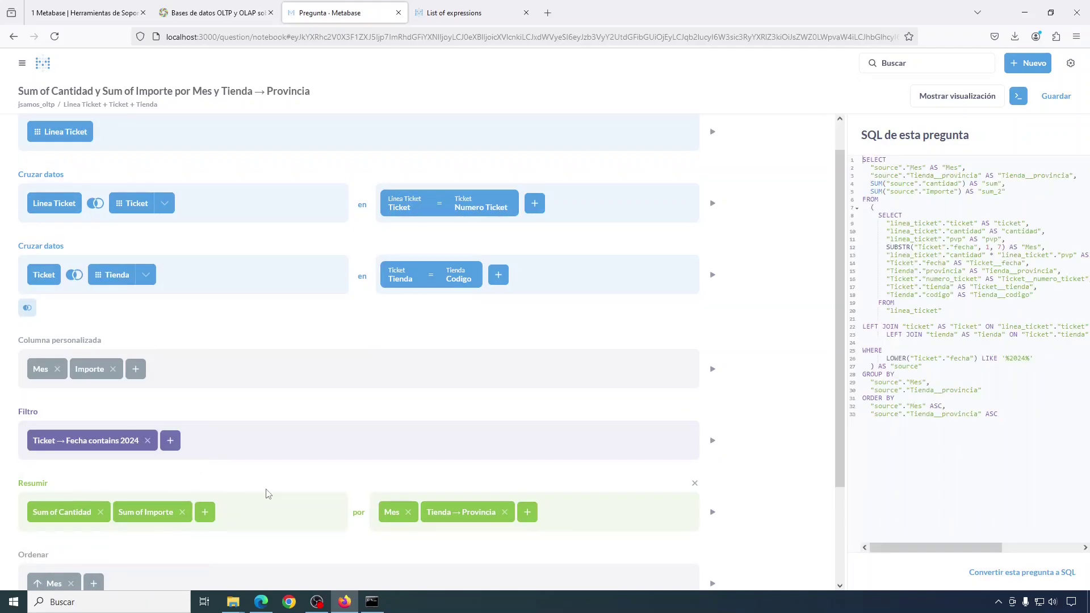
scroll(269, 493, "down", 2)
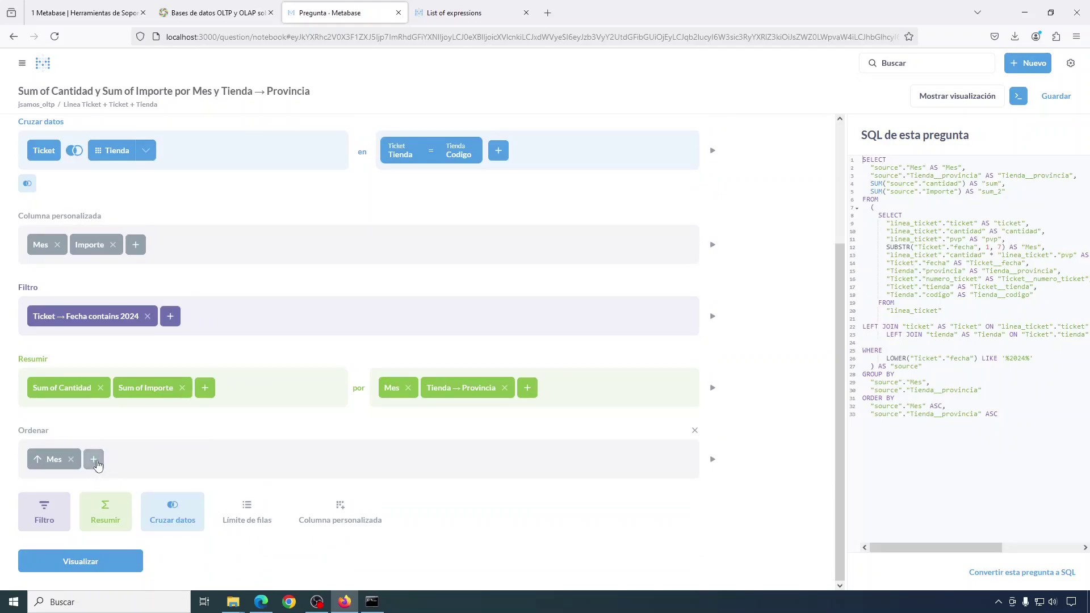
left_click(96, 462)
left_click(144, 399)
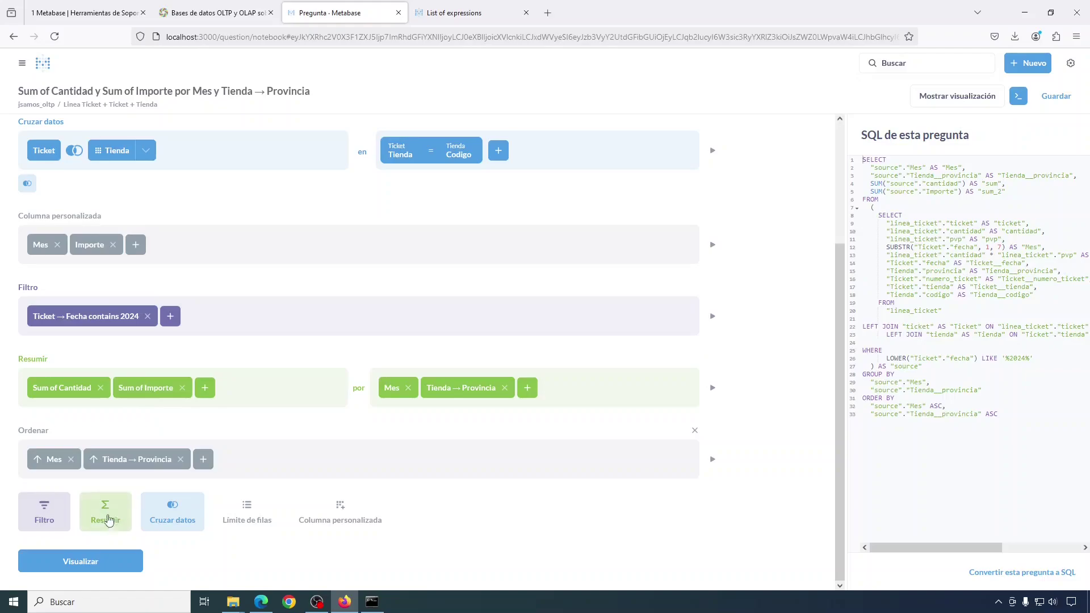
left_click(93, 563)
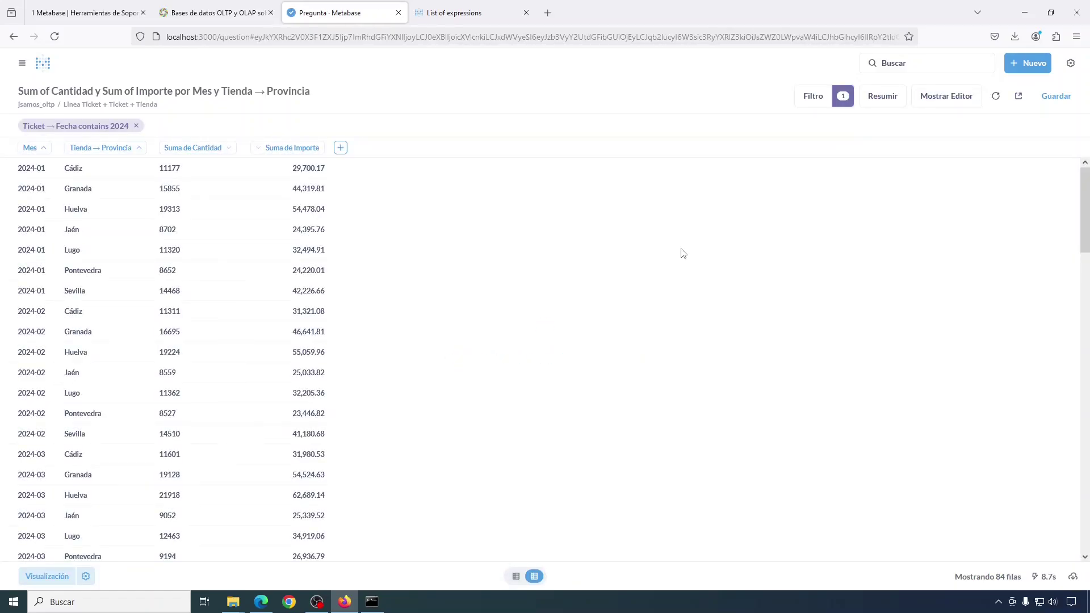
scroll(503, 251, "down", 5)
scroll(505, 252, "up", 5)
- Show the results as a dynamic (pivot) table with Tienda → Provincia placed in the rows before Mes
left_click(48, 577)
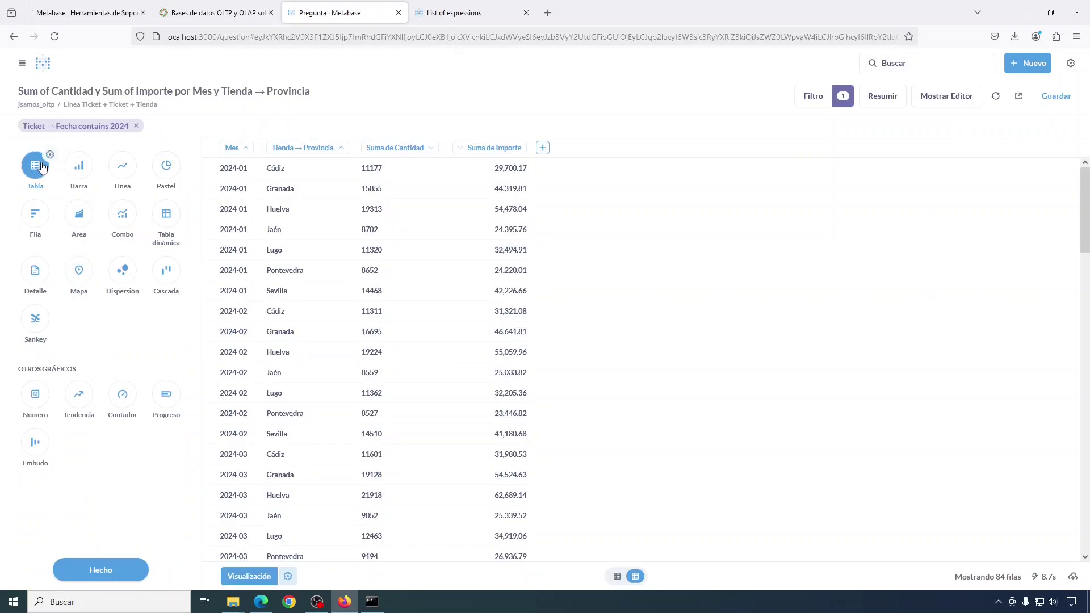
left_click(167, 216)
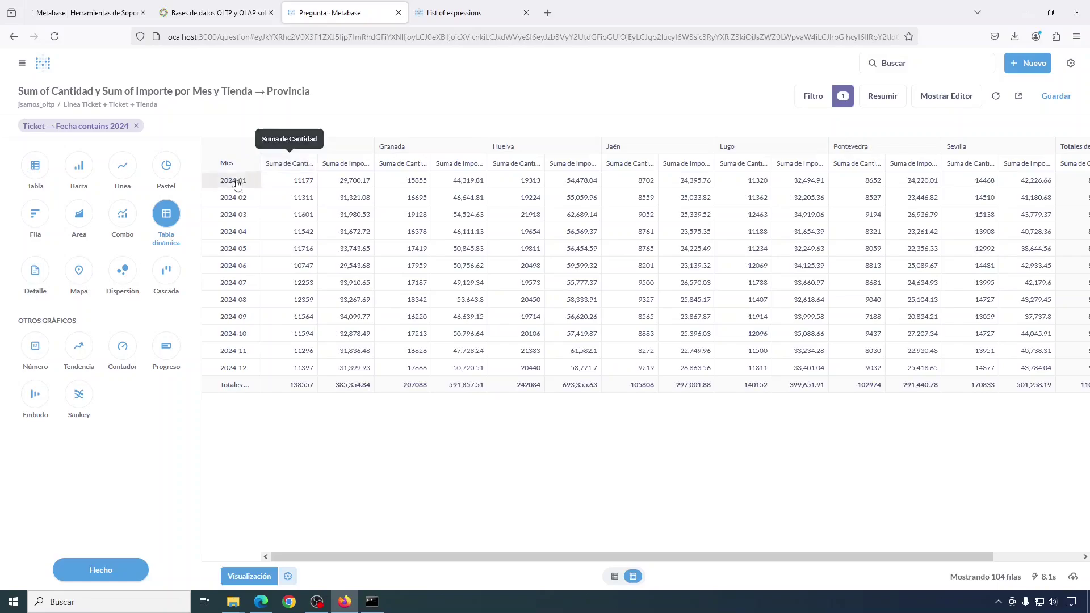
mouse_move(167, 211)
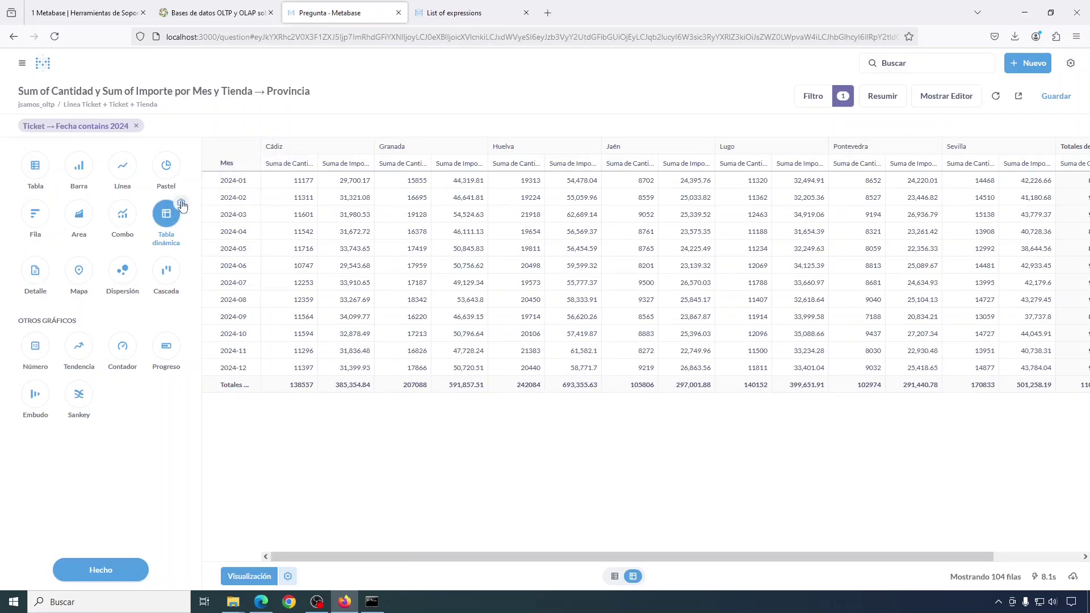
left_click(181, 205)
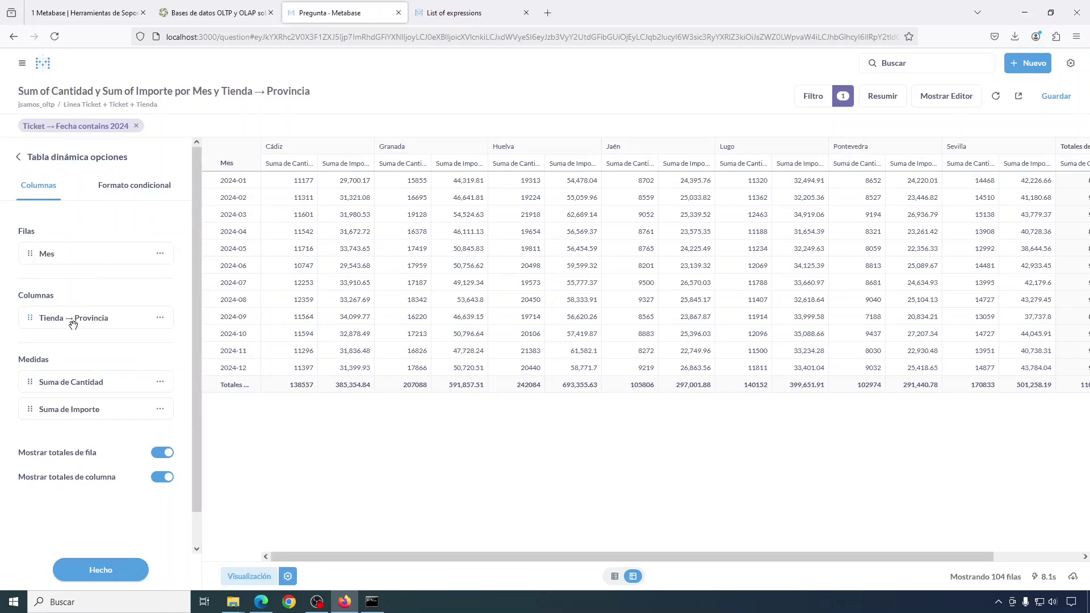
left_click_drag(68, 321, 60, 251)
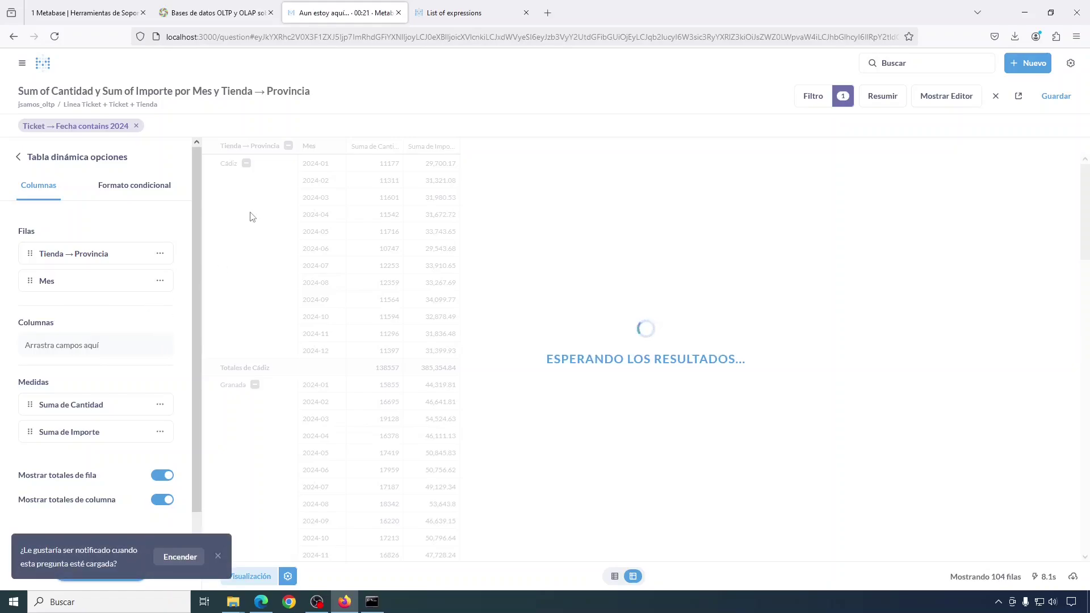
- Collapse all provinces in the pivot table, expand only Granada's months, and finish the visualization settings
left_click(289, 146)
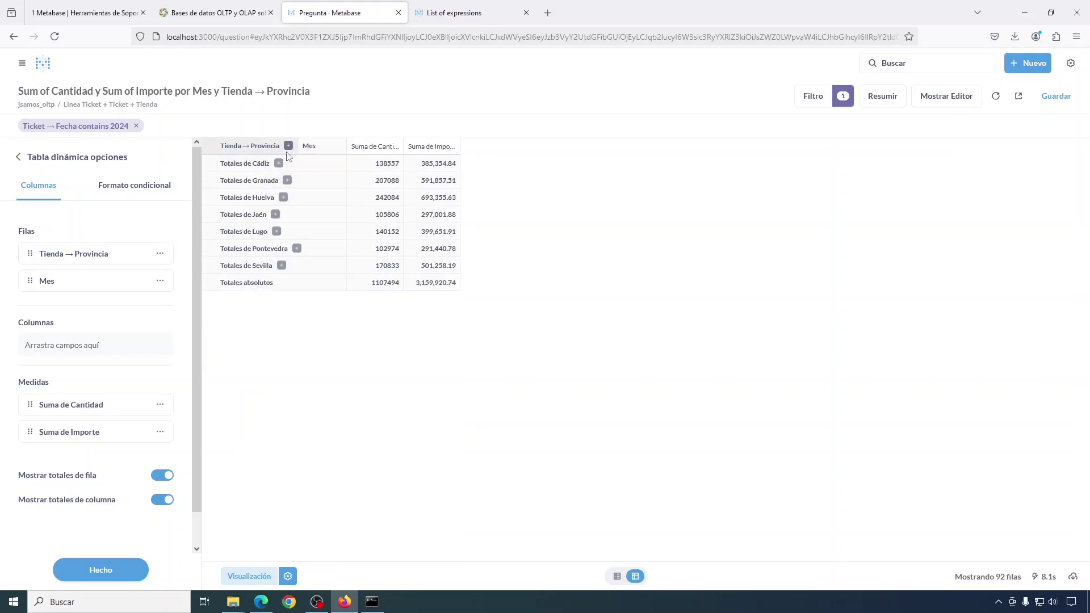
left_click(288, 181)
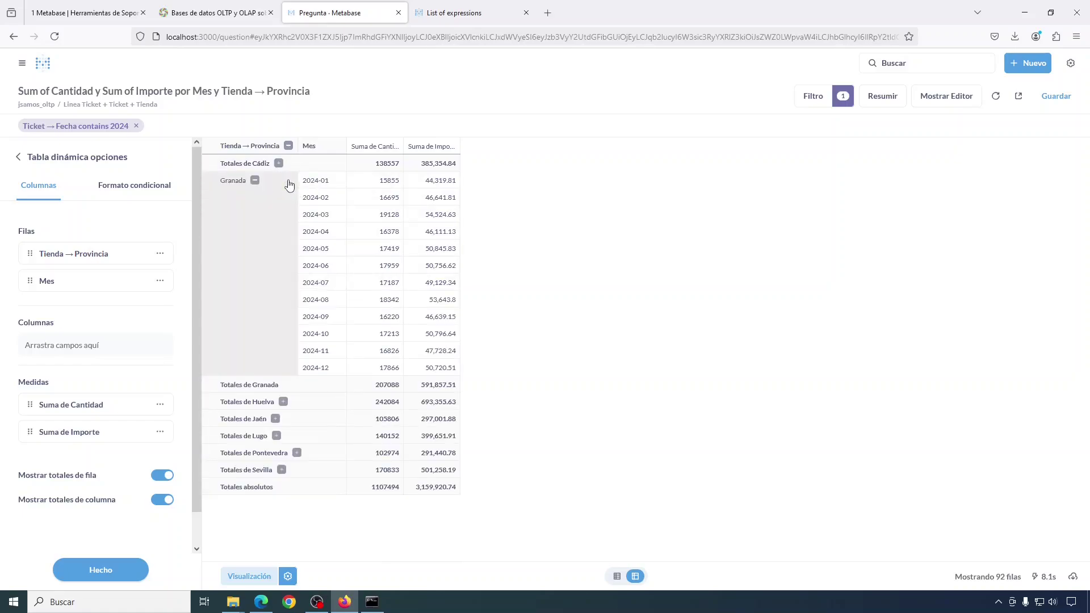
left_click(288, 146)
left_click(288, 146)
left_click(288, 146)
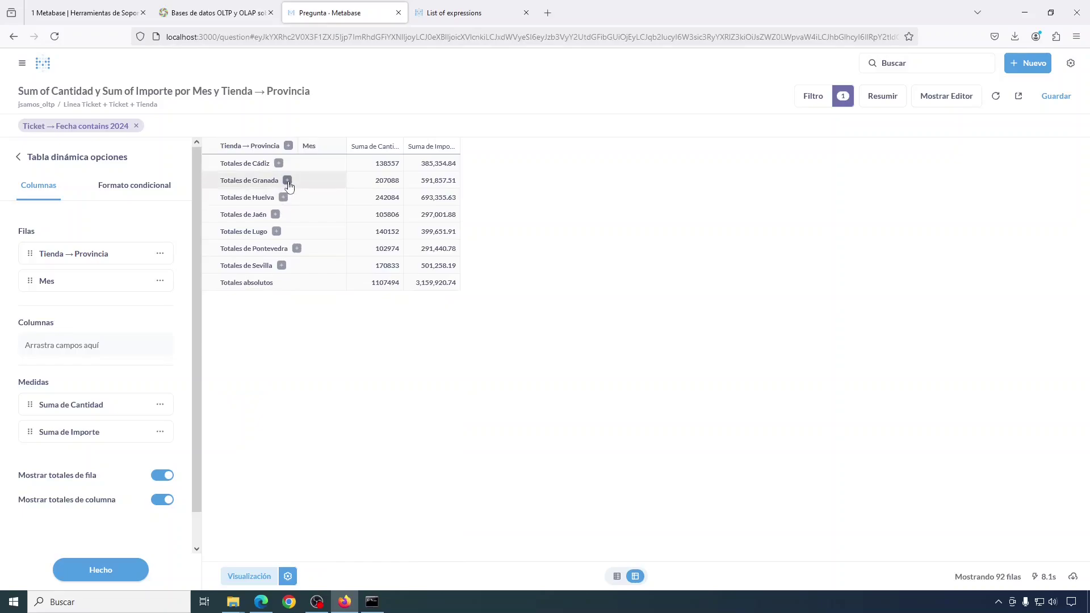
left_click(288, 180)
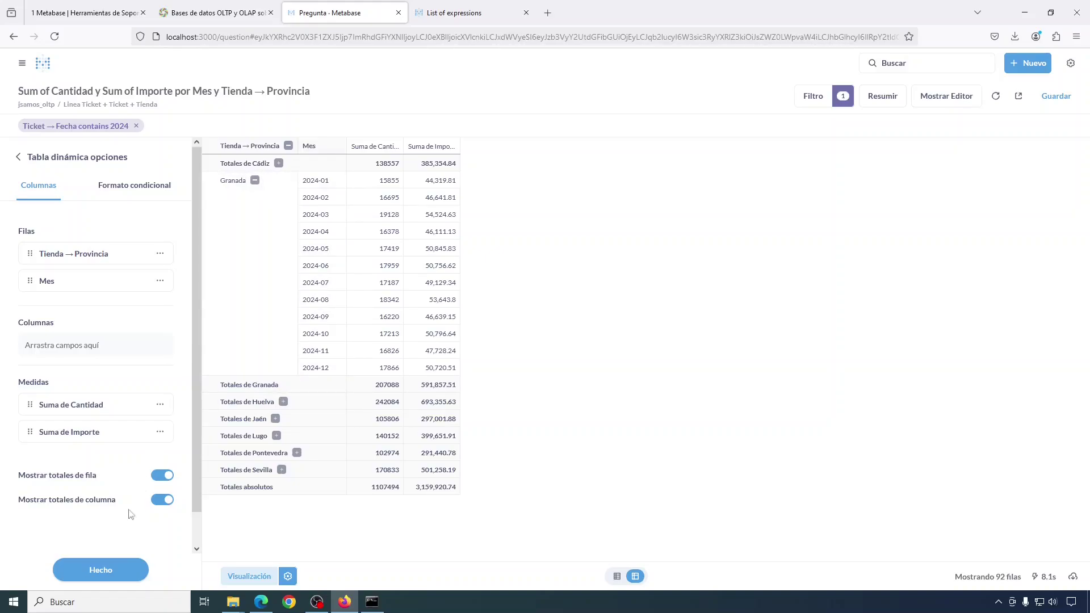
left_click(104, 575)
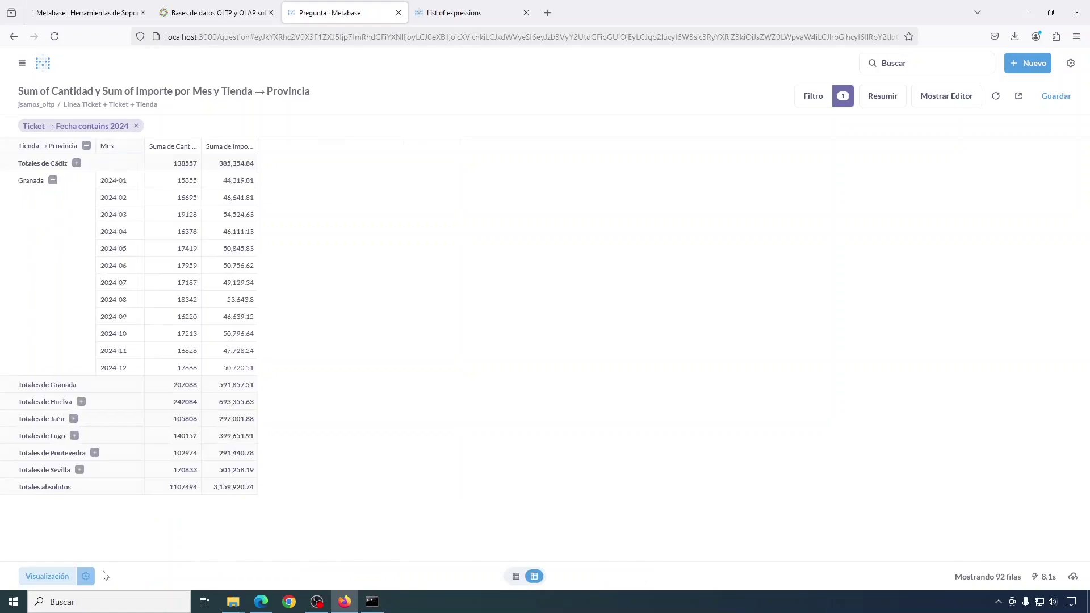
- Save the question as "jsamos-oltp-Ventas por mes y provincia durante 2024" in Our analytics, without adding it to a dashboard
left_click(1057, 97)
left_click(407, 257)
key("ctrl+a")
type("jsamo")
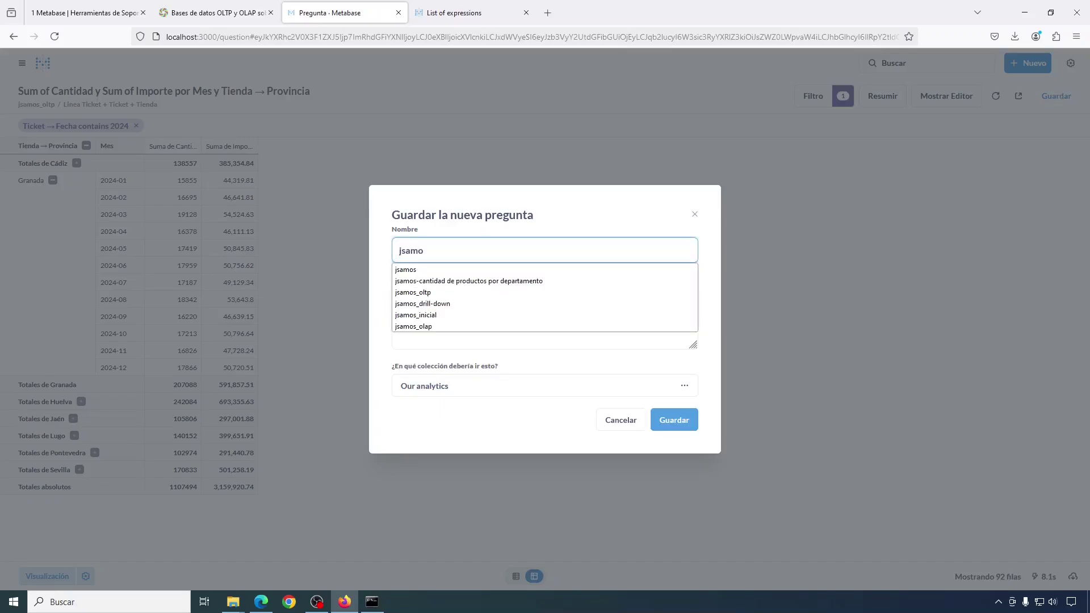
type("s-oltp-")
key("ctrl+1")
left_click_drag(241, 292, 497, 292)
key("ctrl+c")
key("ctrl+3")
key("ctrl+v")
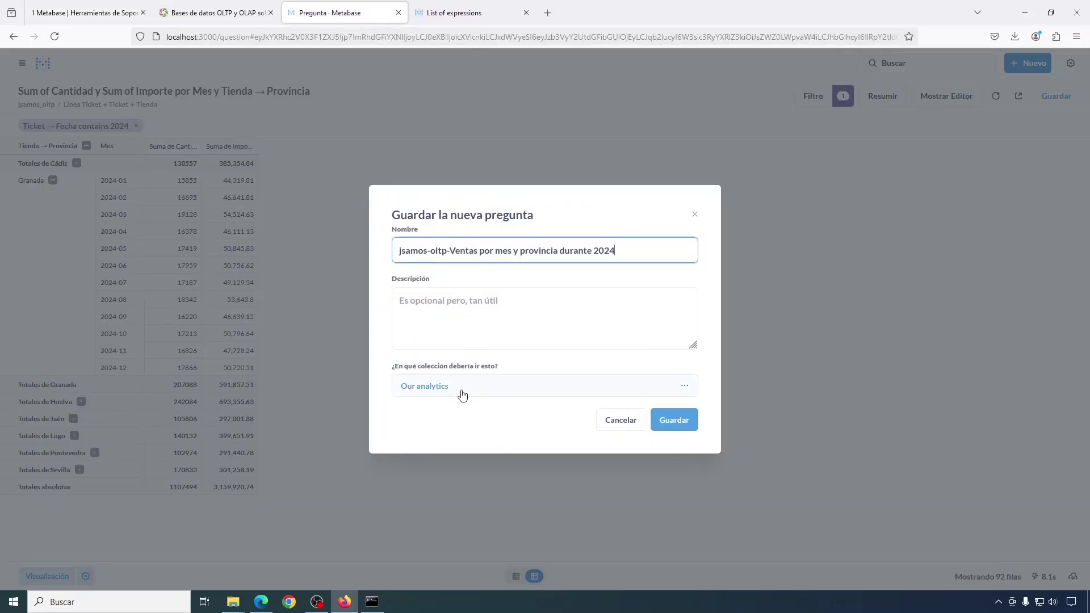
left_click(668, 427)
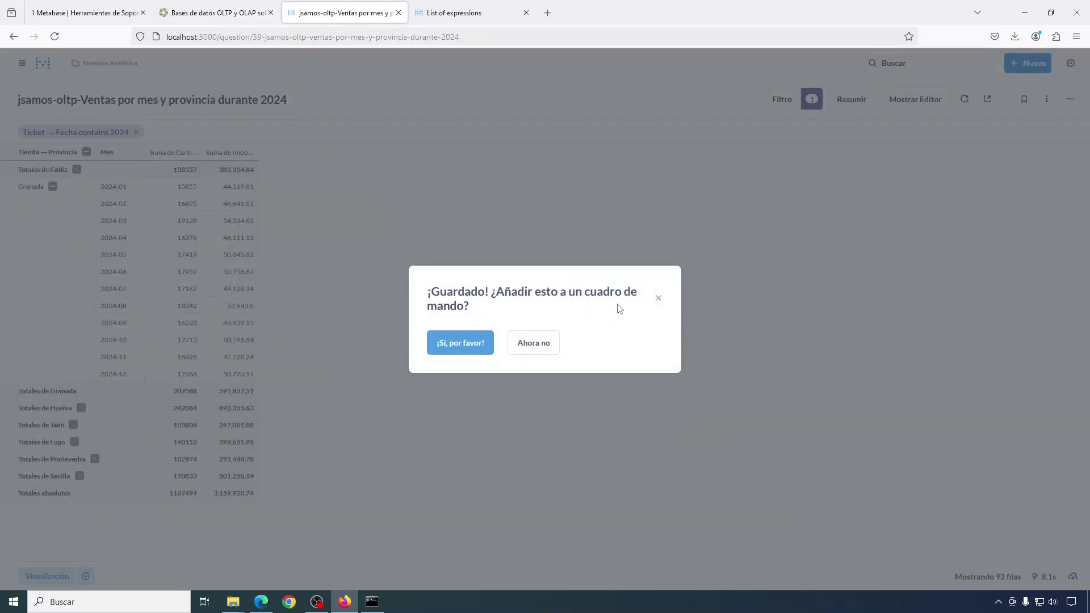
left_click(533, 344)
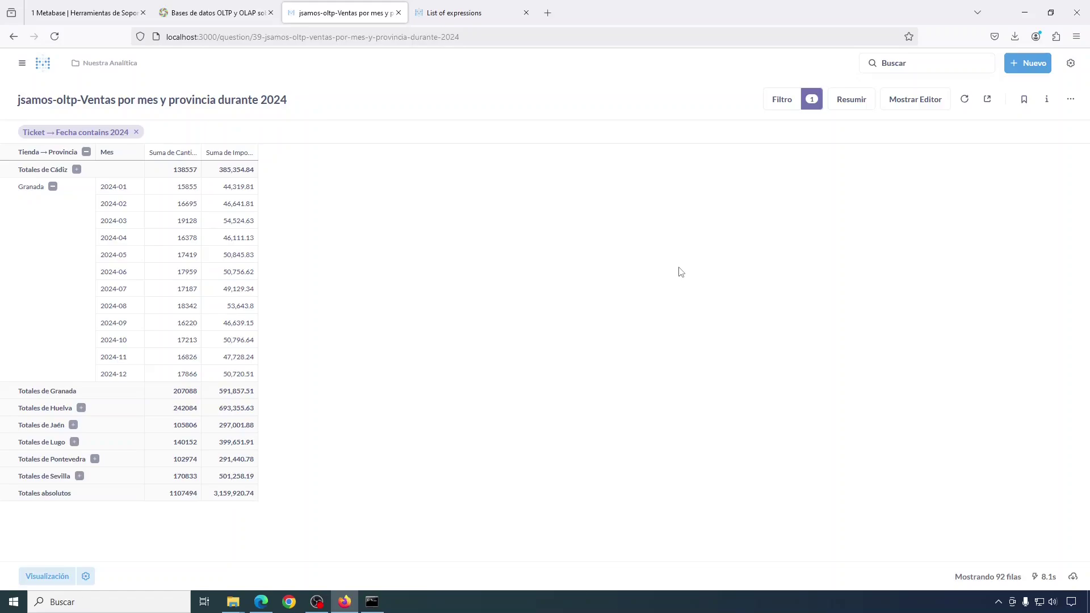
- Start adding a new database connection of type SQLite with the display name jsamos_olap
left_click(22, 62)
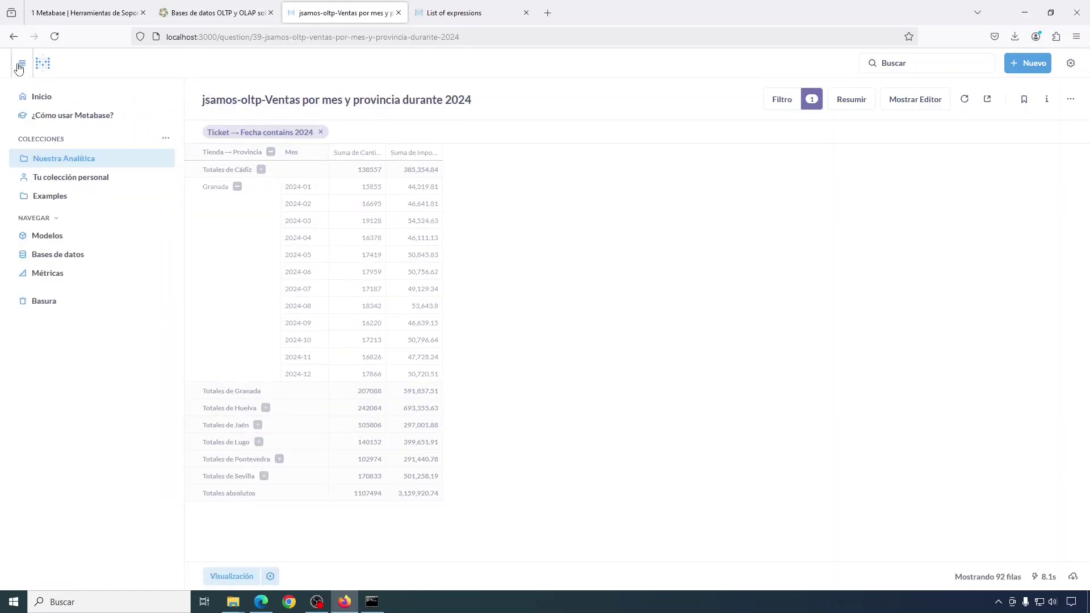
left_click(64, 261)
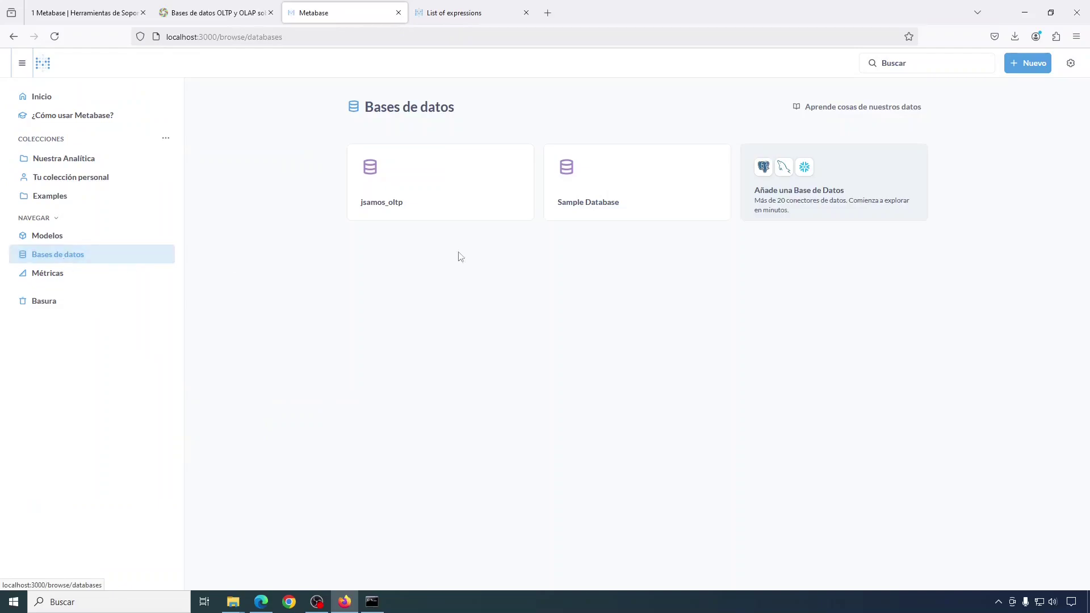
left_click(823, 193)
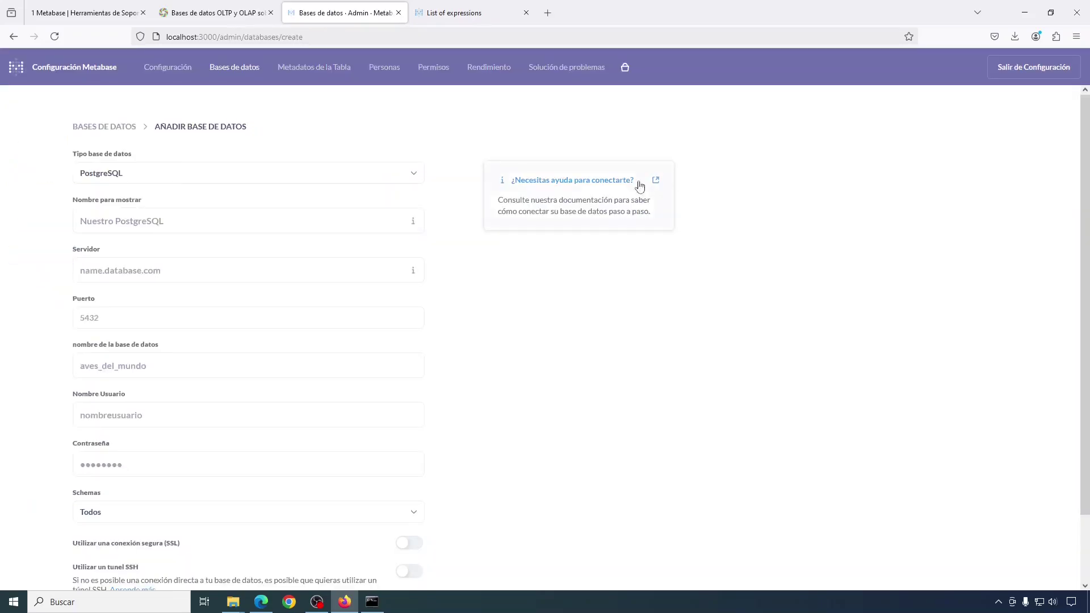
left_click(253, 173)
left_click(136, 475)
left_click(205, 222)
type("jsamos")
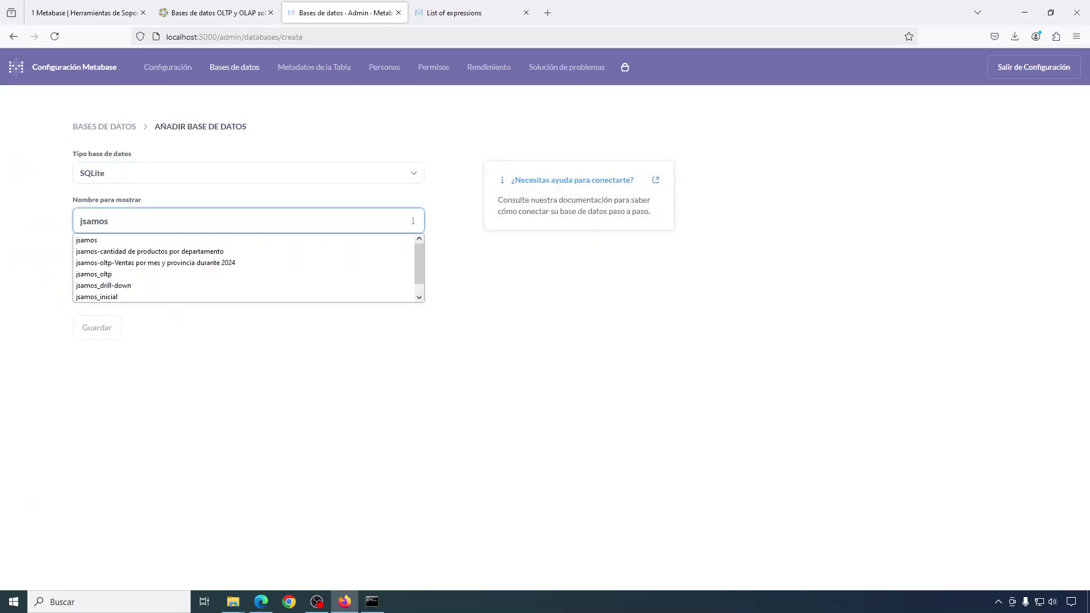
type("_olap")
- Enter the OLAP database file's path using the folder path copied from File Explorer, save the connection, and exit the administration settings
left_click(233, 601)
left_click(500, 129)
key("ctrl+c")
left_click(116, 266)
key("ctrl+v")
type("\\")
left_click(218, 290)
left_click_drag(269, 271, 264, 270)
type("a")
left_click(99, 332)
left_click(682, 369)
left_click(1024, 66)
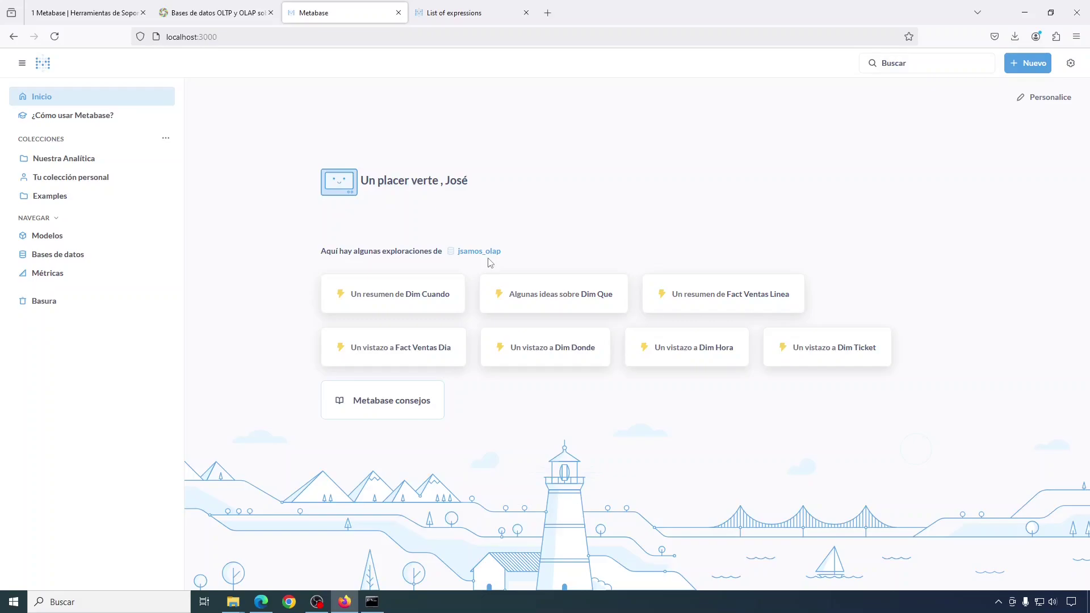
- Examine the OLAP database schema and the example report's definition on the course page
left_click(85, 13)
scroll(741, 180, "up", 3)
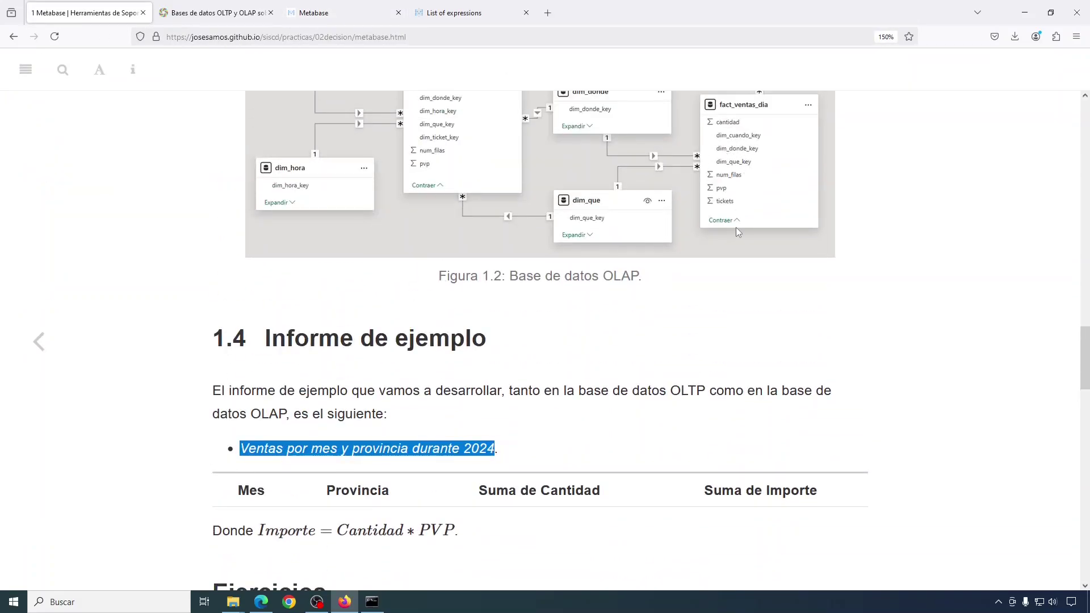
scroll(737, 232, "up", 3)
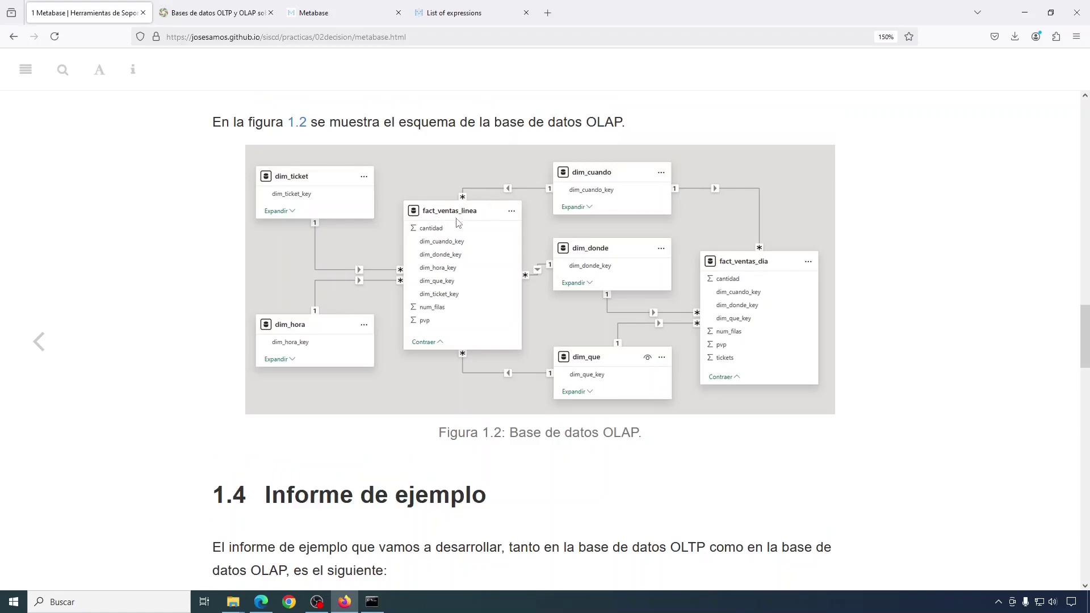
scroll(810, 287, "down", 3)
left_click_drag(240, 448, 494, 449)
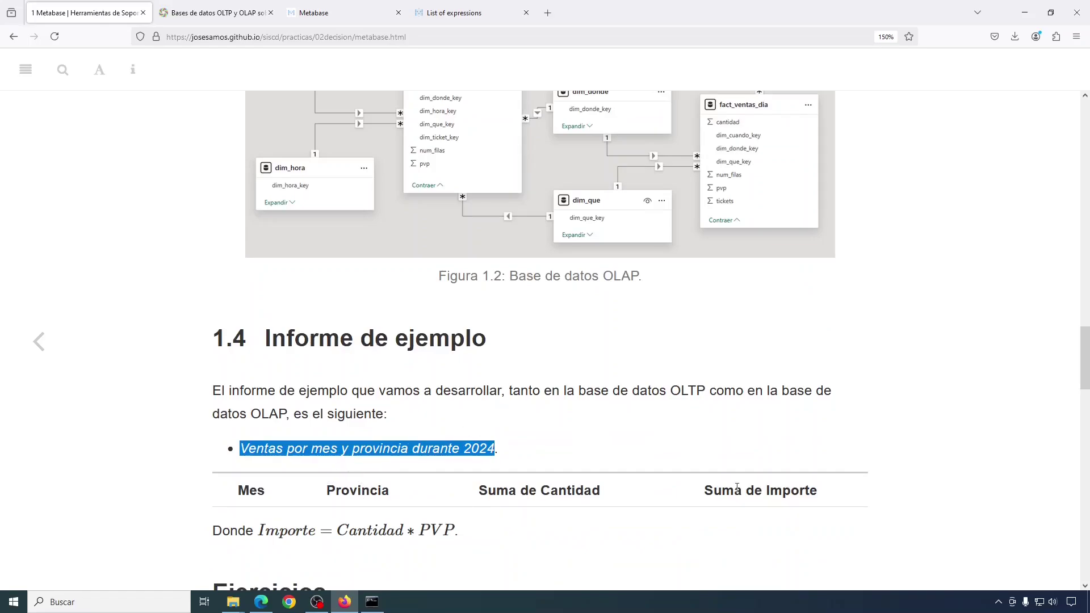
- Review the OLAP schema and report definition, and start a new Metabase question on the Fact Ventas Dia table of jsamos_olap
scroll(778, 433, "up", 3)
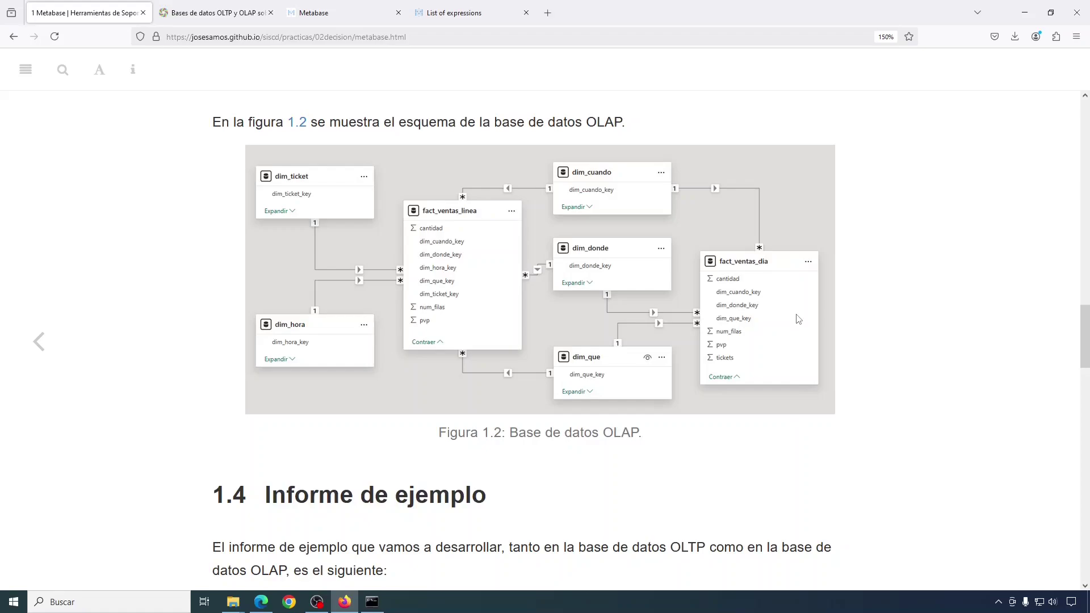
scroll(797, 322, "down", 4)
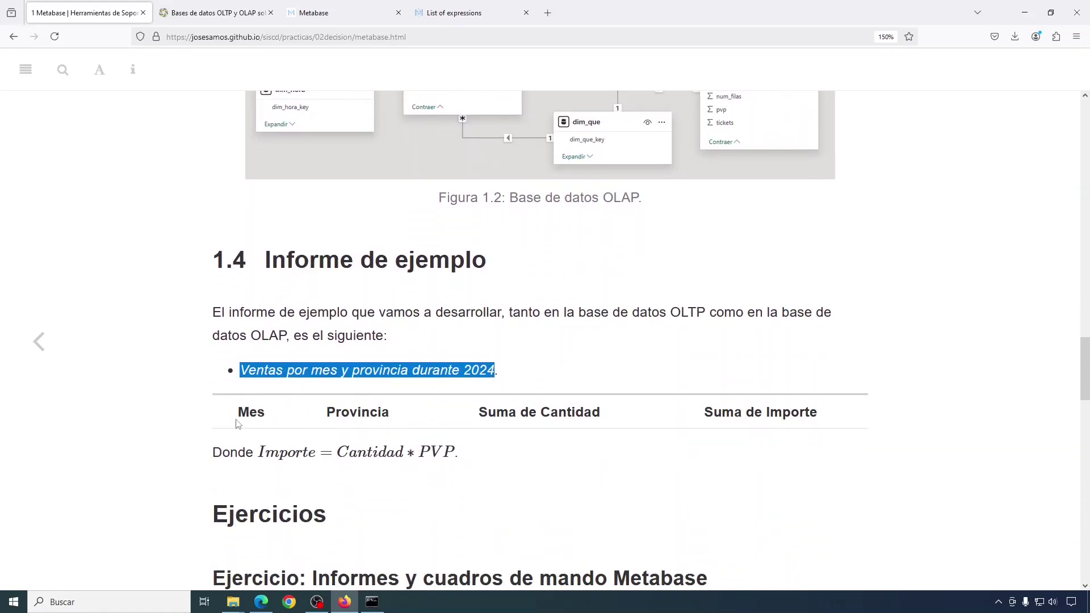
scroll(713, 395, "up", 4)
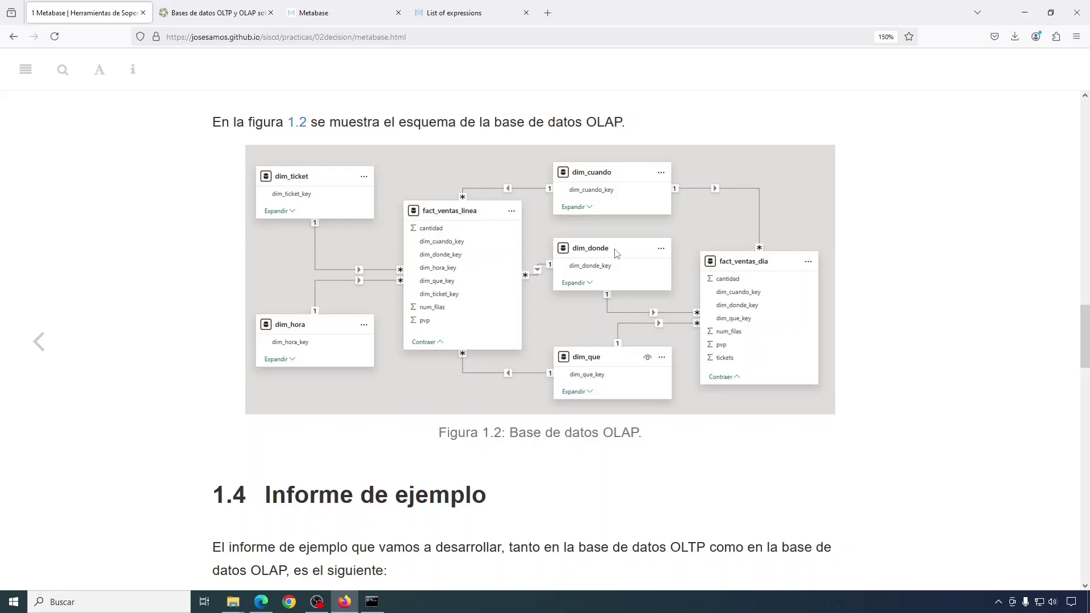
left_click(343, 13)
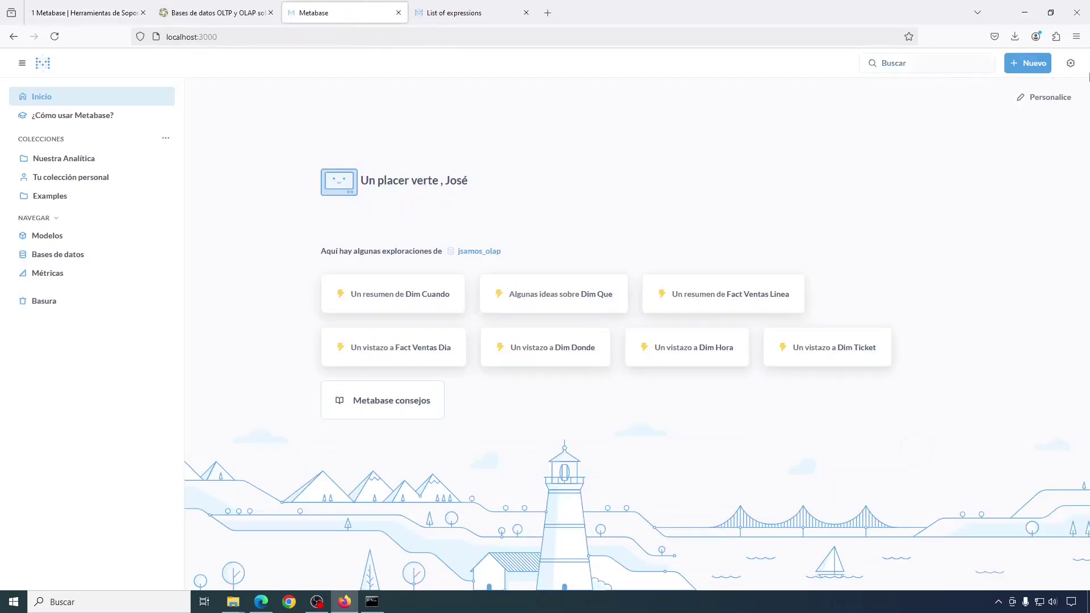
left_click(1029, 63)
left_click(985, 94)
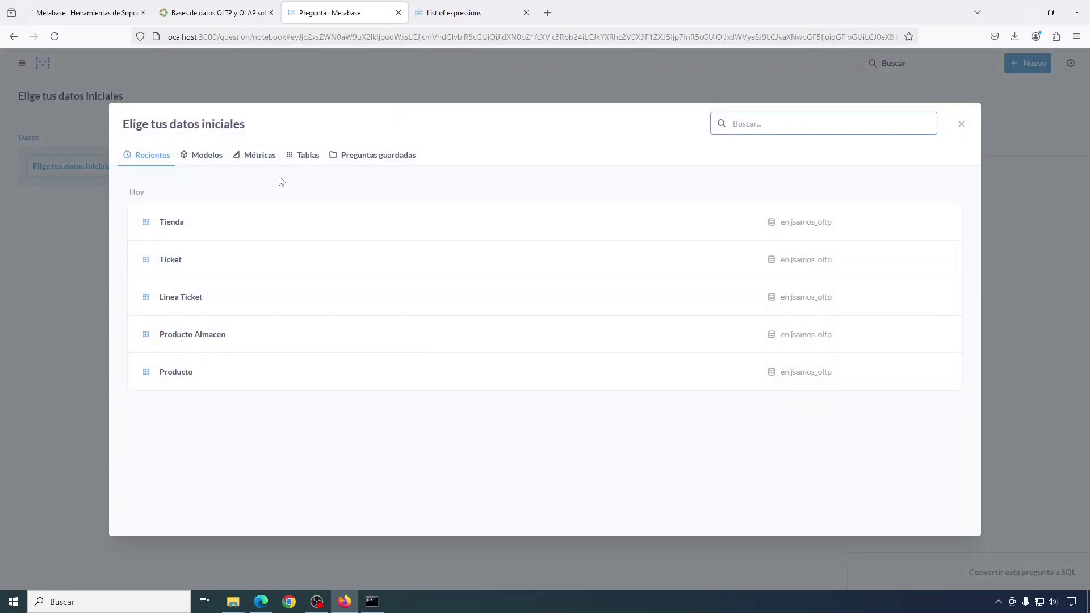
left_click(301, 158)
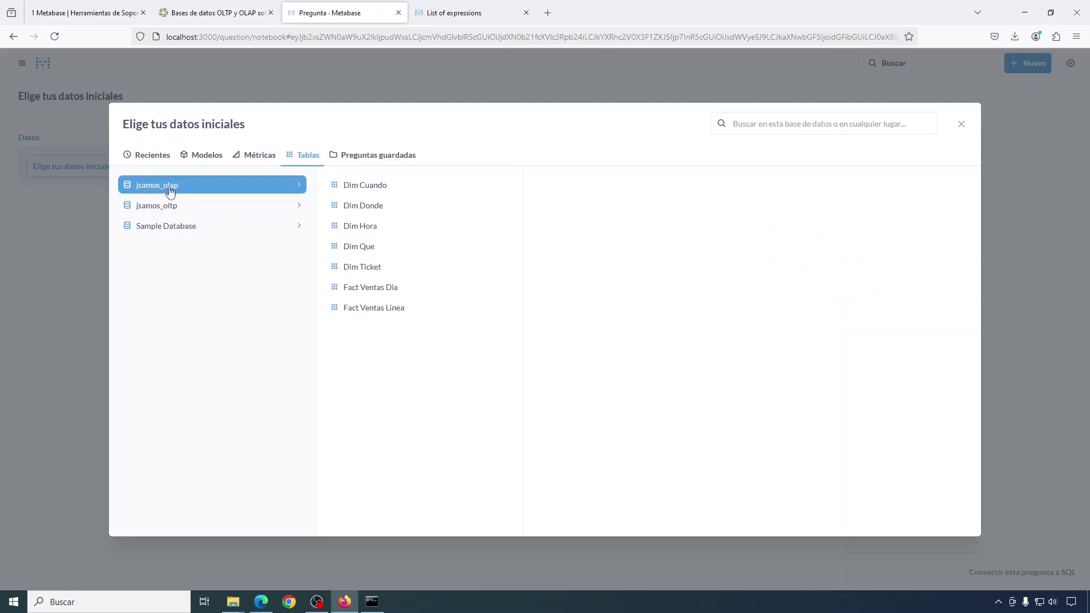
left_click(379, 291)
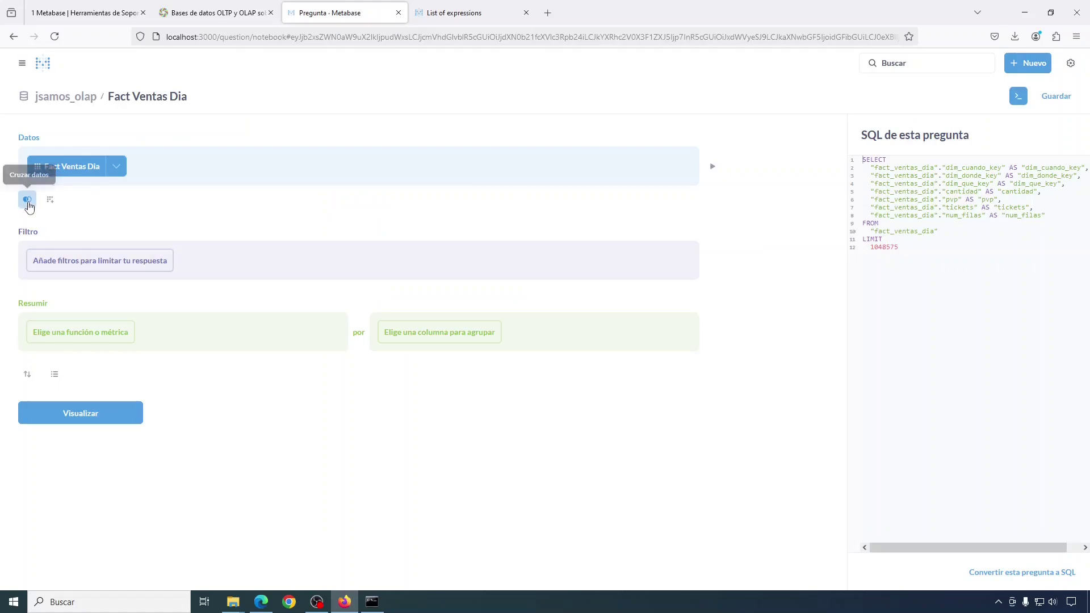
- Join the Dim Cuando table to Fact Ventas Dia, matching Dim Cuando Key in both tables
left_click(27, 200)
left_click(204, 157)
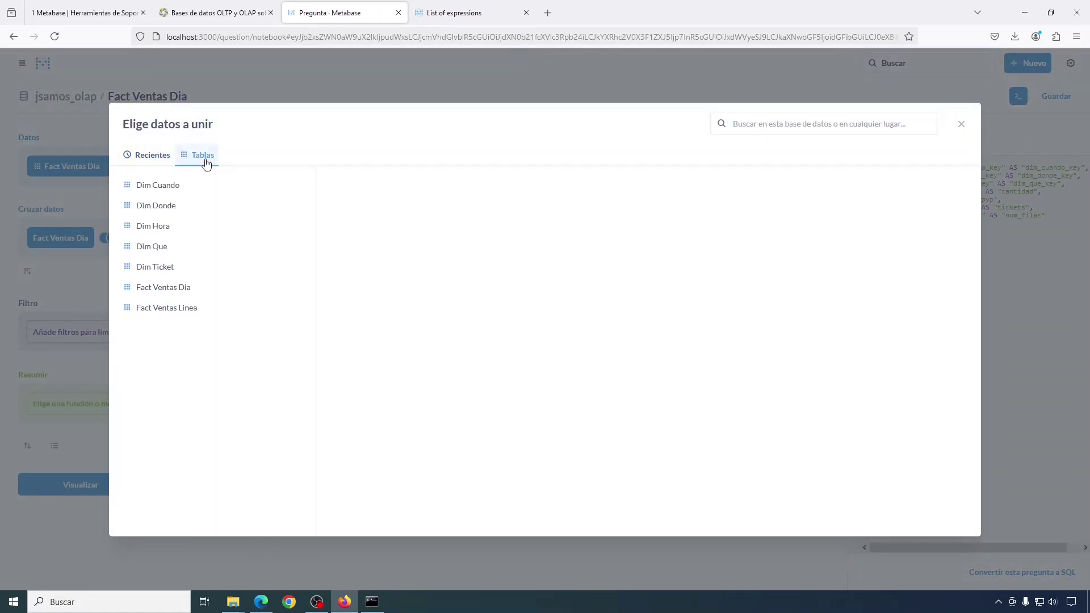
left_click(169, 191)
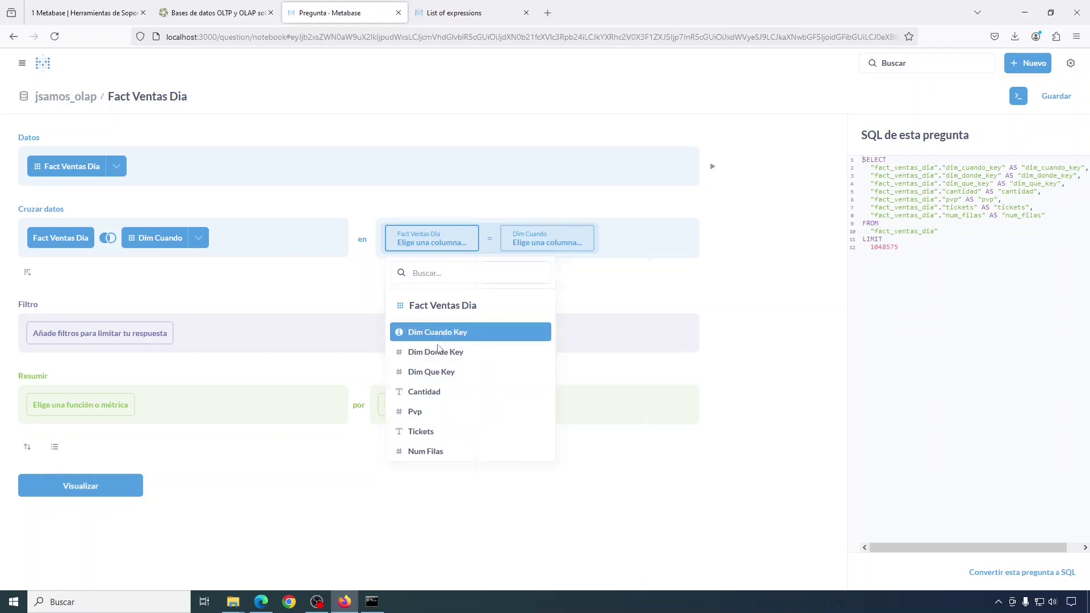
left_click(443, 334)
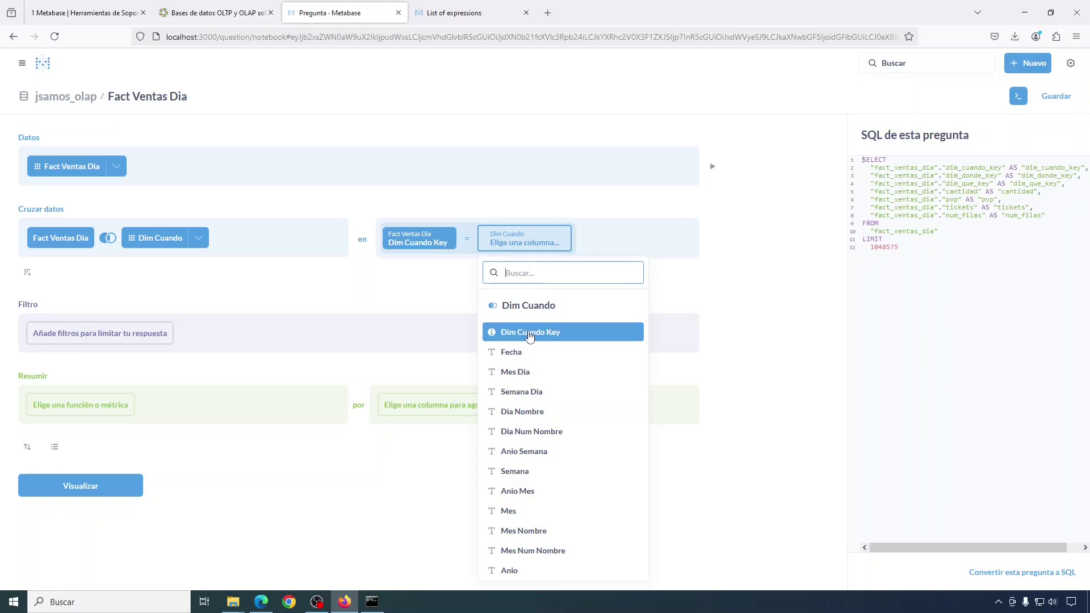
left_click(529, 335)
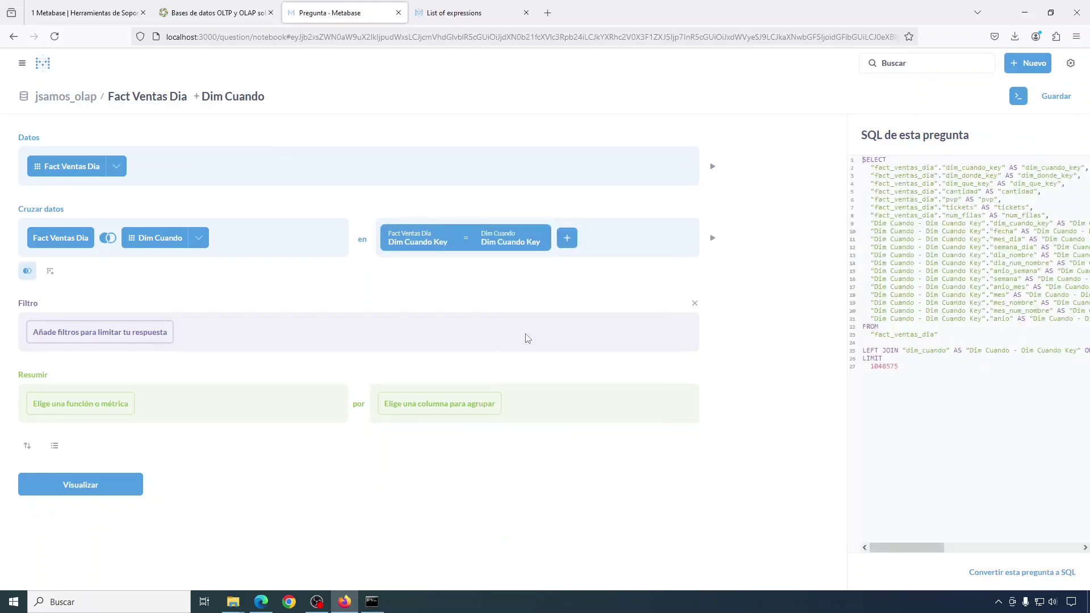
- Join the Dim Donde table to Fact Ventas Dia on Dim Donde Key, preview the joined rows, and return to the editor
left_click(28, 271)
left_click(202, 155)
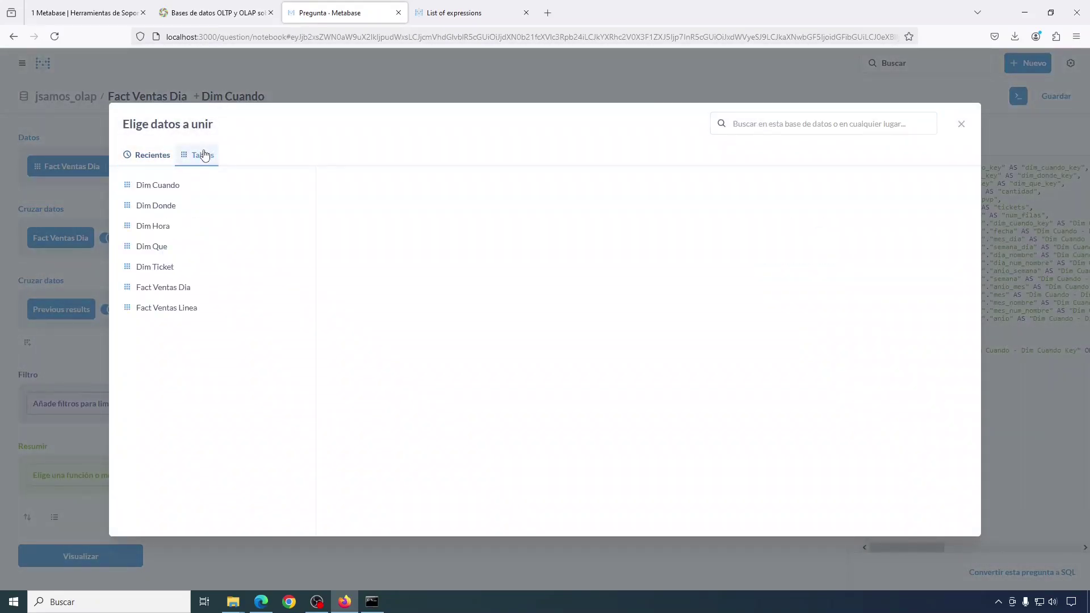
left_click(156, 206)
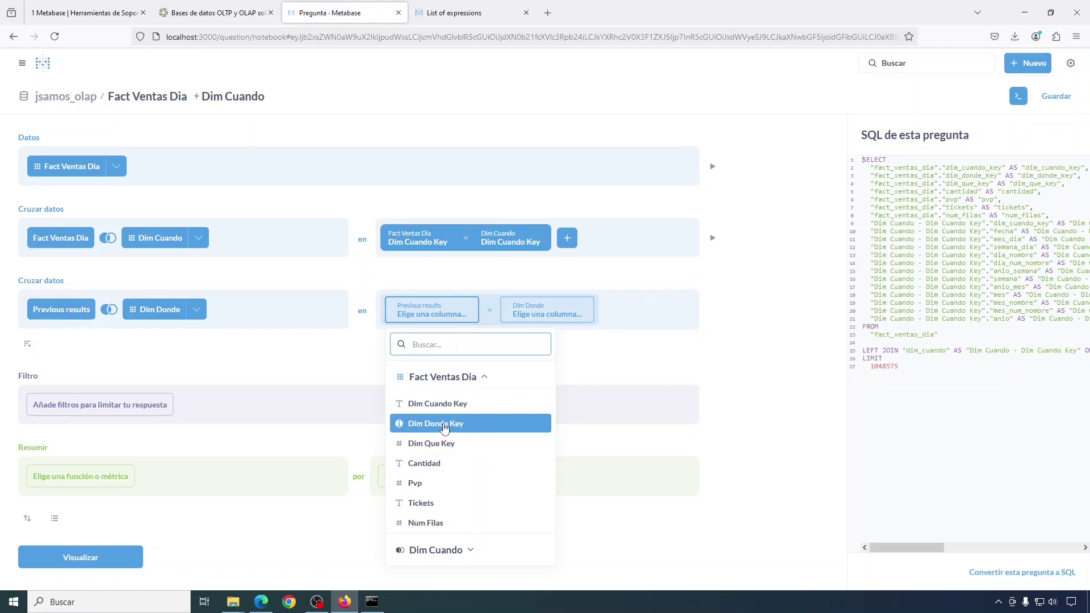
left_click(445, 424)
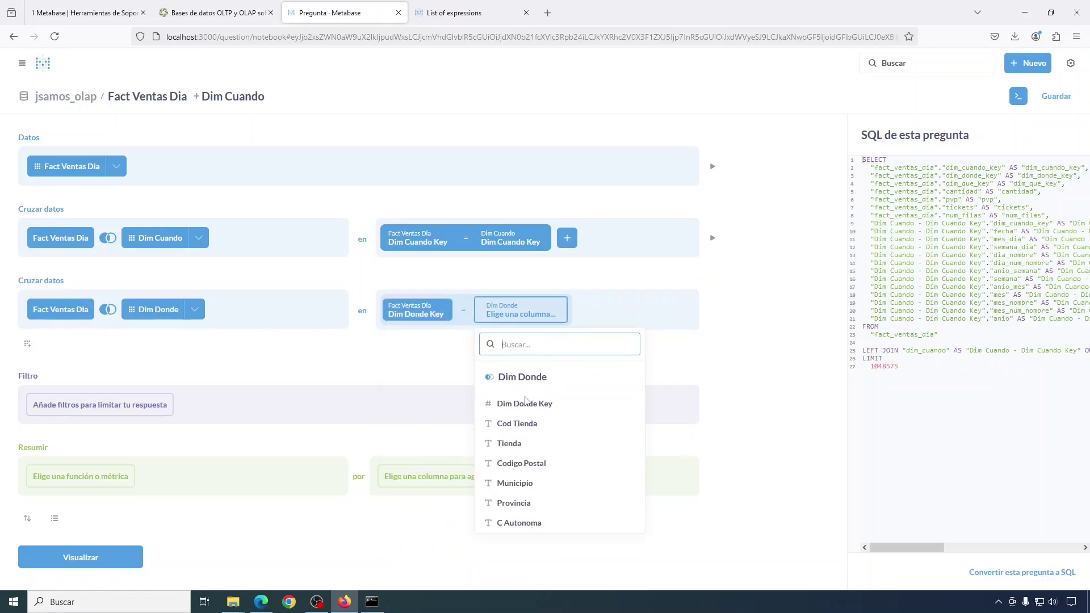
left_click(524, 405)
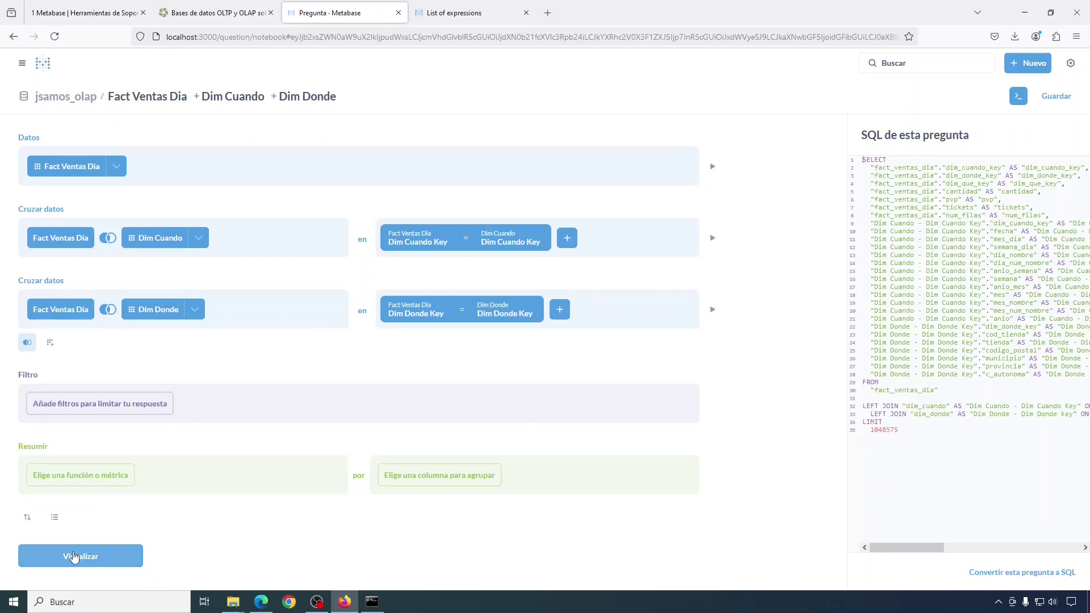
left_click(74, 556)
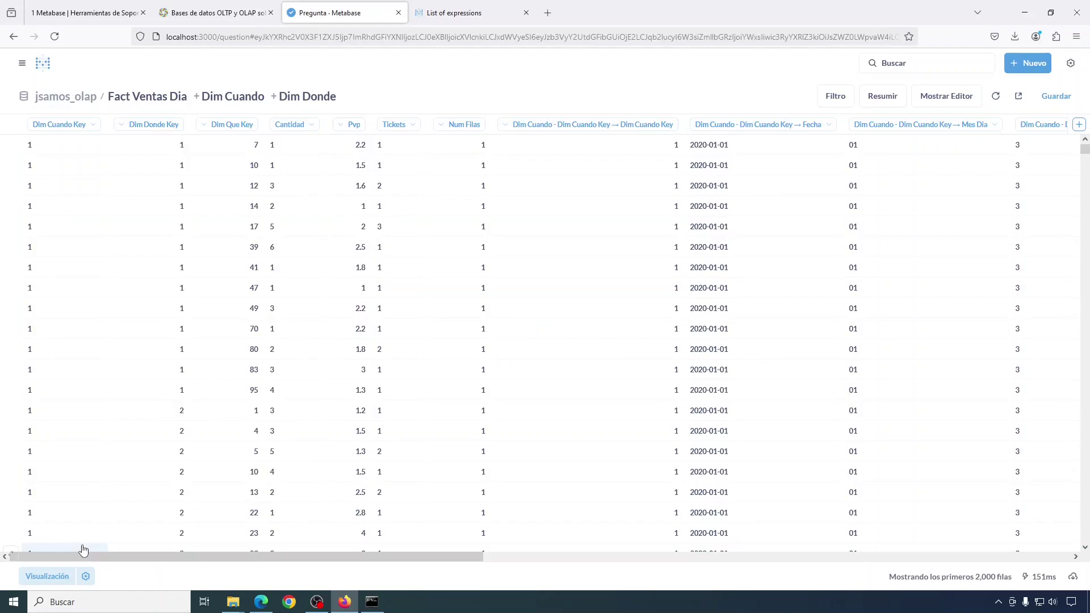
left_click(946, 102)
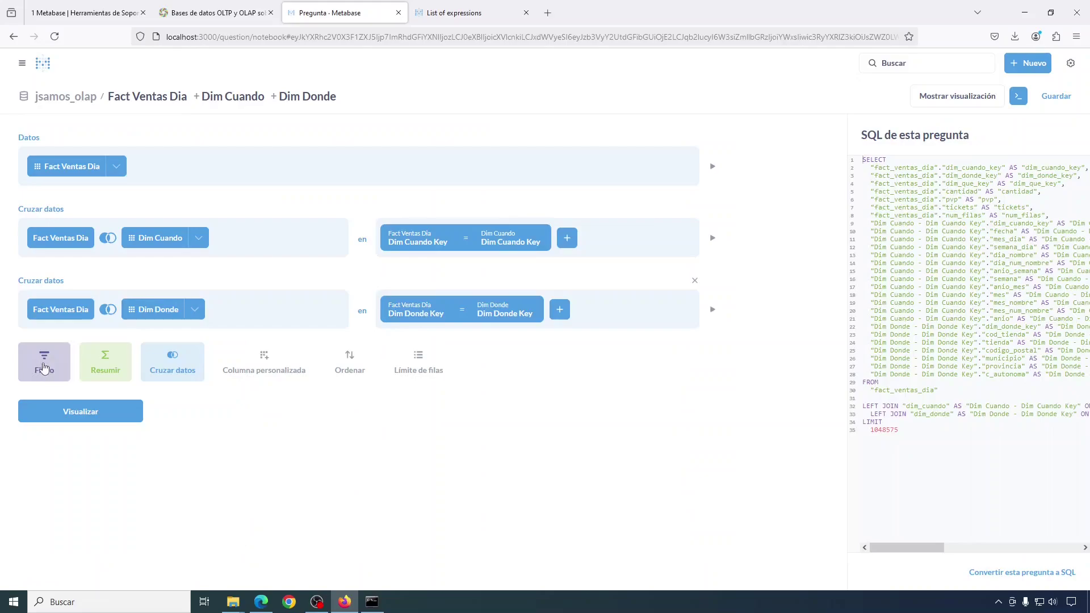
- Filter the question to rows whose Anio in Dim Cuando is 2024, preview the rows, and return to the editor
left_click(68, 372)
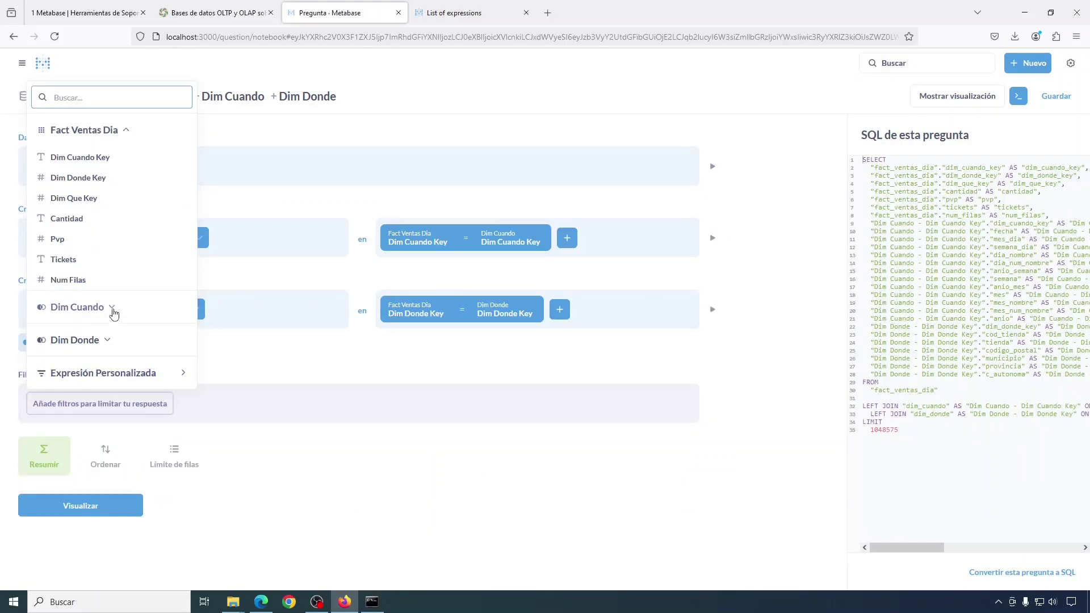
left_click(113, 312)
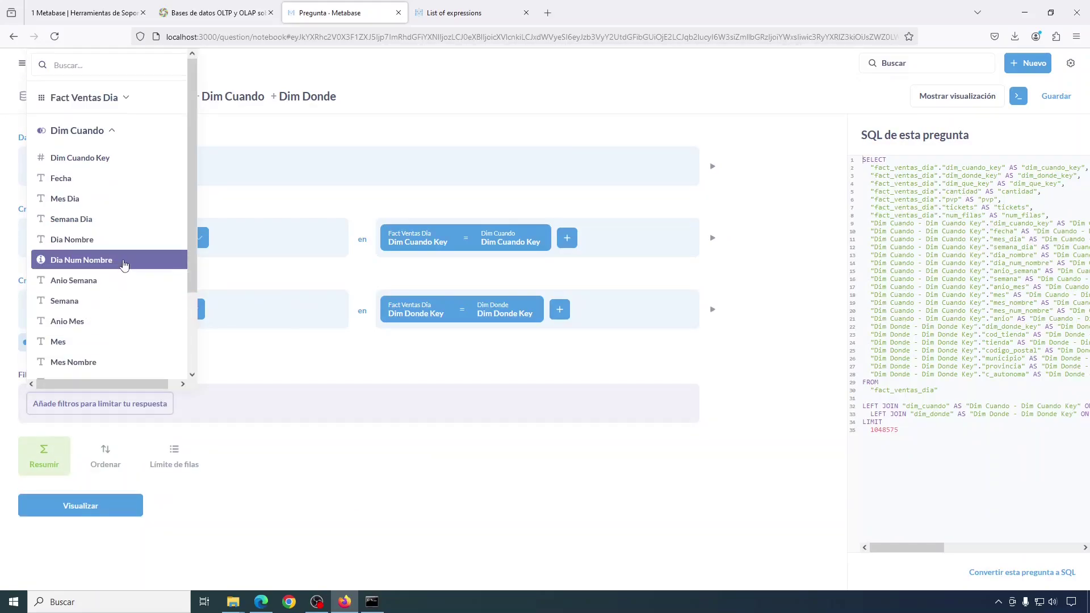
scroll(122, 262, "down", 3)
left_click(68, 305)
scroll(131, 457, "down", 1)
left_click(42, 570)
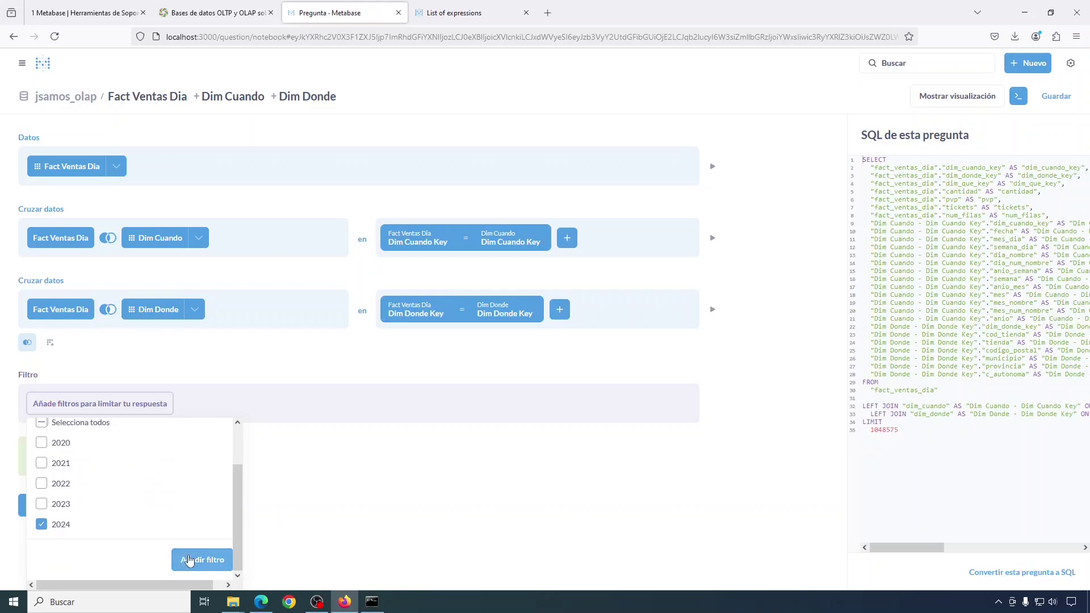
left_click(192, 562)
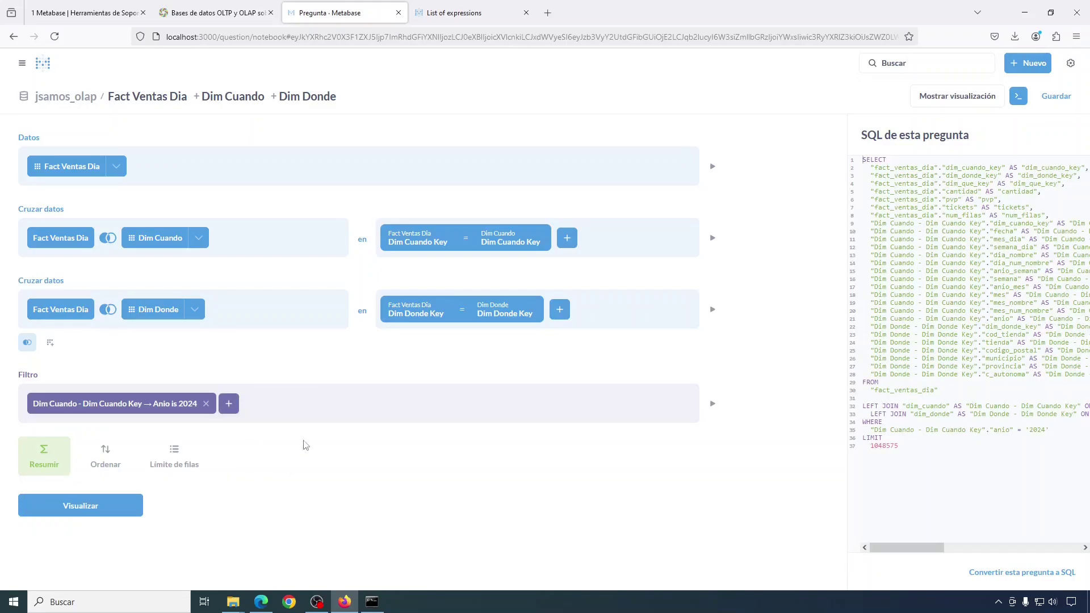
left_click(71, 513)
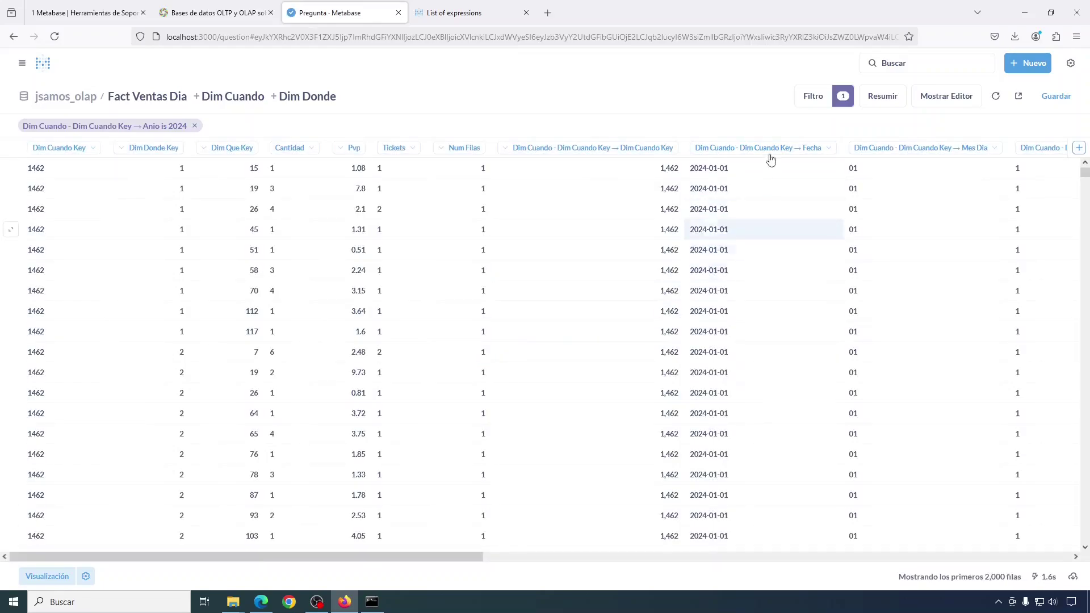
left_click(952, 97)
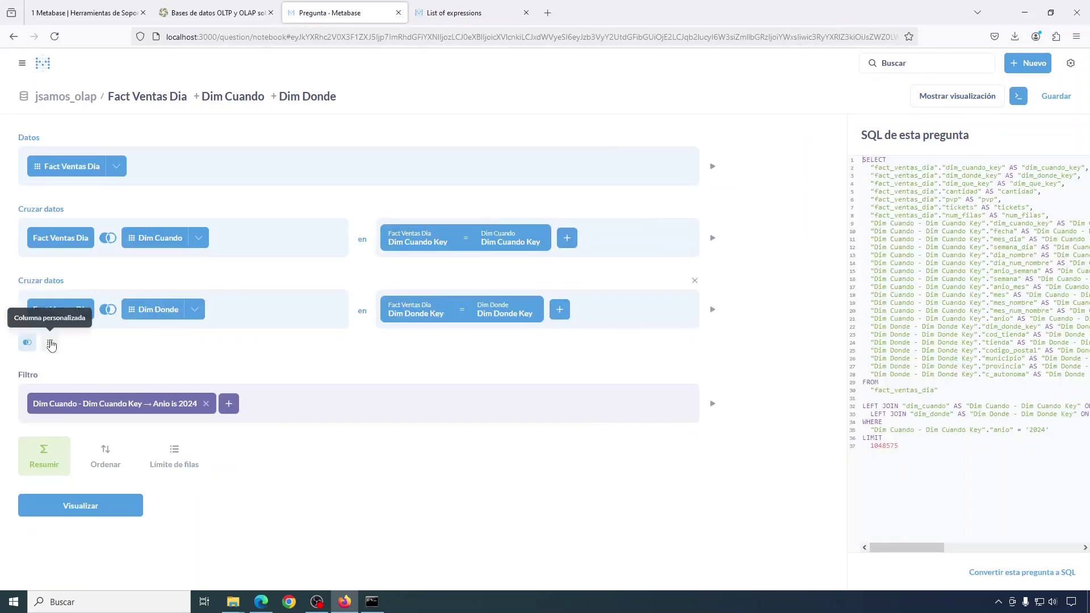
- Check the example report's columns and the Importe formula on the course page, and return to the Metabase question
left_click(87, 12)
scroll(315, 476, "down", 3)
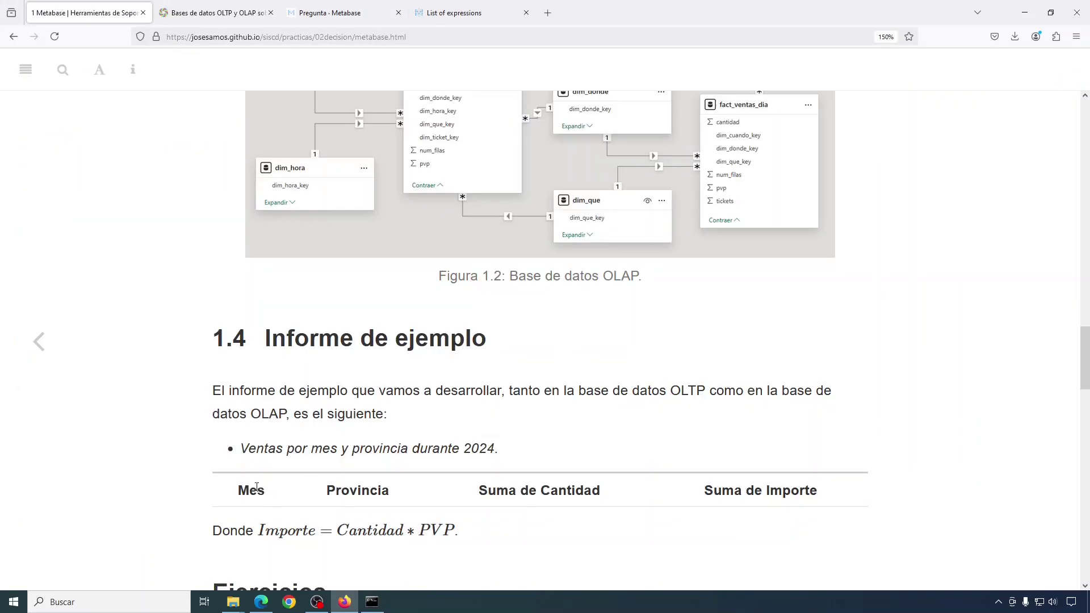
double_click(254, 492)
left_click(254, 457)
scroll(254, 457, "down", 2)
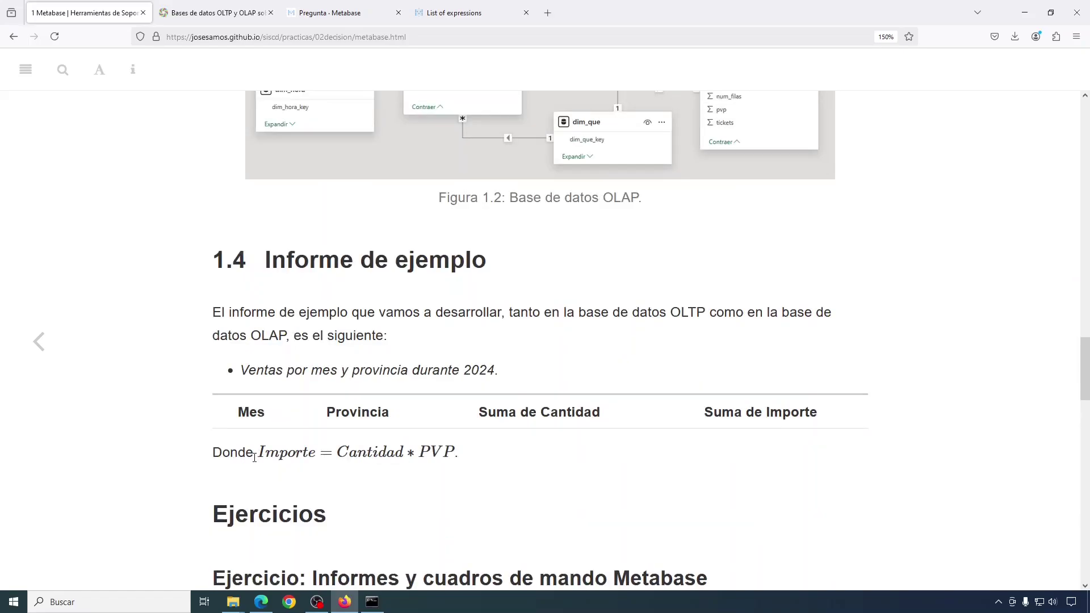
left_click_drag(259, 452, 326, 453)
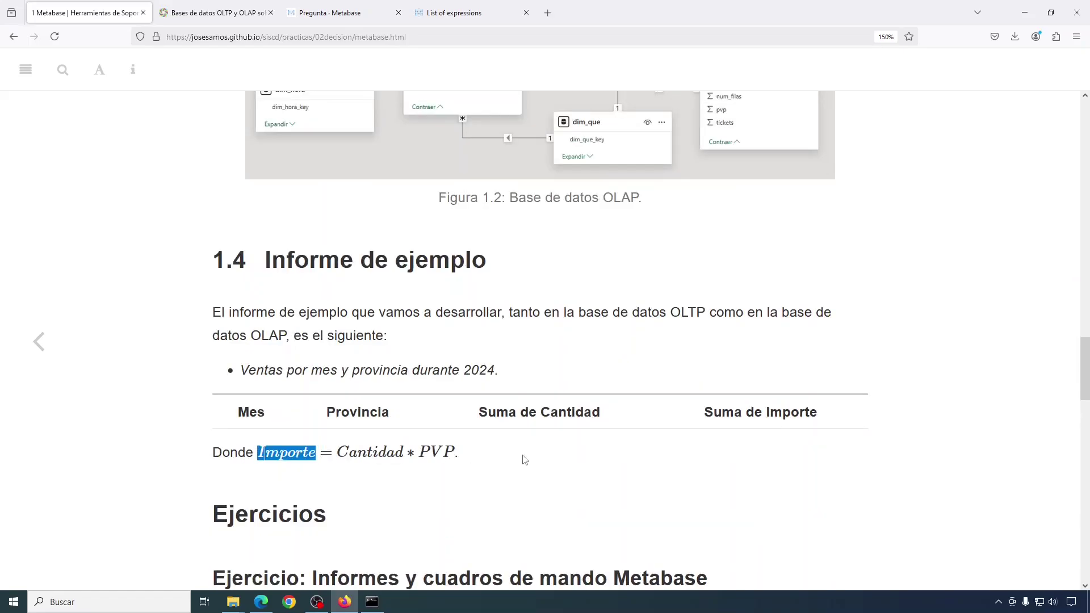
left_click(315, 13)
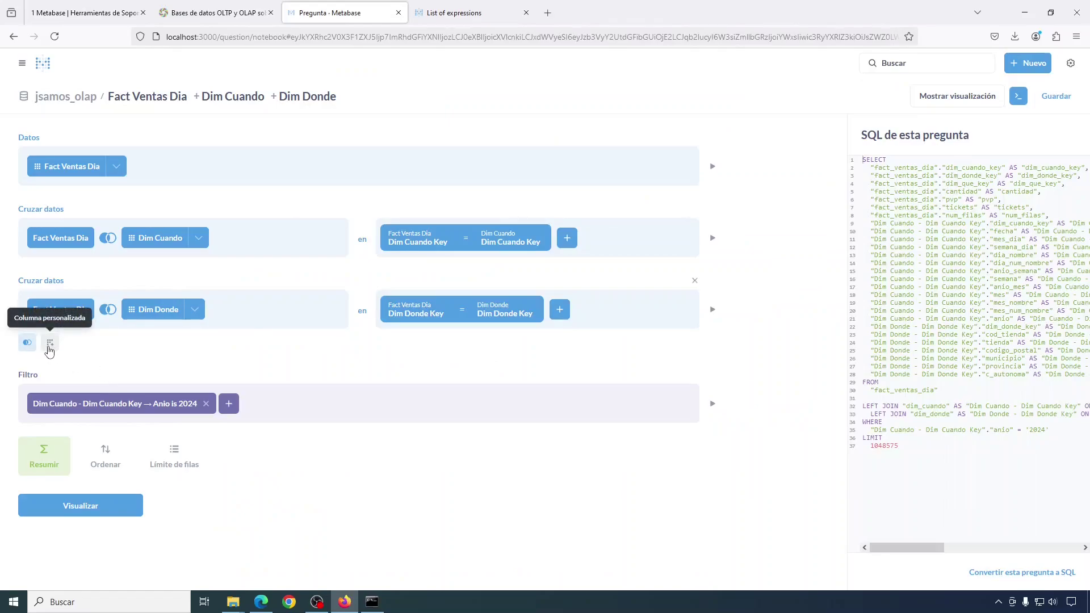
- Add a custom column named Importe with the expression [Pvp] * [Cantidad], preview the rows, and return to the editor
left_click(49, 343)
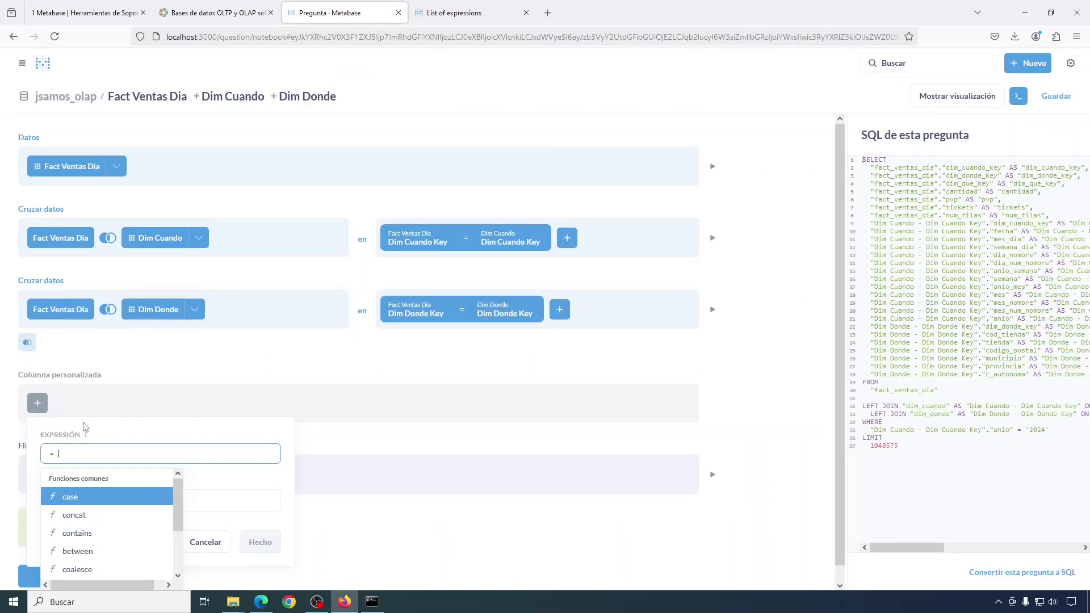
type("[")
left_click(75, 550)
type("* [")
left_click(97, 537)
left_click(80, 499)
type("Importe")
left_click(269, 552)
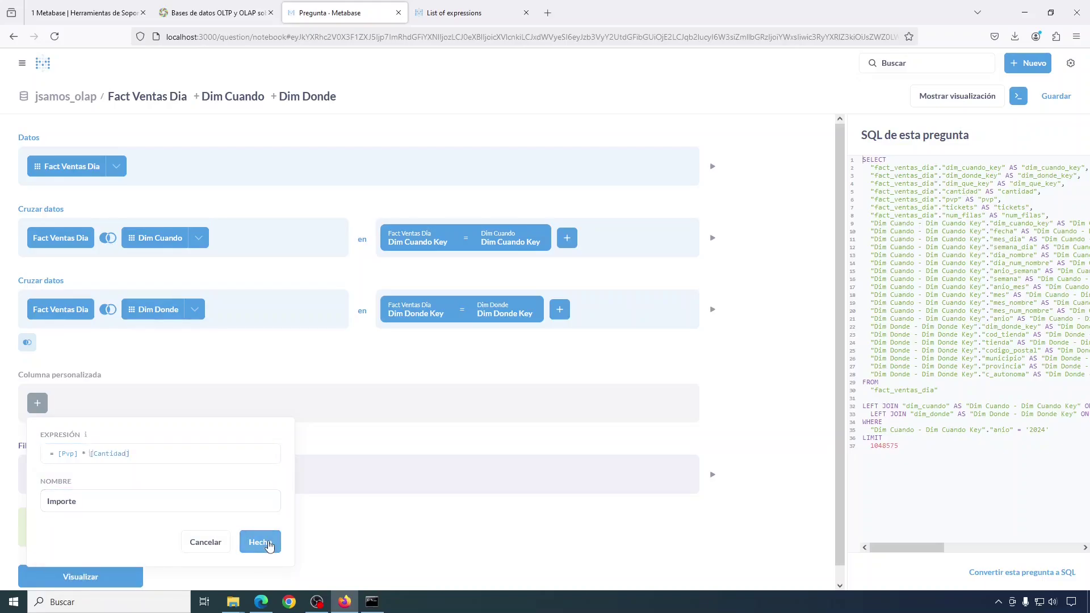
left_click(69, 577)
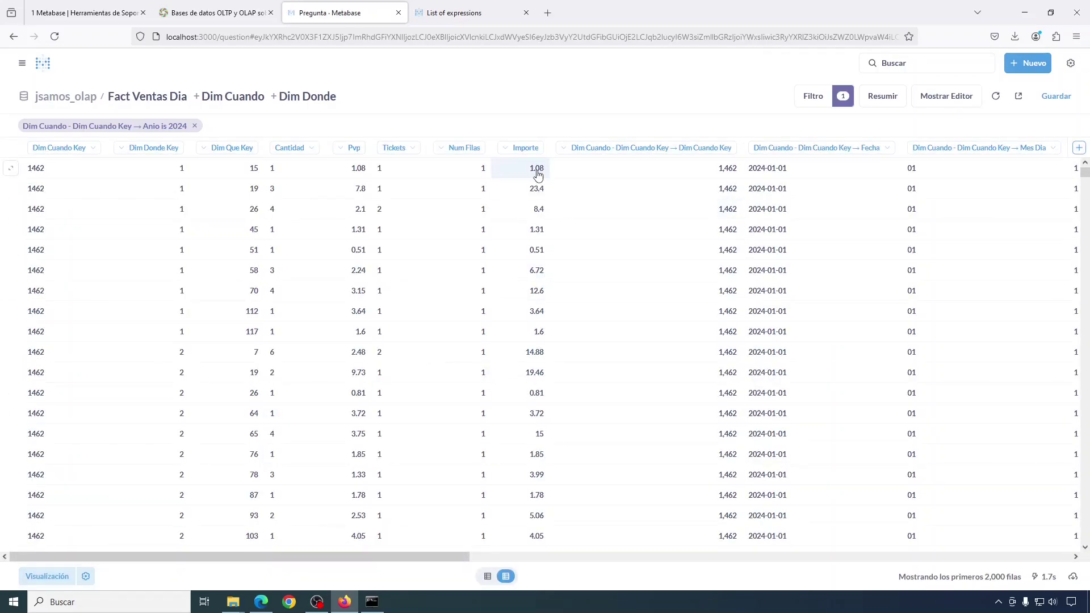
left_click(948, 98)
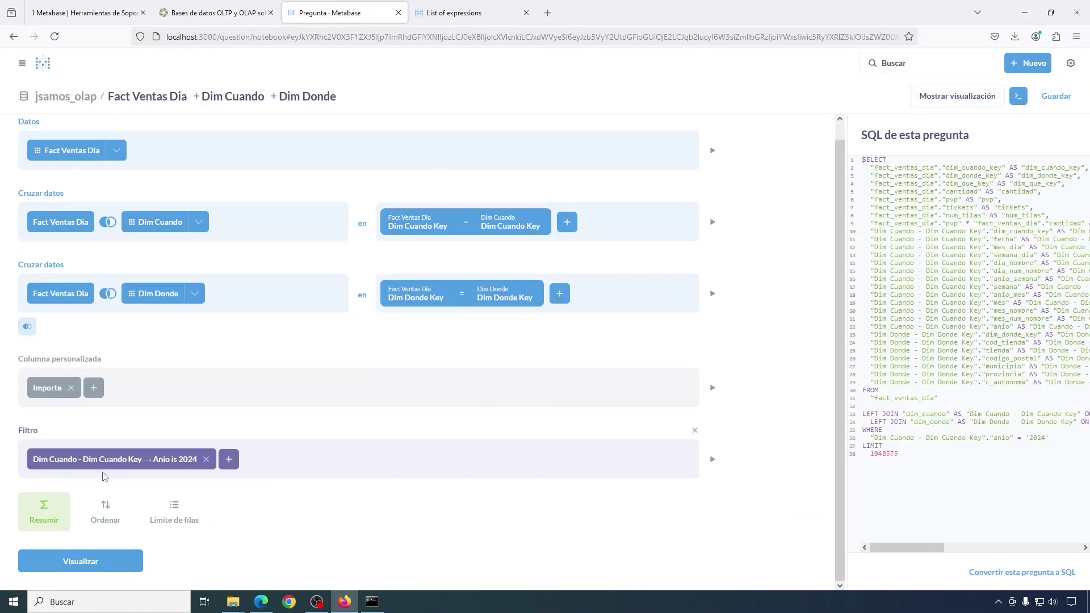
- Summarize the question by the sum of Cantidad and the sum of Importe
left_click(55, 513)
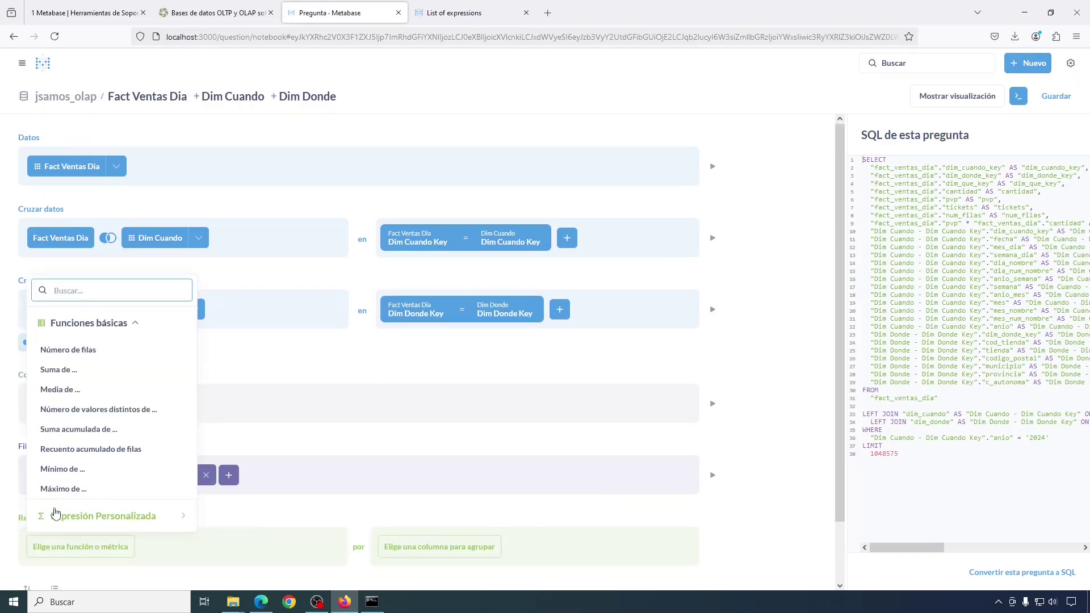
left_click(58, 371)
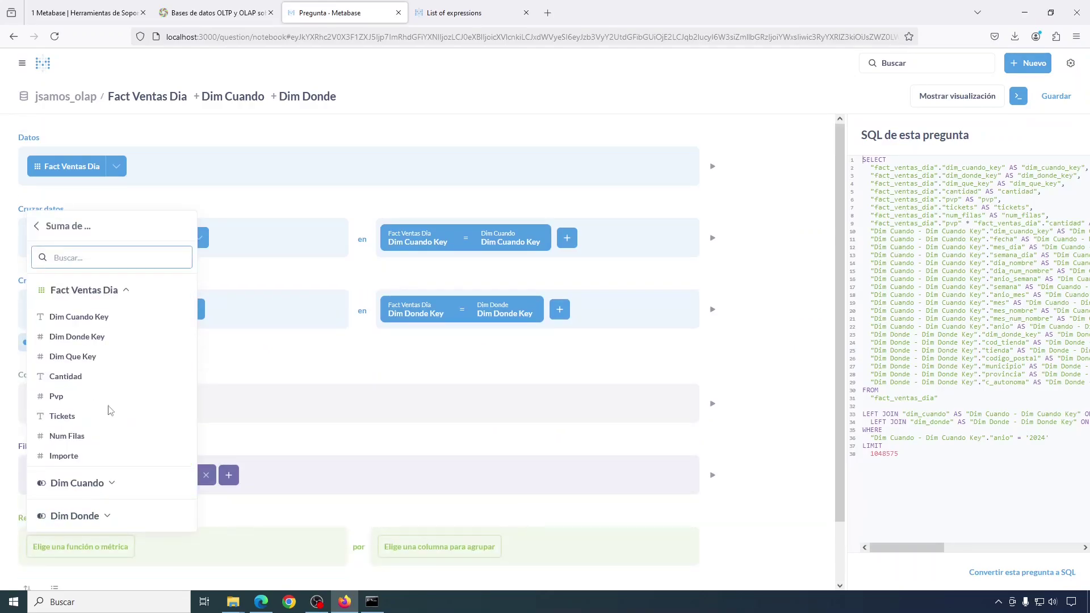
left_click(78, 377)
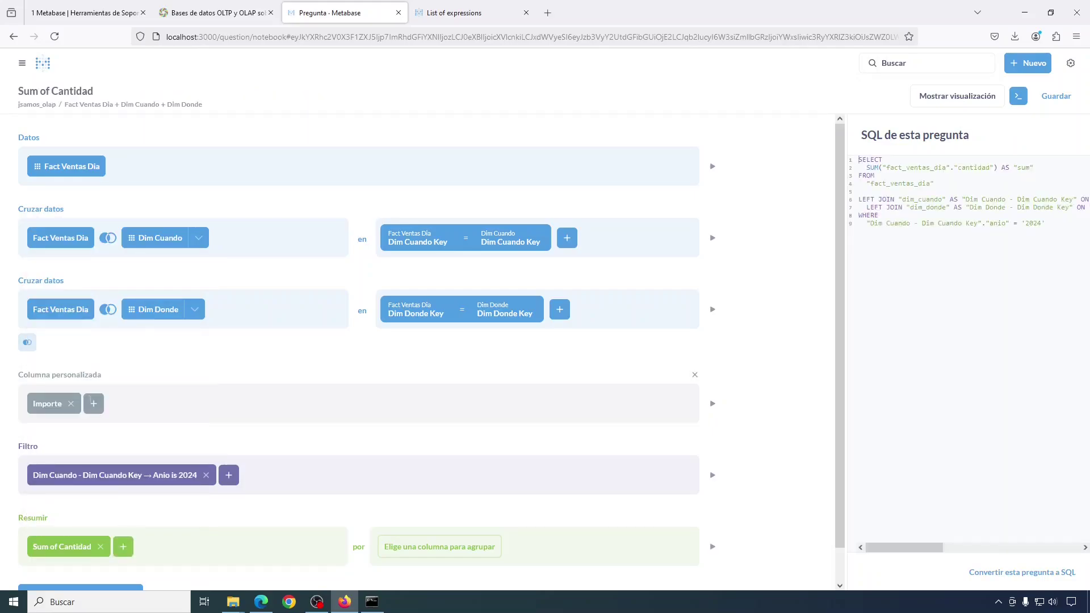
left_click(123, 551)
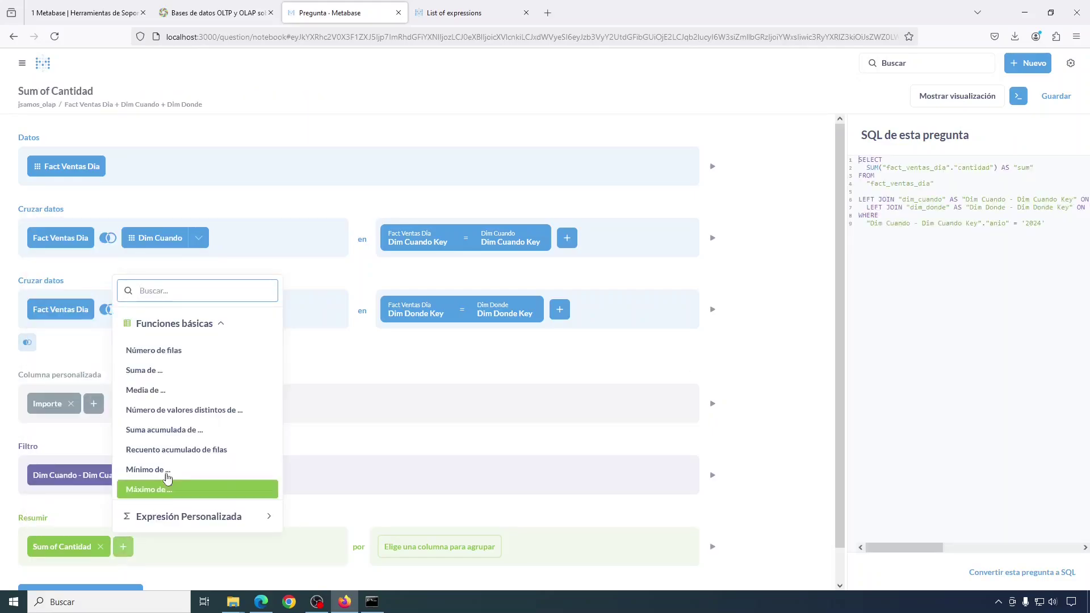
left_click(161, 376)
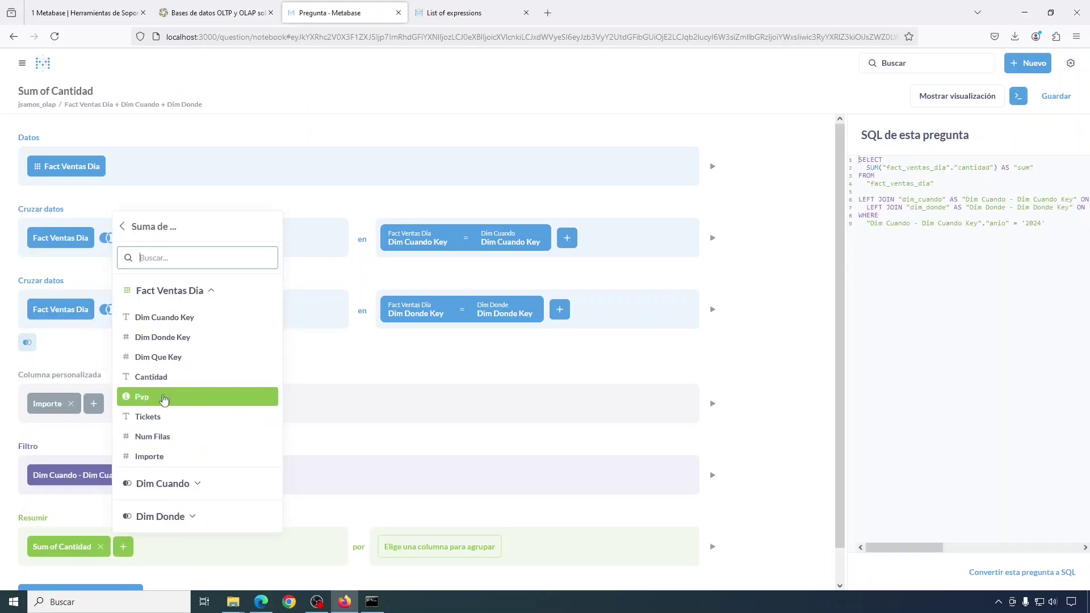
left_click(149, 456)
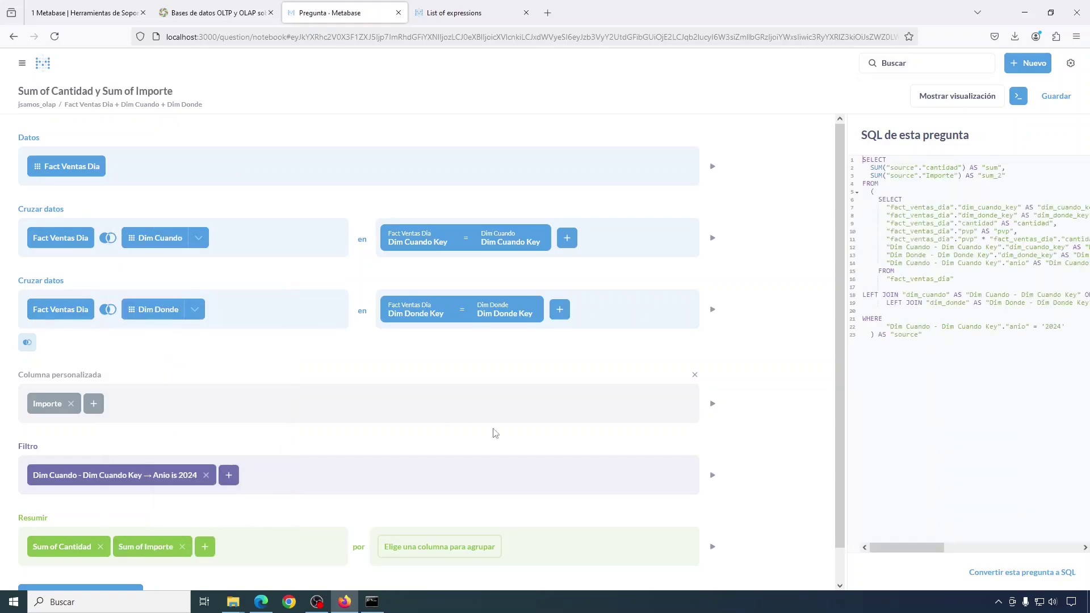
- Group the summary by Mes from Dim Cuando and Provincia from Dim Donde, preview the results, and return to the editor
scroll(488, 454, "down", 2)
left_click(439, 518)
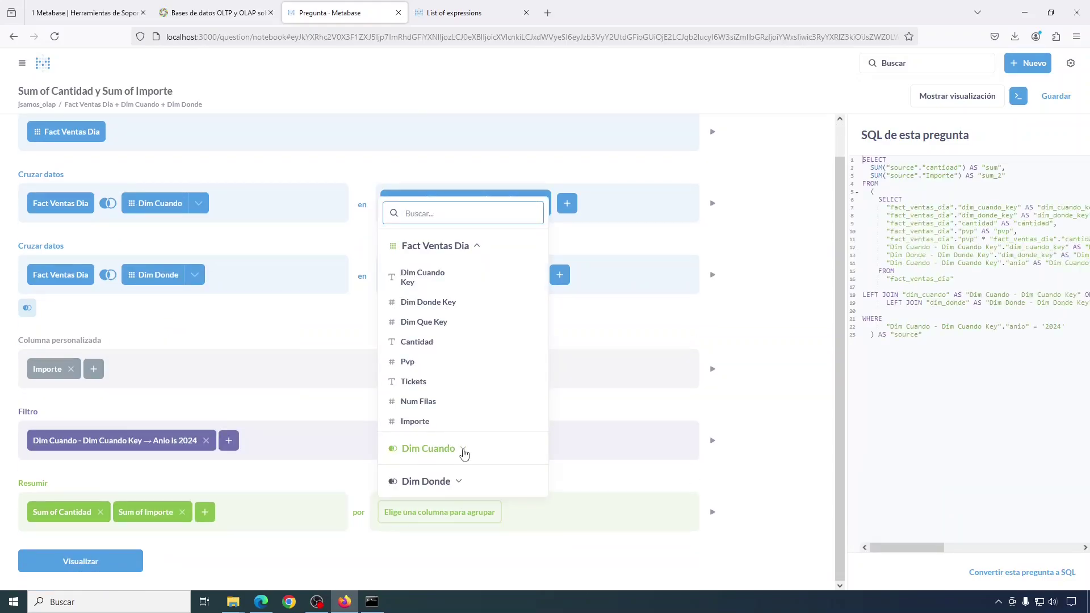
left_click(461, 450)
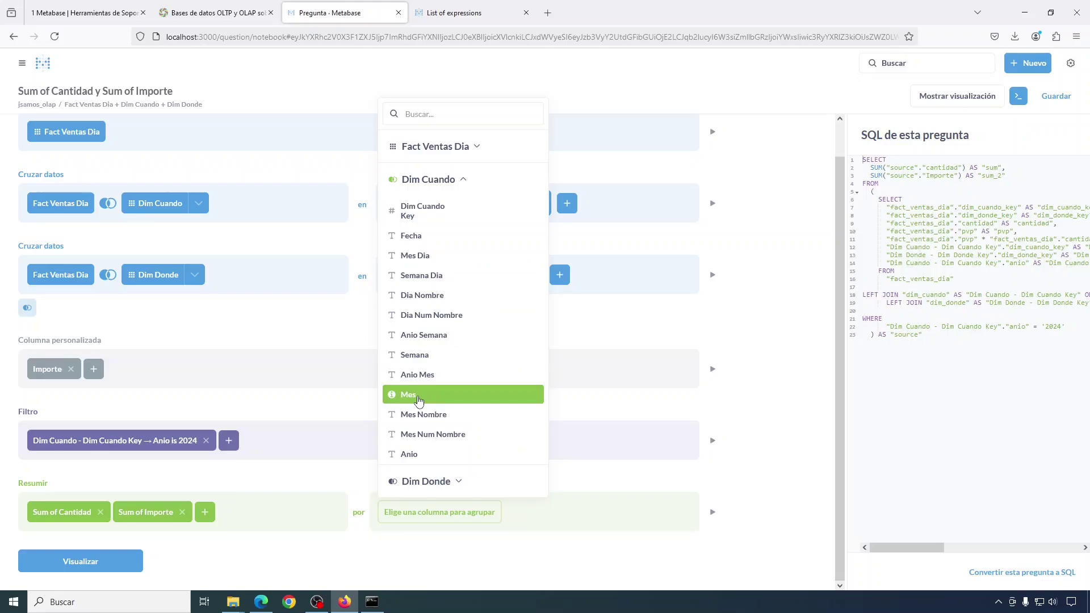
left_click(418, 400)
left_click(551, 512)
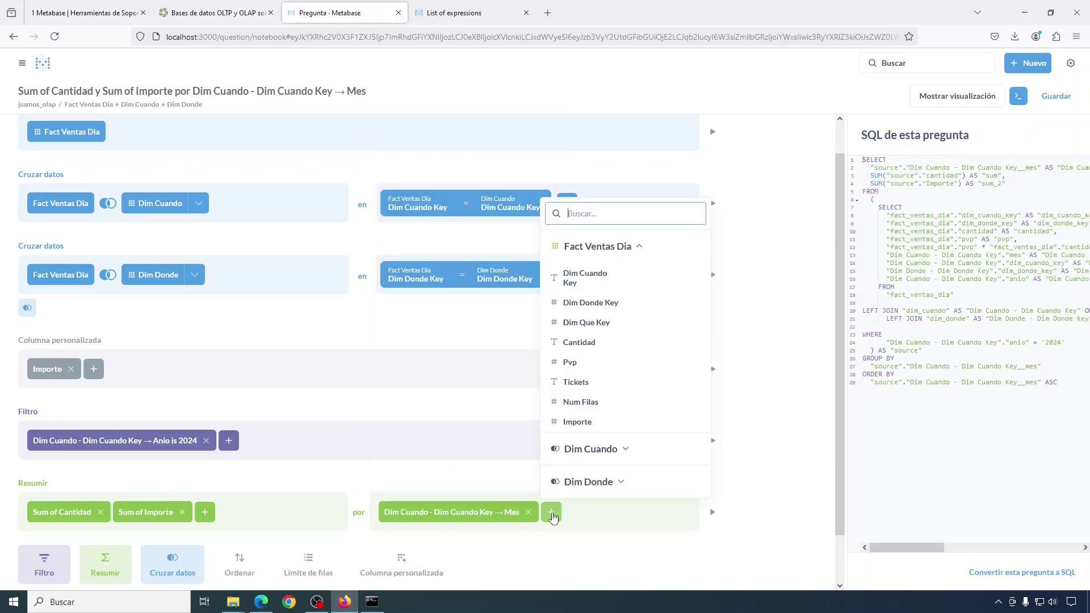
left_click(607, 482)
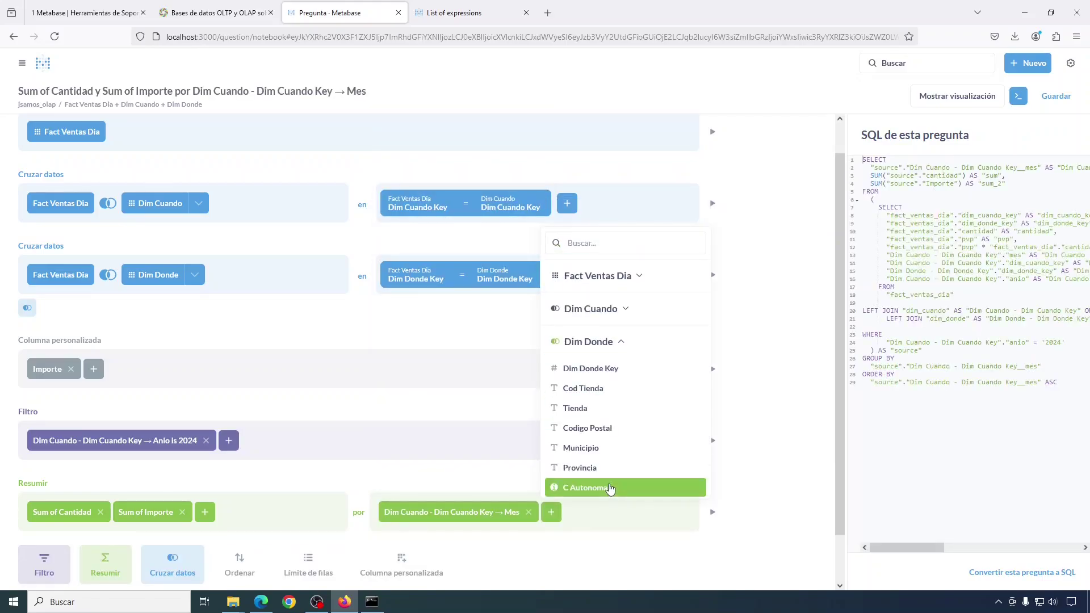
left_click(595, 468)
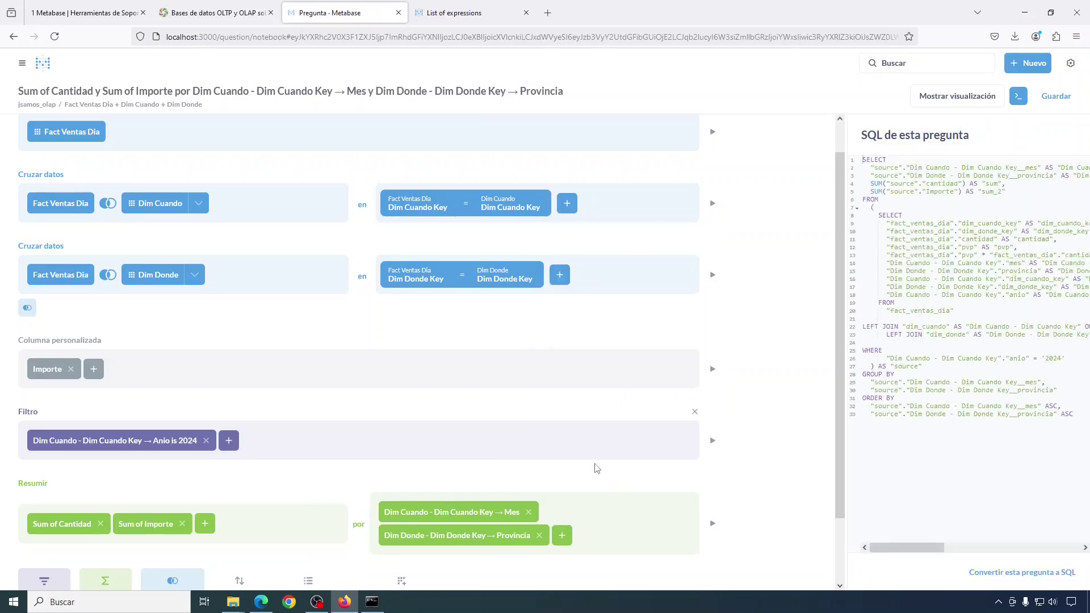
scroll(310, 424, "down", 2)
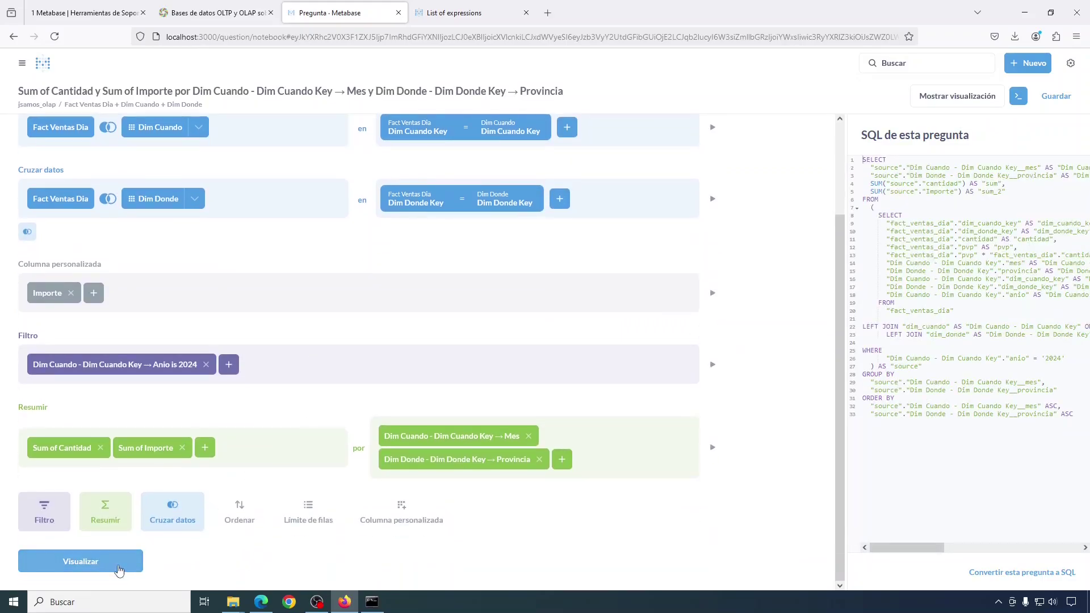
left_click(104, 559)
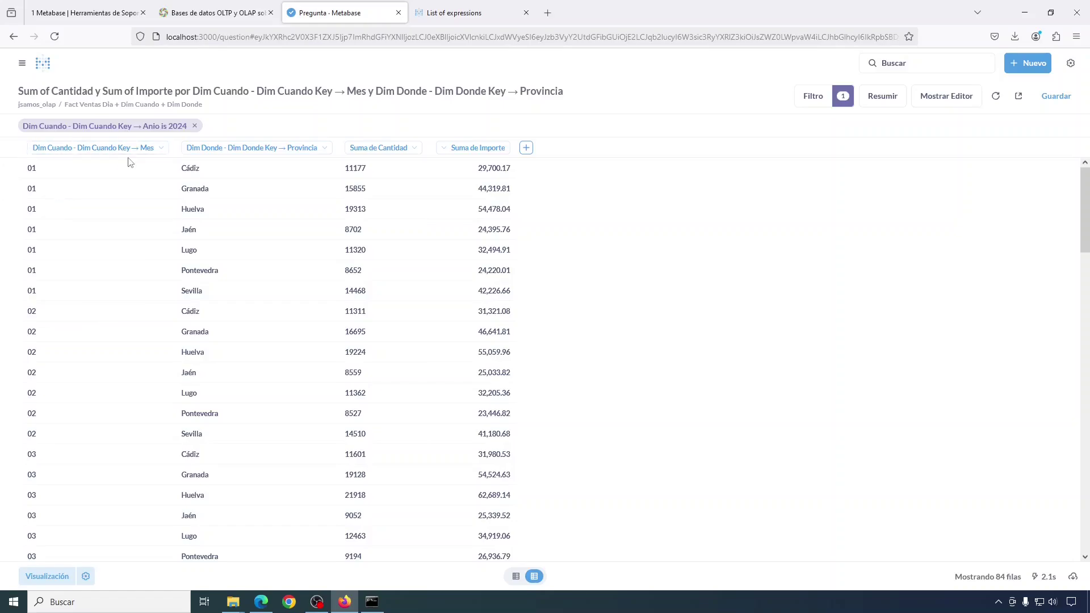
mouse_move(142, 157)
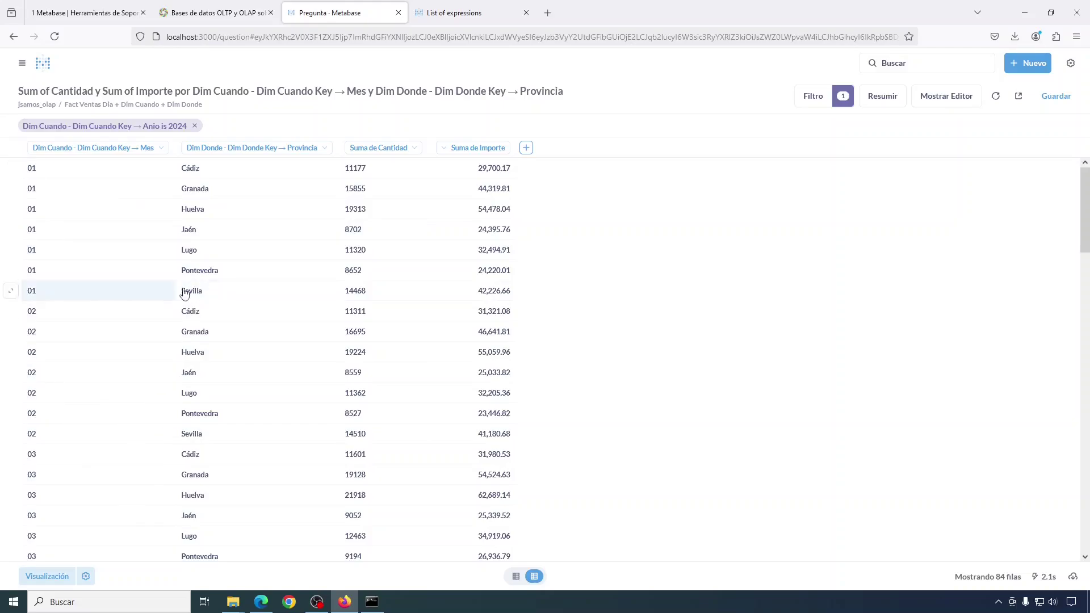
left_click(934, 98)
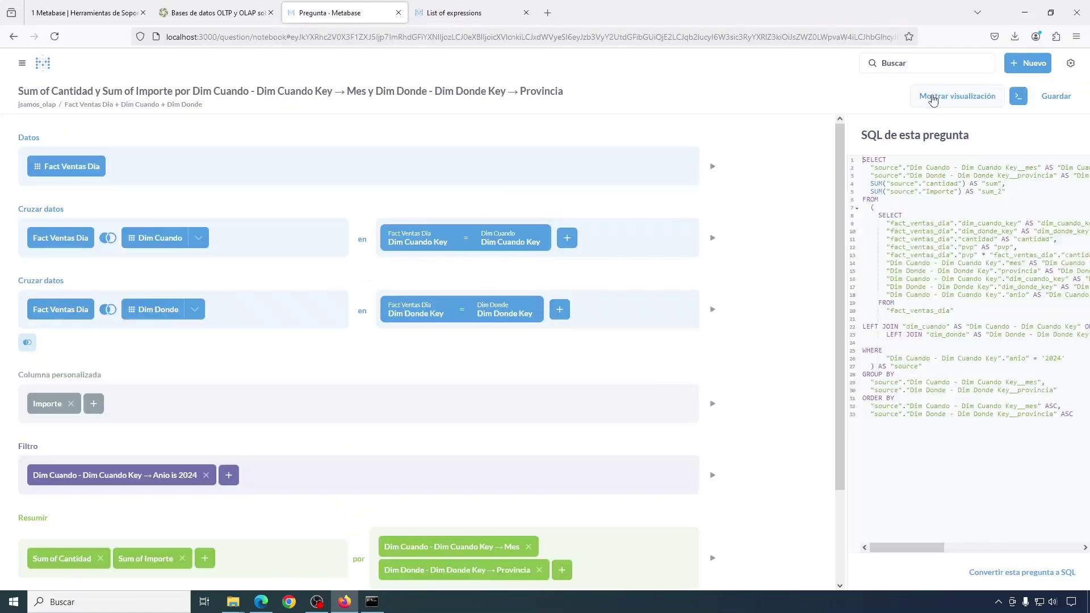
- Replace the Mes grouping with Anio Mes from Dim Cuando, preview the results, and return to the editor
scroll(650, 363, "down", 1)
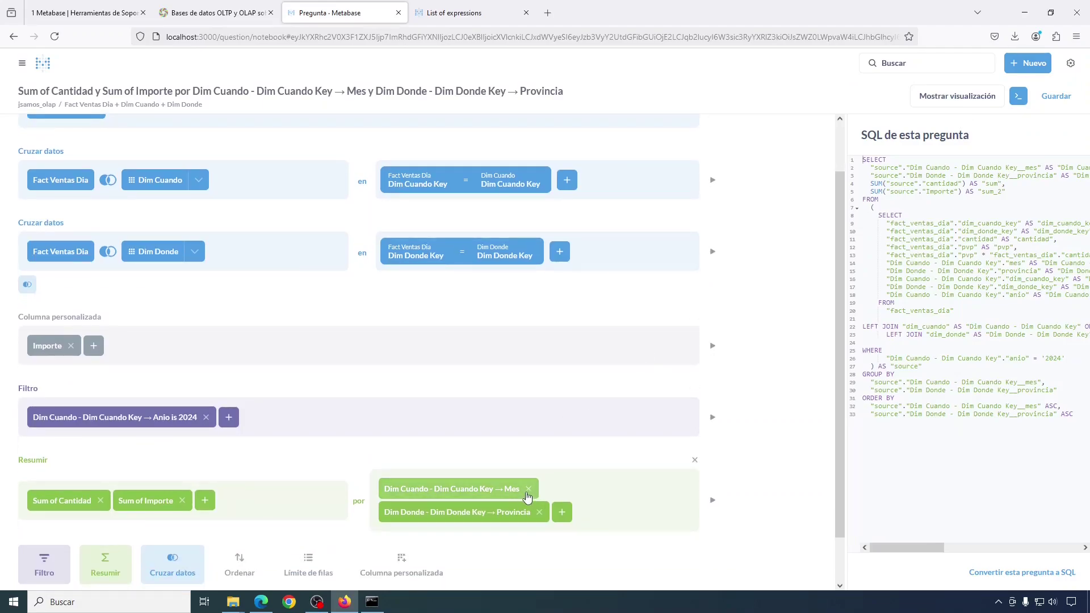
left_click(504, 493)
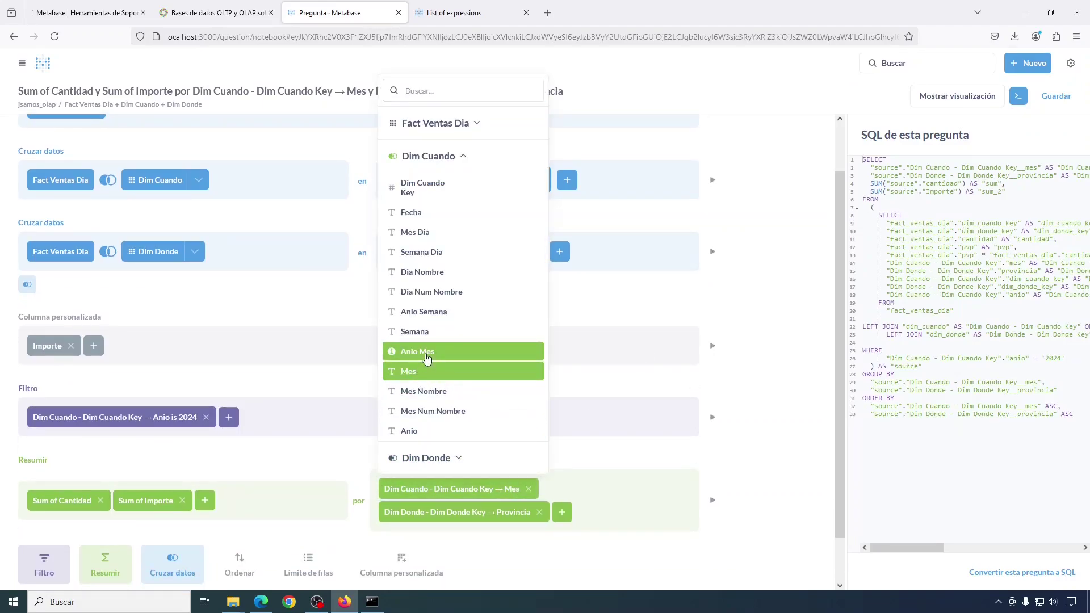
left_click(427, 353)
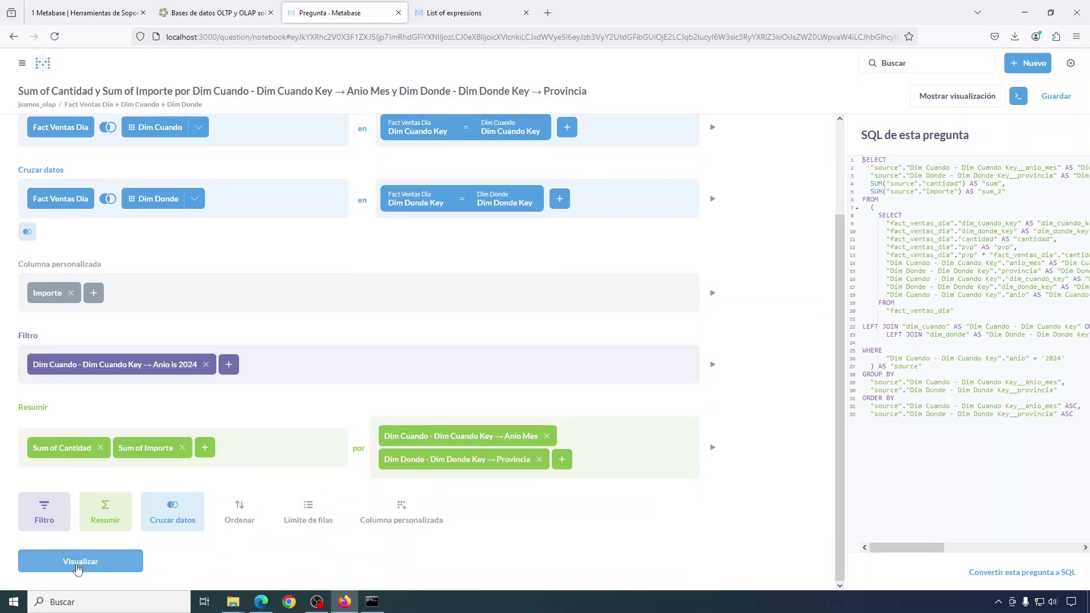
left_click(78, 562)
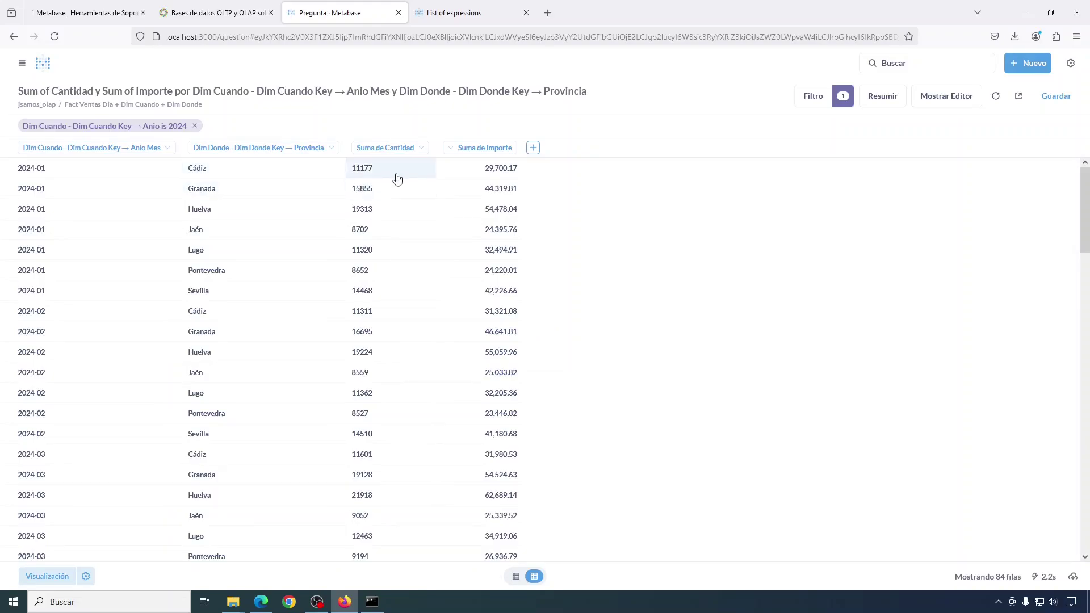
left_click(940, 102)
- Sort the results in ascending order by Anio Mes and by Provincia, and visualize the question
scroll(372, 306, "down", 2)
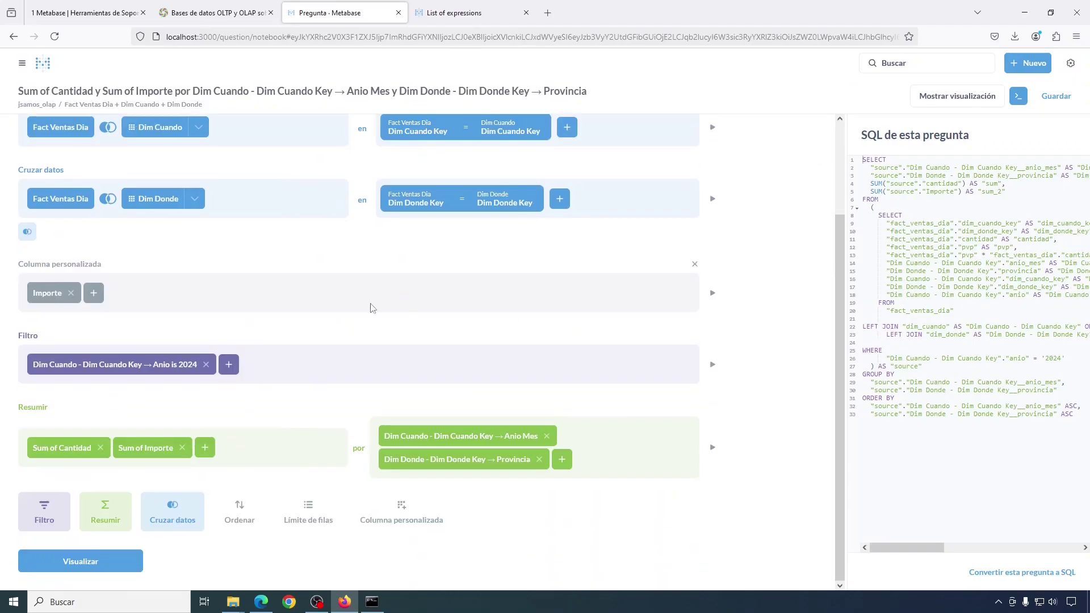
left_click(241, 509)
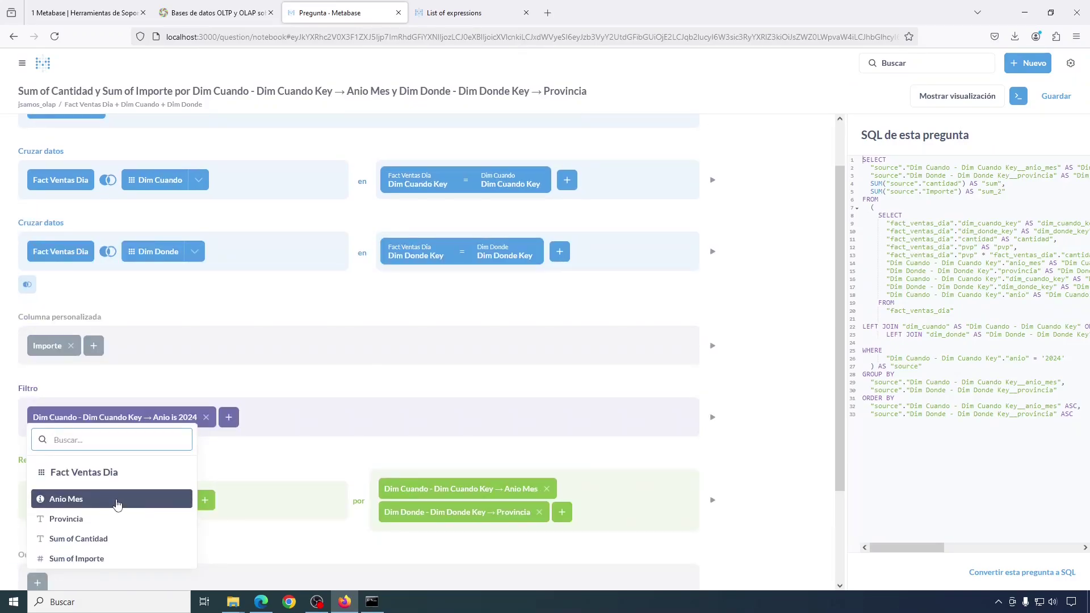
left_click(118, 499)
scroll(281, 525, "down", 2)
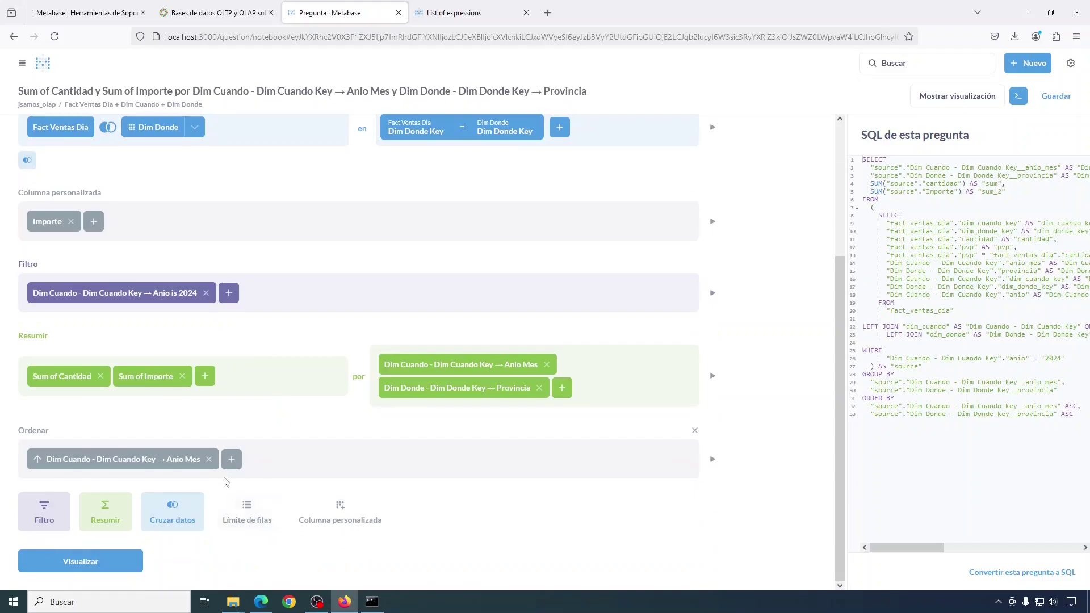
left_click(232, 459)
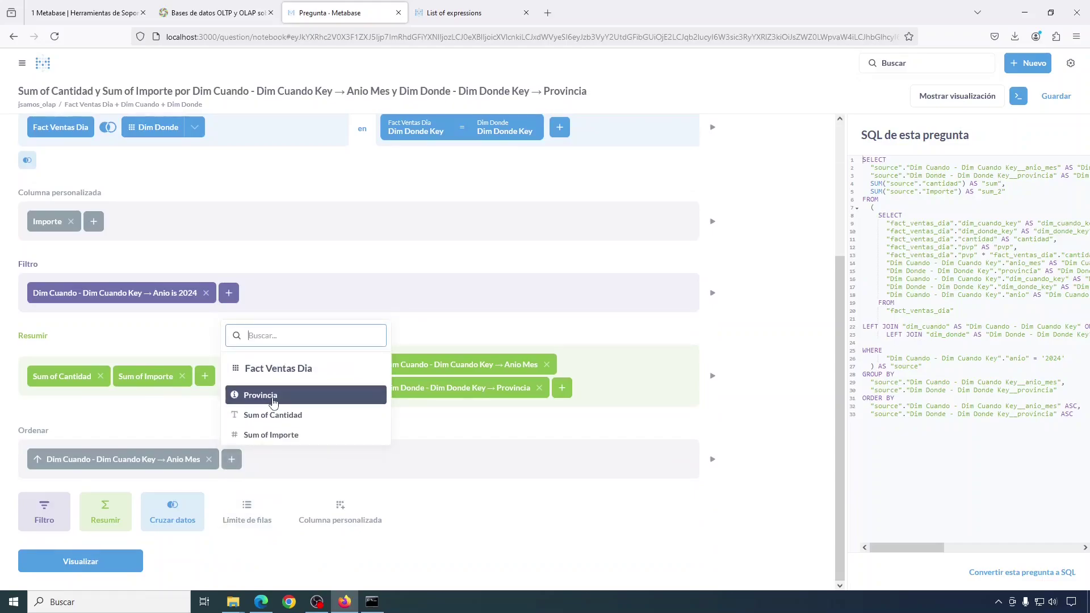
left_click(273, 398)
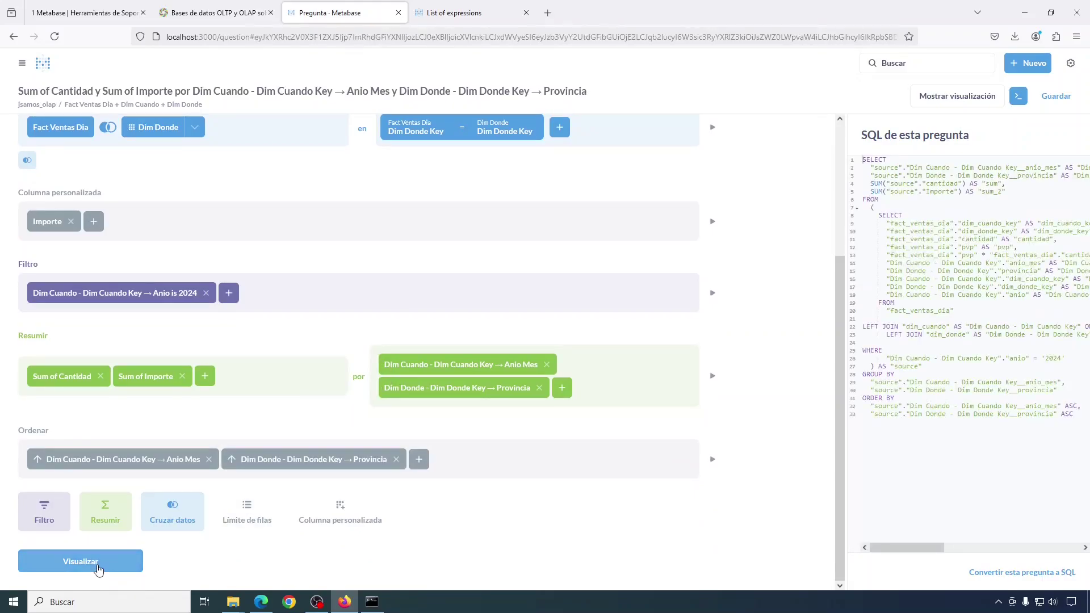
left_click(80, 562)
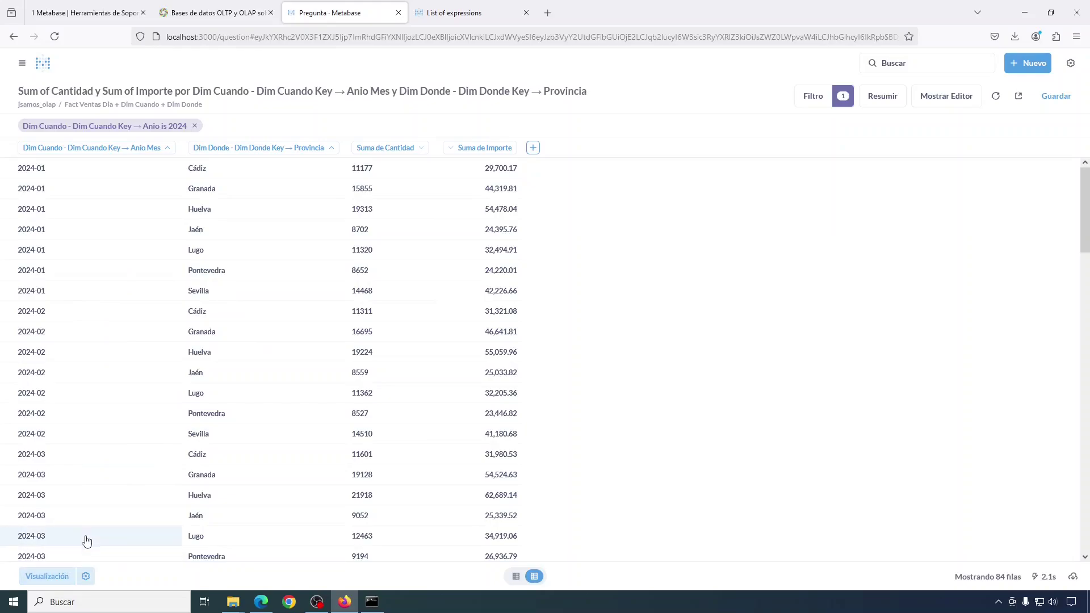
- Show the results as a pivot table (Tabla dinámica) with Provincia moved from the columns to the rows, above Anio Mes
left_click(40, 578)
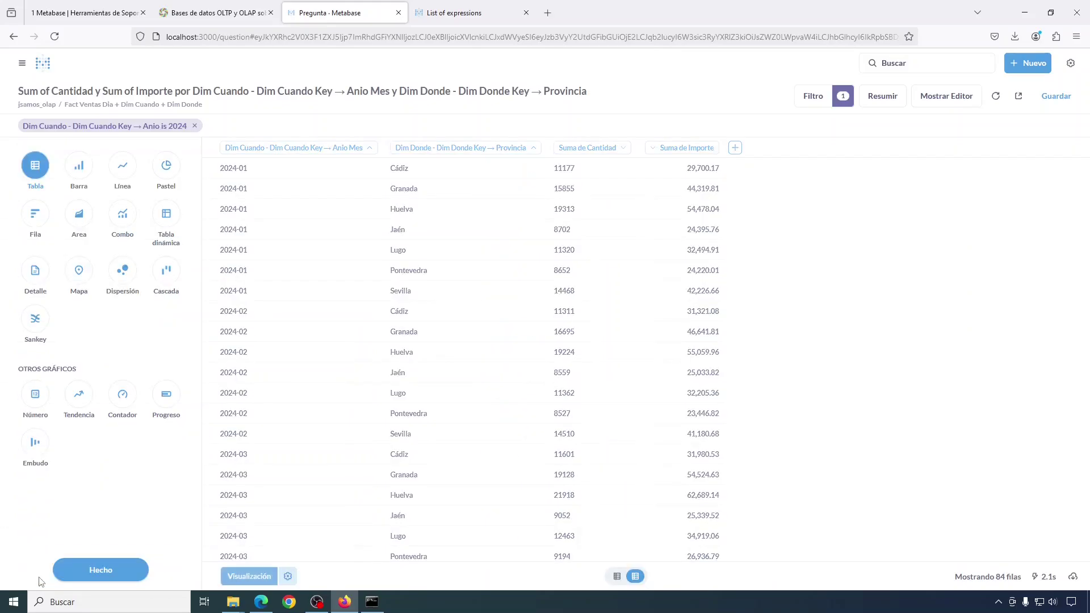
left_click(172, 221)
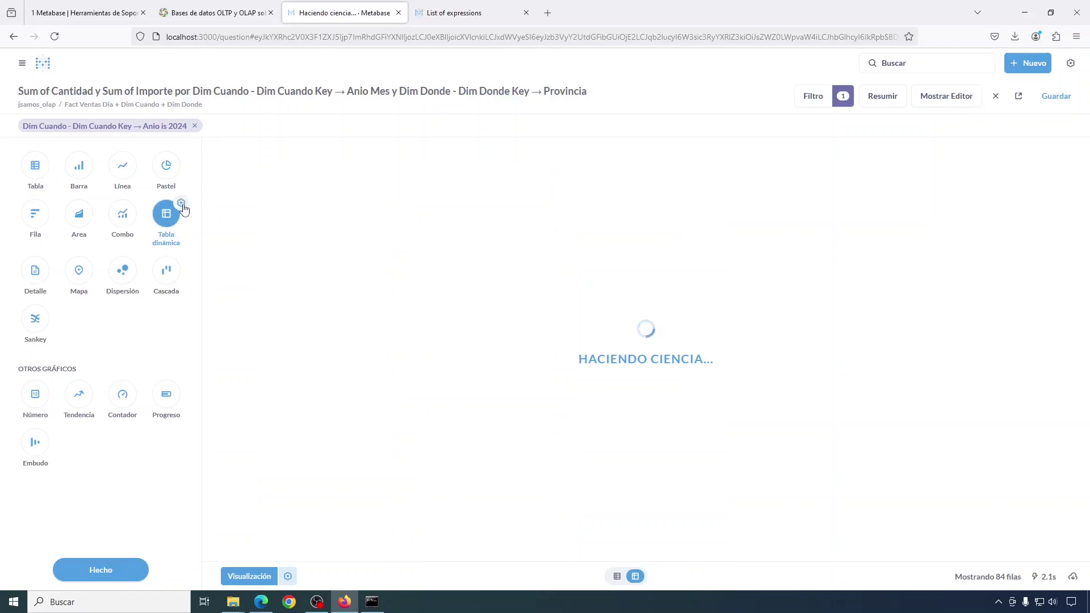
left_click(182, 204)
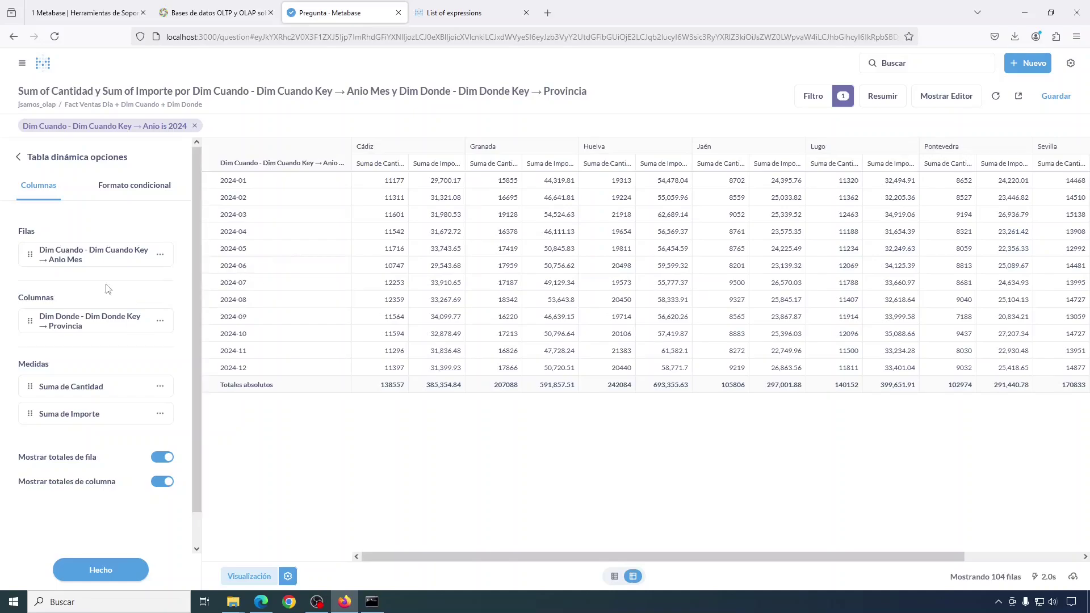
left_click_drag(93, 322, 94, 245)
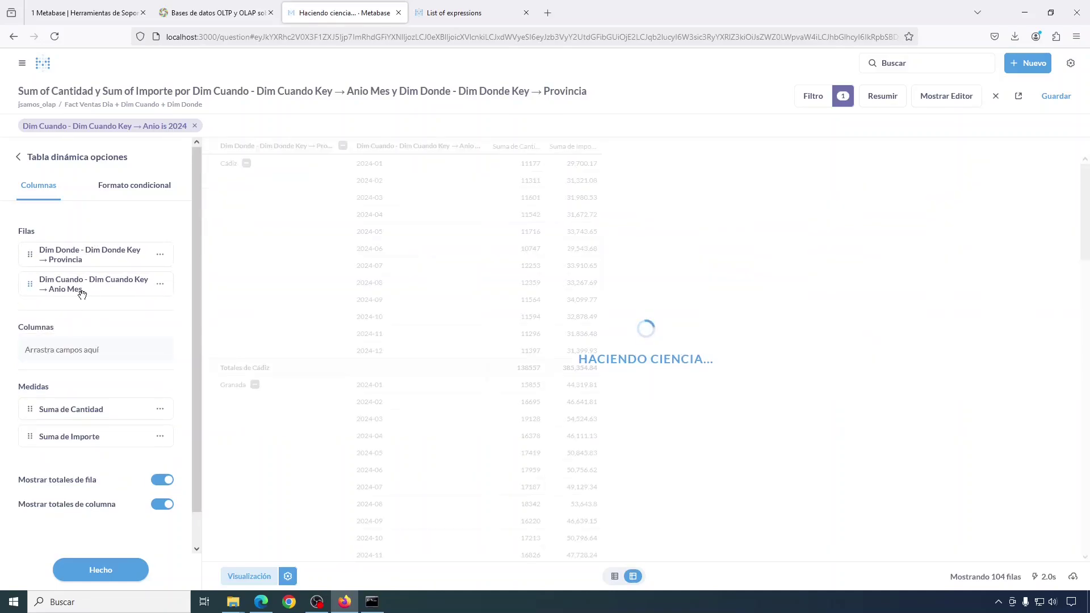
left_click(97, 569)
- Collapse all provinces in the pivot table to their totals and expand only Granada
left_click(141, 146)
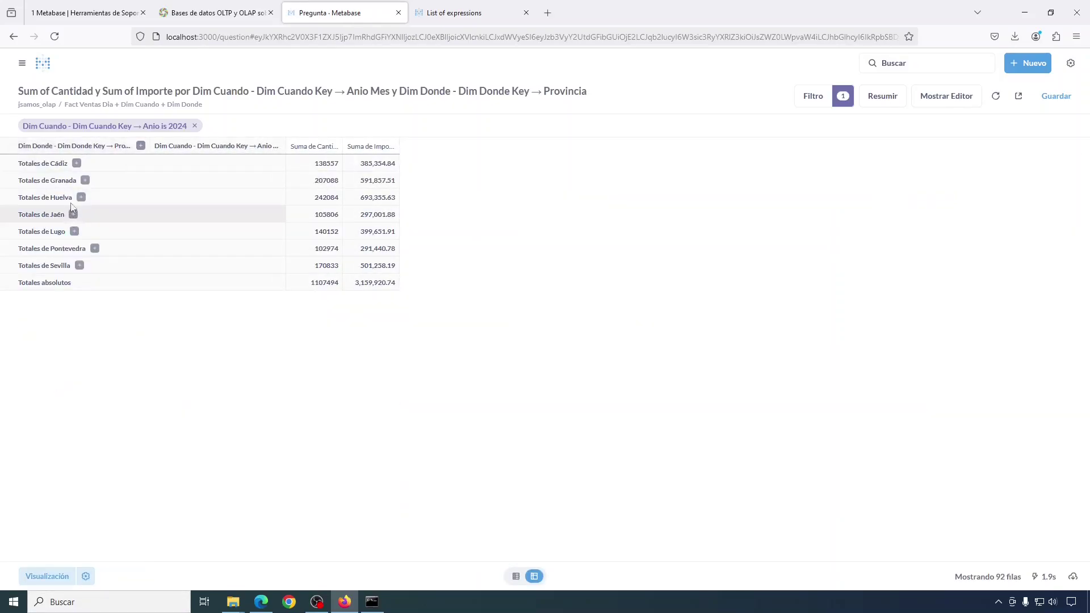
left_click(81, 180)
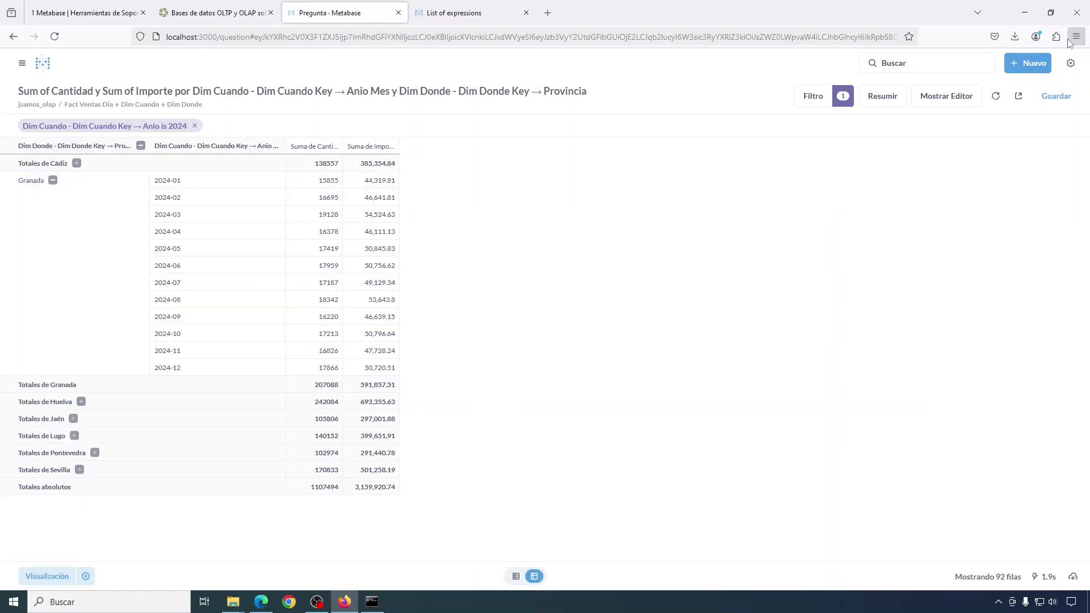
- Start saving the question, replacing the suggested name with the prefix "jsamos-olap-"
left_click(1056, 98)
triple_click(395, 250)
key("BackSpace")
type("jsamos-olap-")
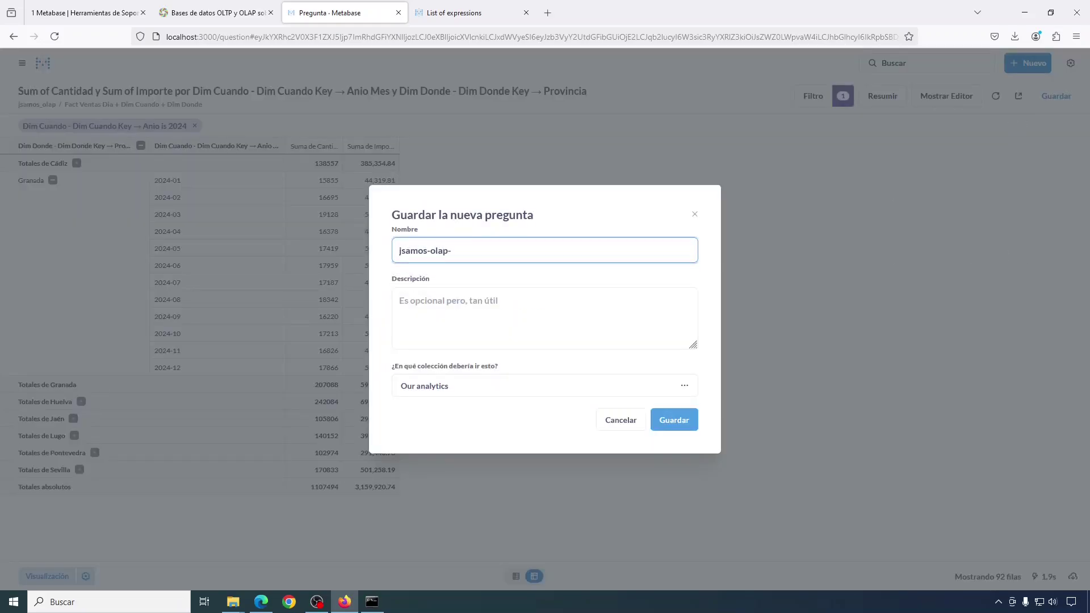
- Copy the example report's title "Ventas por mes y provincia durante 2024" from the course page
left_click(85, 13)
left_click_drag(241, 370, 540, 372)
key("ctrl+c")
right_click(454, 375)
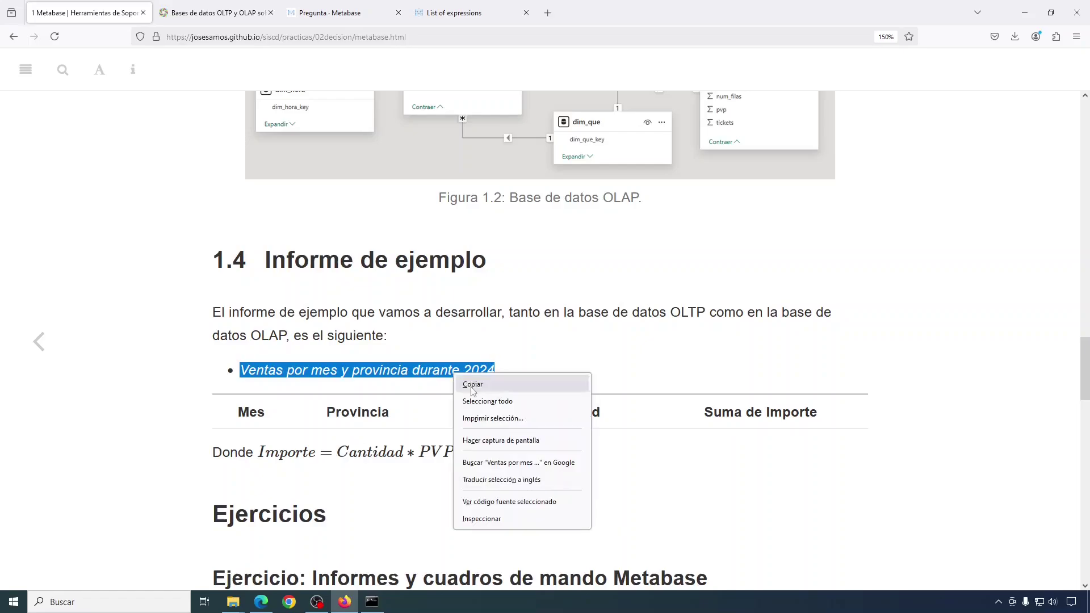
left_click(473, 385)
- Append the copied report title to the question's name in Metabase, save it, and decline adding it to a dashboard
left_click(323, 13)
key("ctrl+v")
left_click(670, 421)
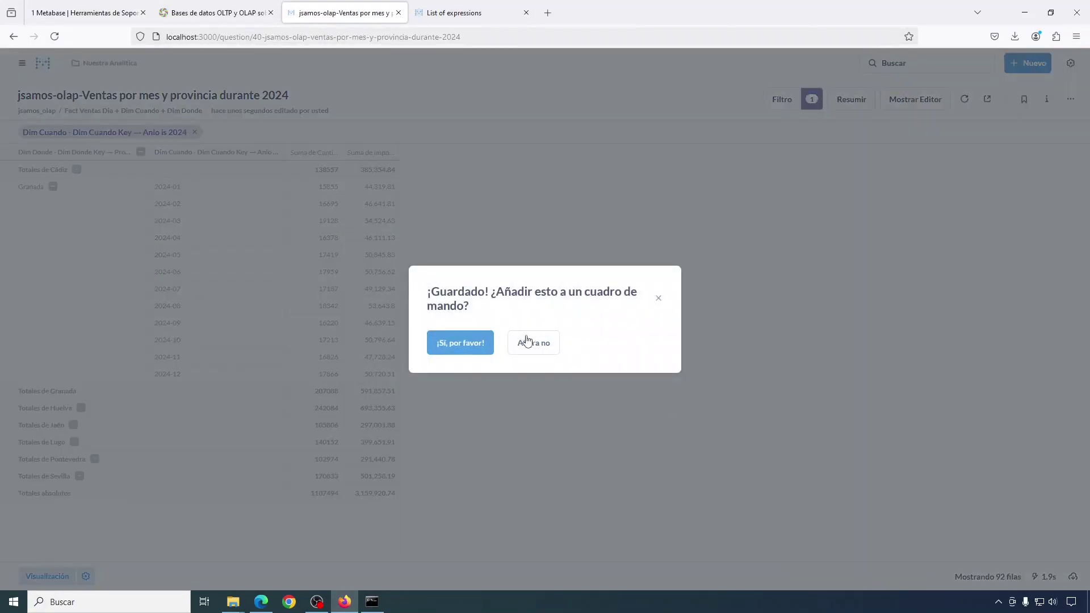
left_click(527, 341)
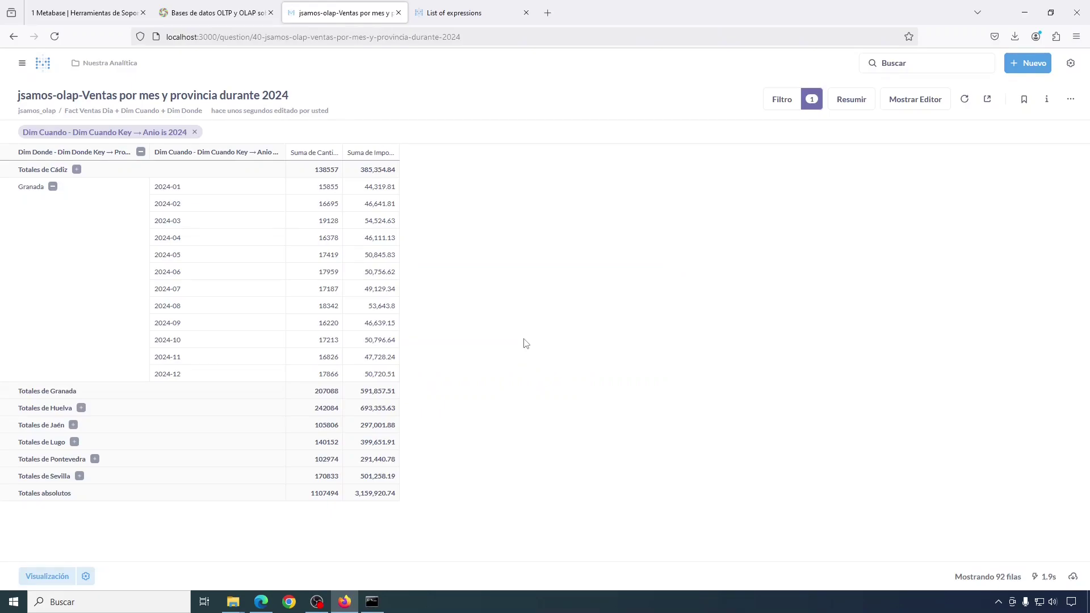
- Create a new dashboard named "jsamos" in the Our analytics collection
left_click(42, 63)
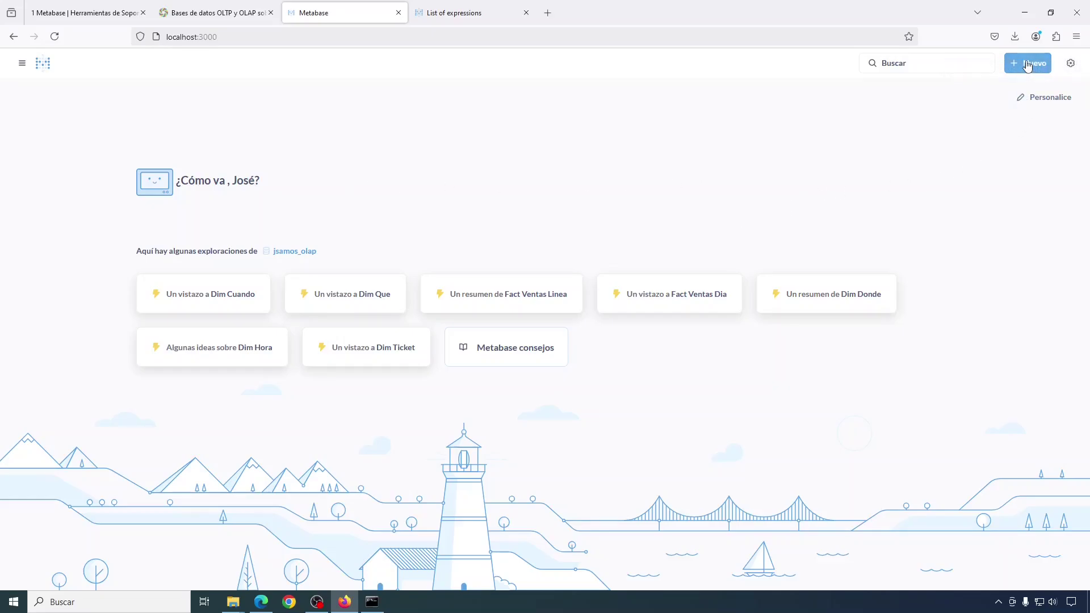
left_click(1028, 63)
left_click(1000, 140)
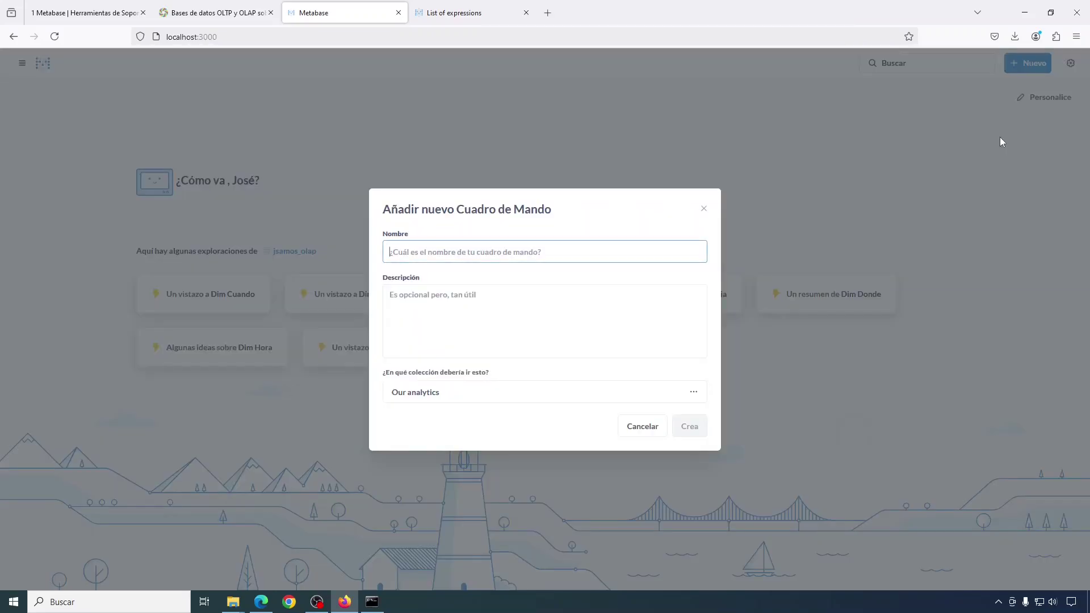
type("jsamos")
key("Return")
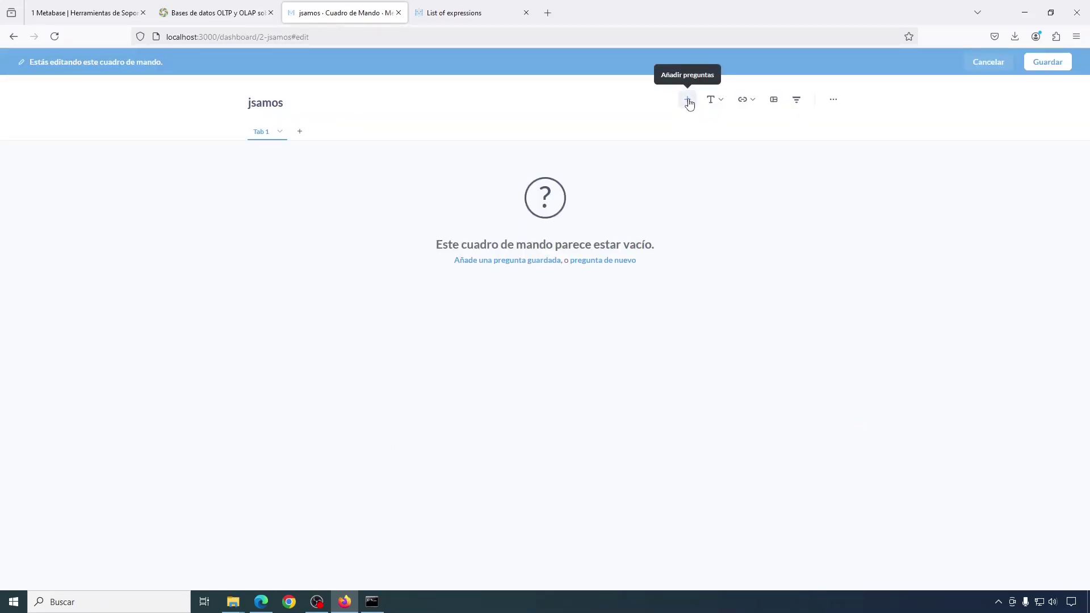
- Add the saved question "jsamos-olap-Ventas por mes y provincia durante 2024" to the dashboard and save it
left_click(689, 103)
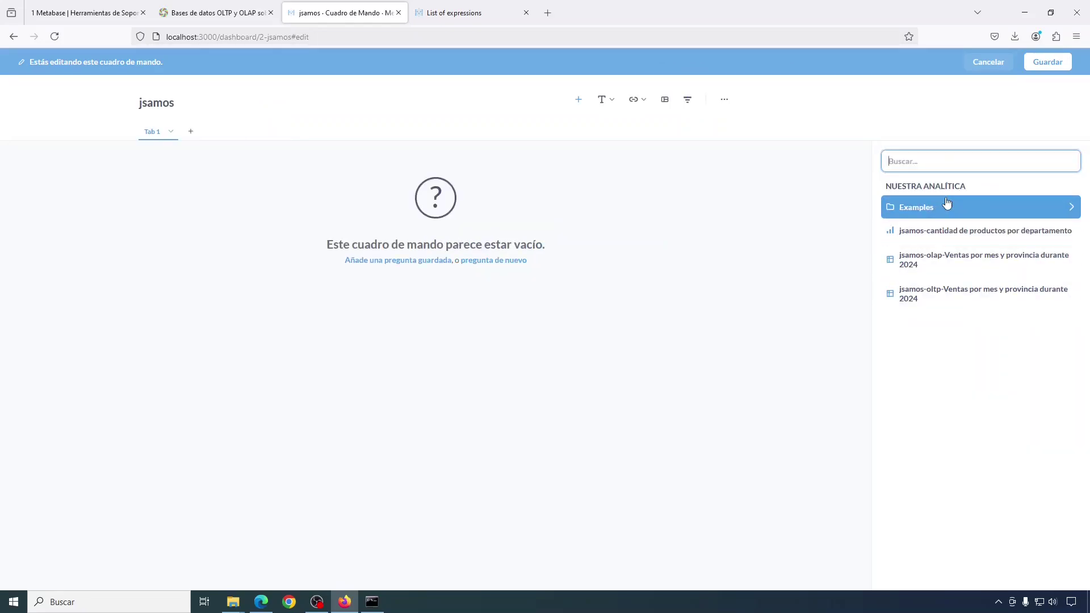
left_click(947, 262)
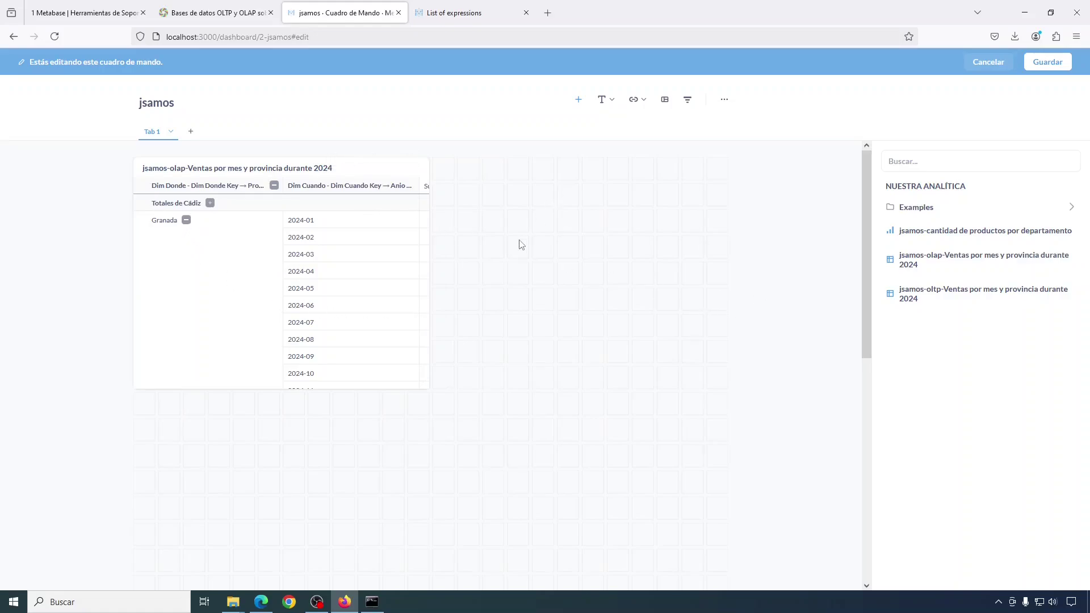
left_click(1049, 62)
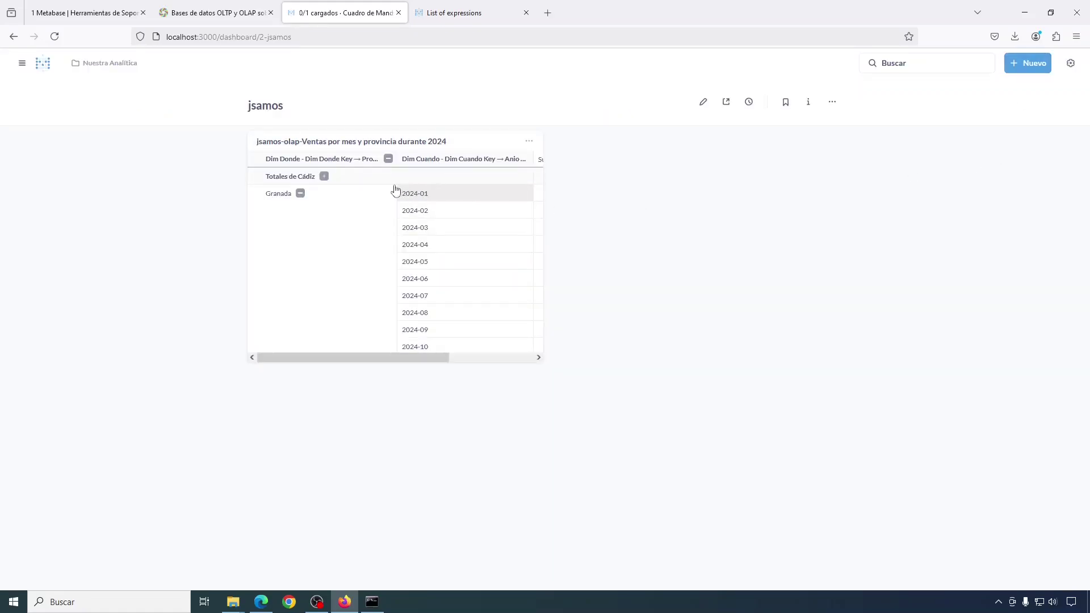
- Collapse all provinces in the pivot table card, widen the card to fit every column, and save the dashboard
left_click(389, 160)
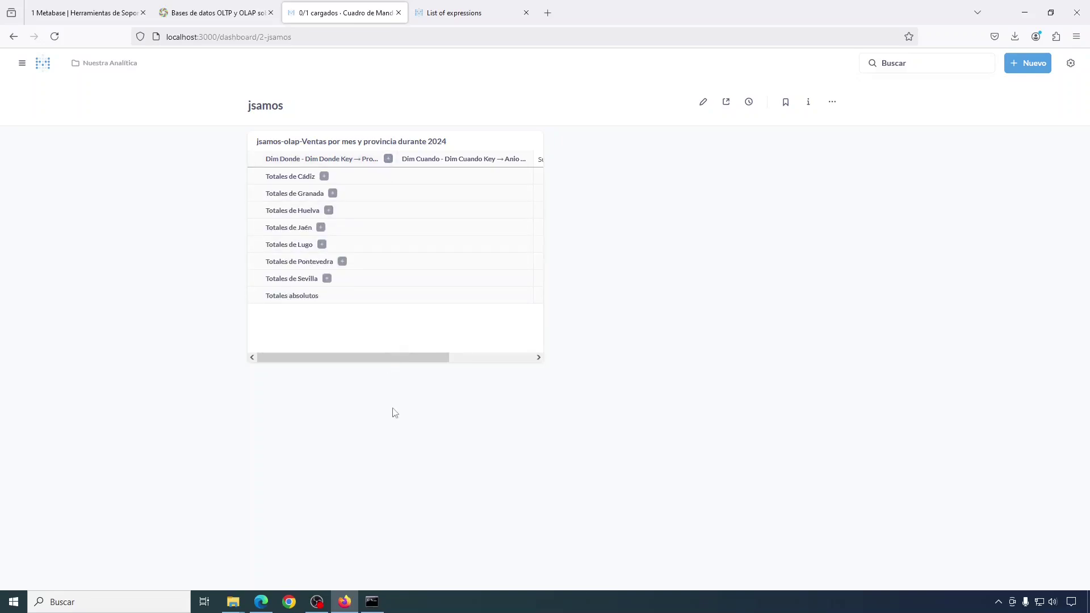
left_click_drag(389, 365, 427, 366)
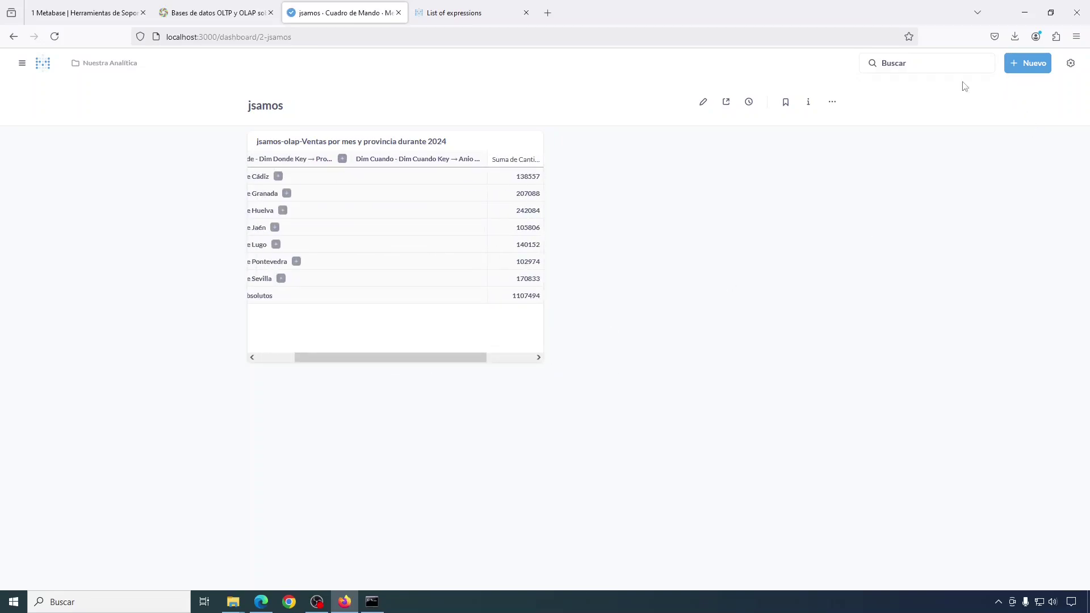
left_click(704, 103)
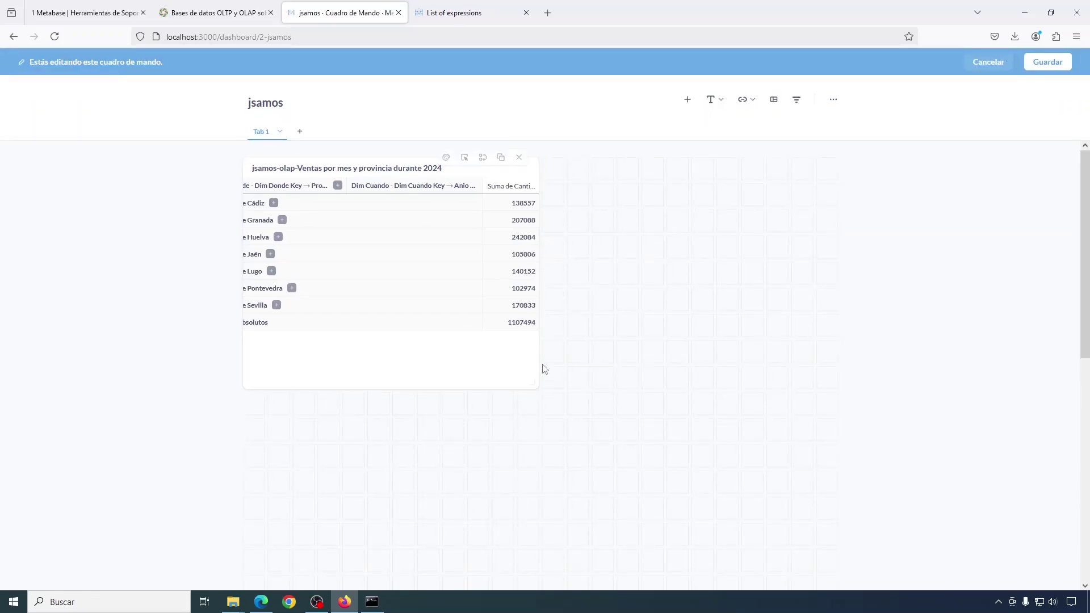
left_click_drag(534, 386, 656, 359)
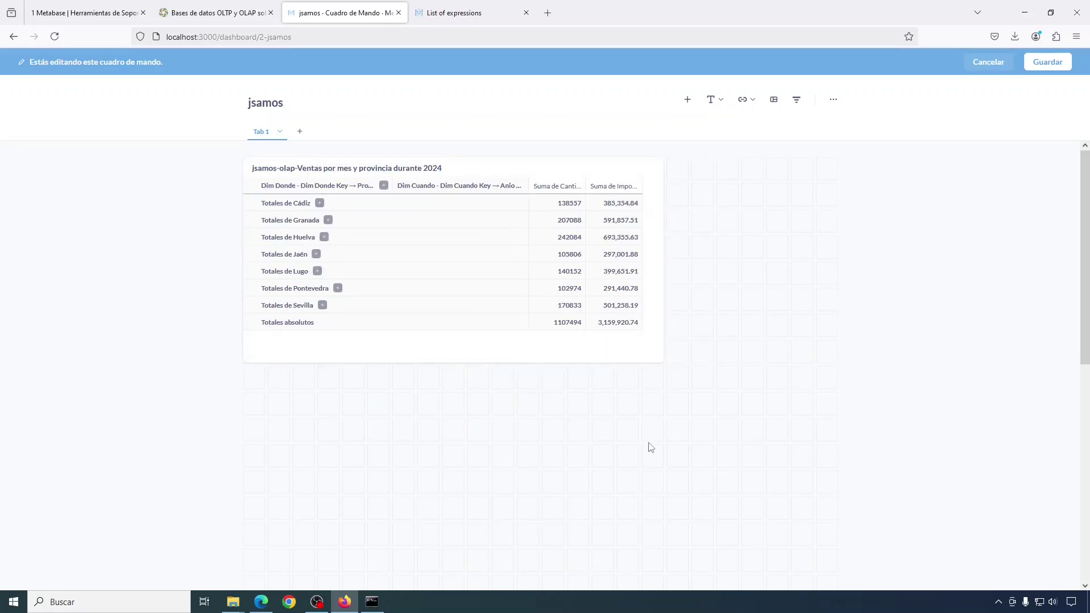
left_click(1034, 63)
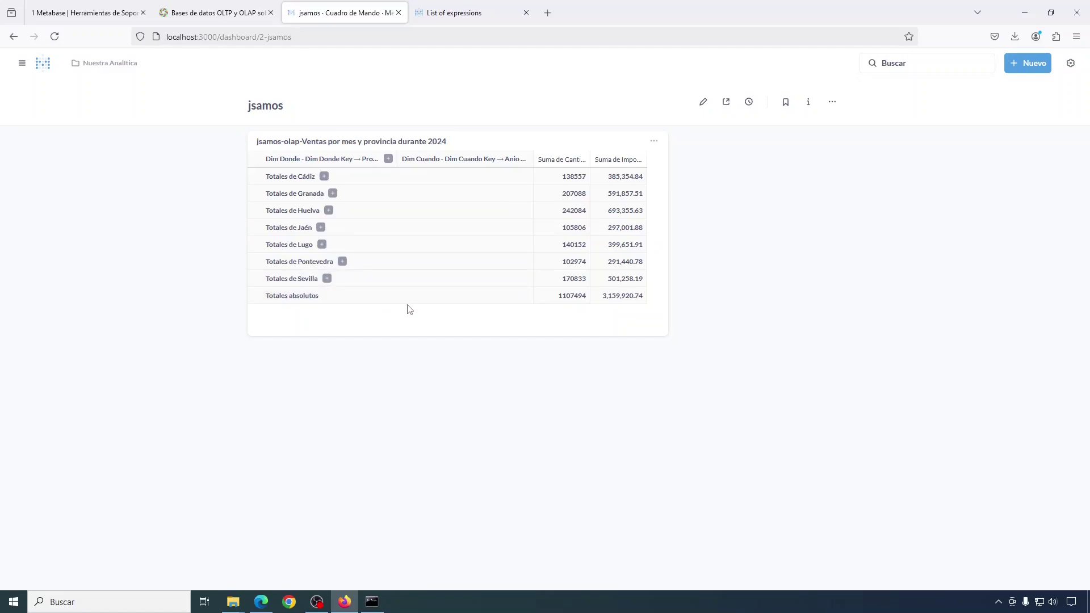
- Open the question "jsamos-olap-Ventas por mes y provincia durante 2024" from Nuestra Analítica and change its visualization to Pastel
left_click(22, 65)
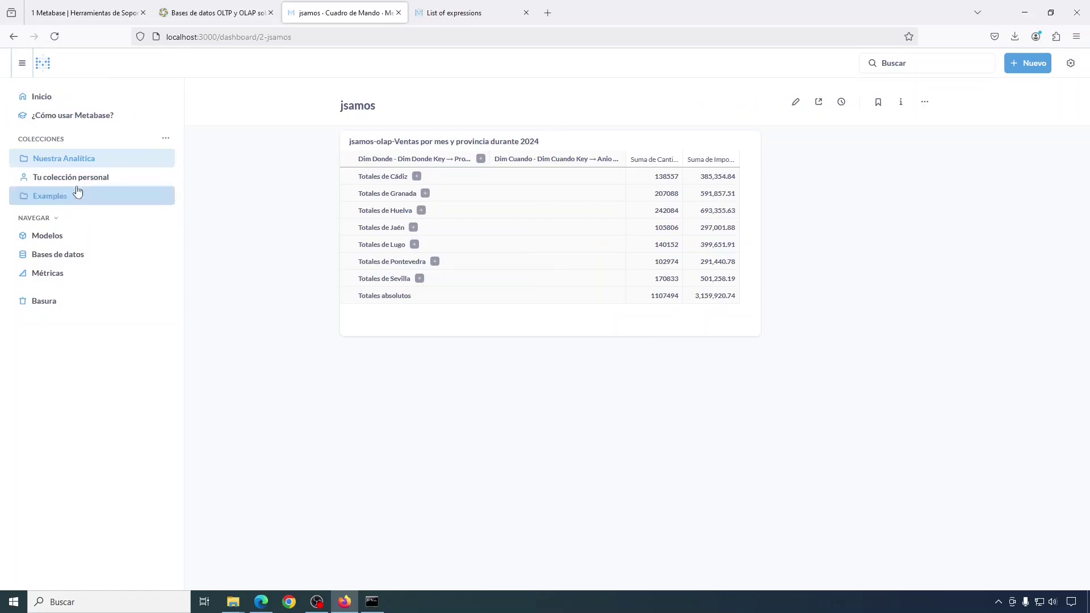
left_click(64, 164)
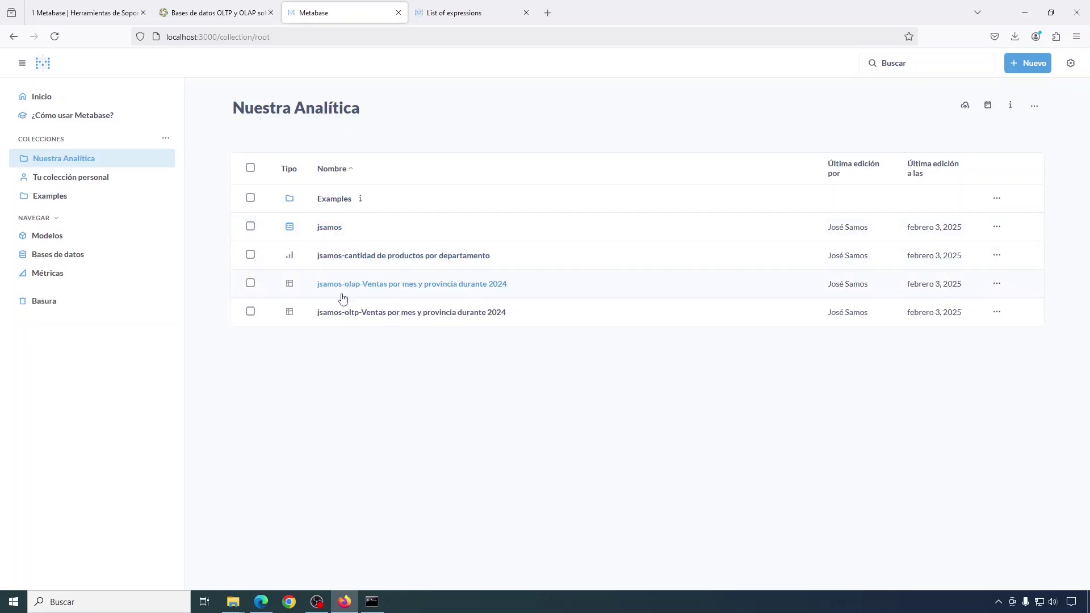
left_click(369, 289)
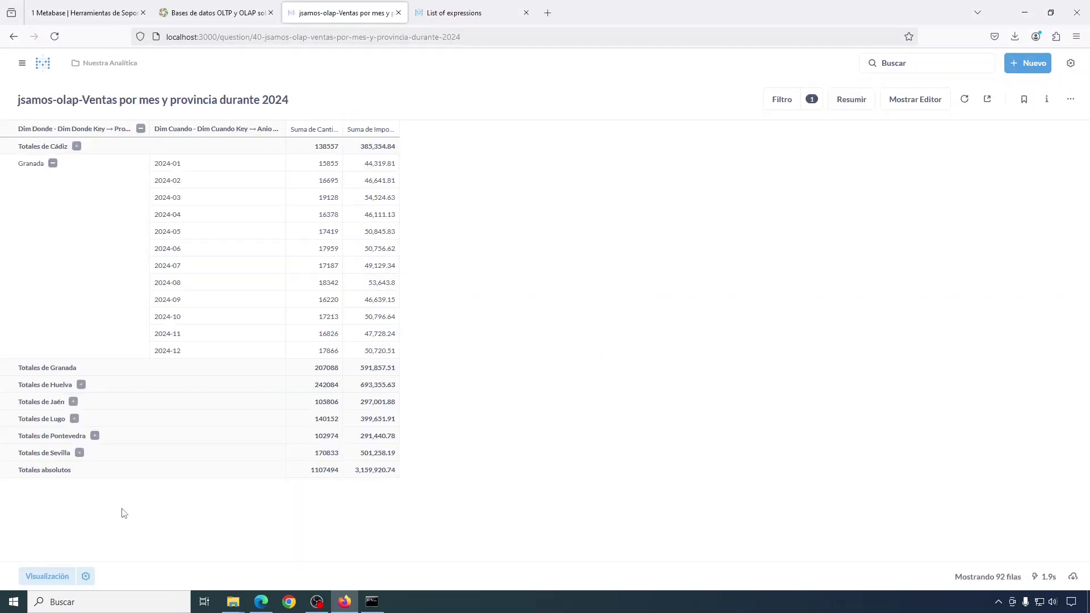
left_click(43, 579)
left_click(42, 579)
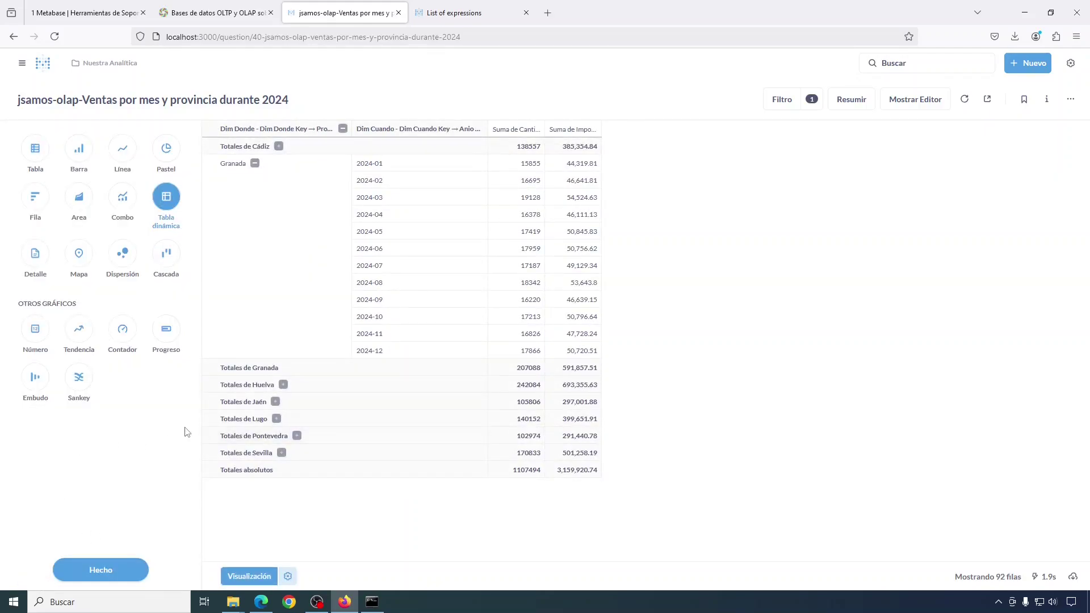
left_click(167, 149)
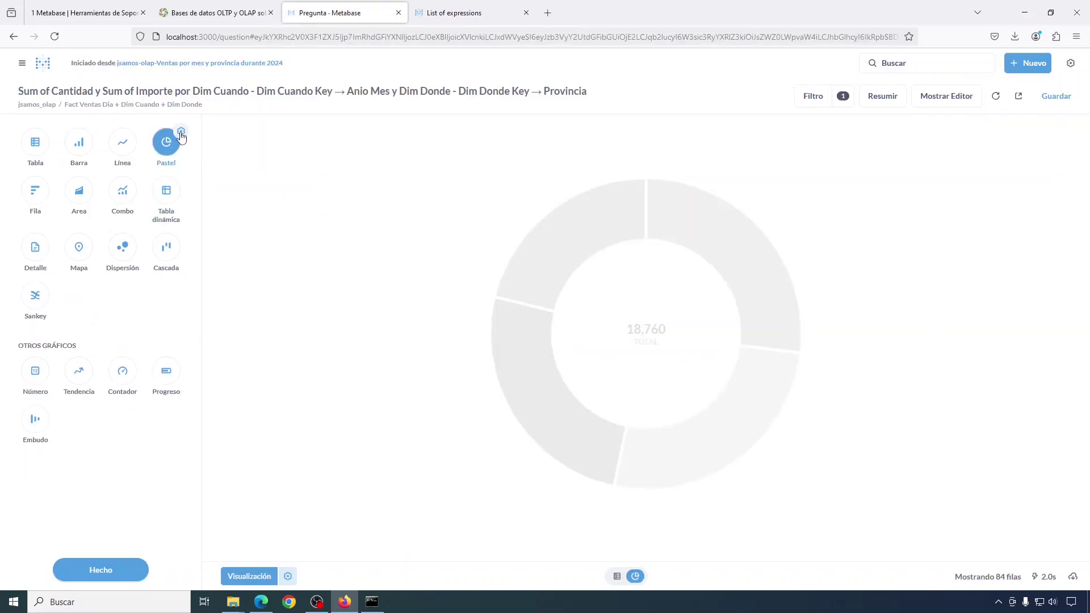
- Set the pie chart's measure to Suma de Importe and its inner ring to the Dim Donde Provincia field
left_click(180, 133)
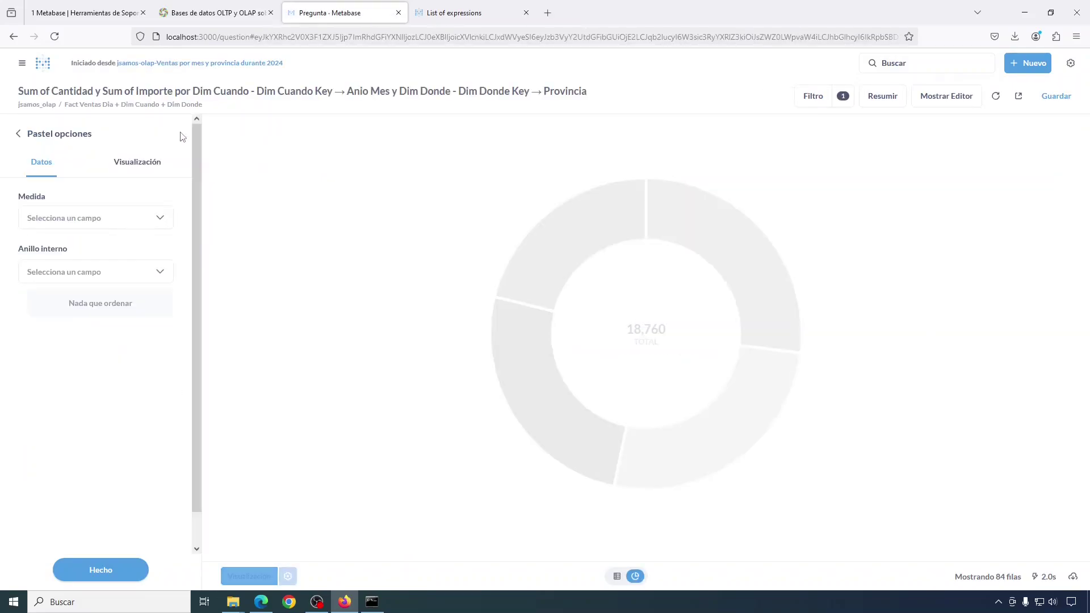
left_click(162, 221)
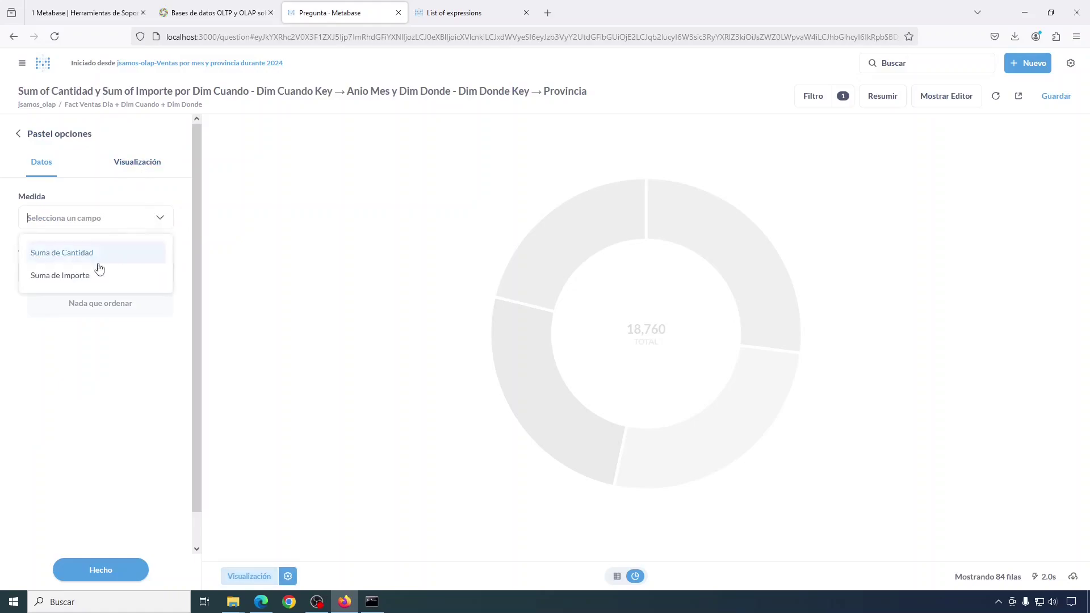
left_click(78, 277)
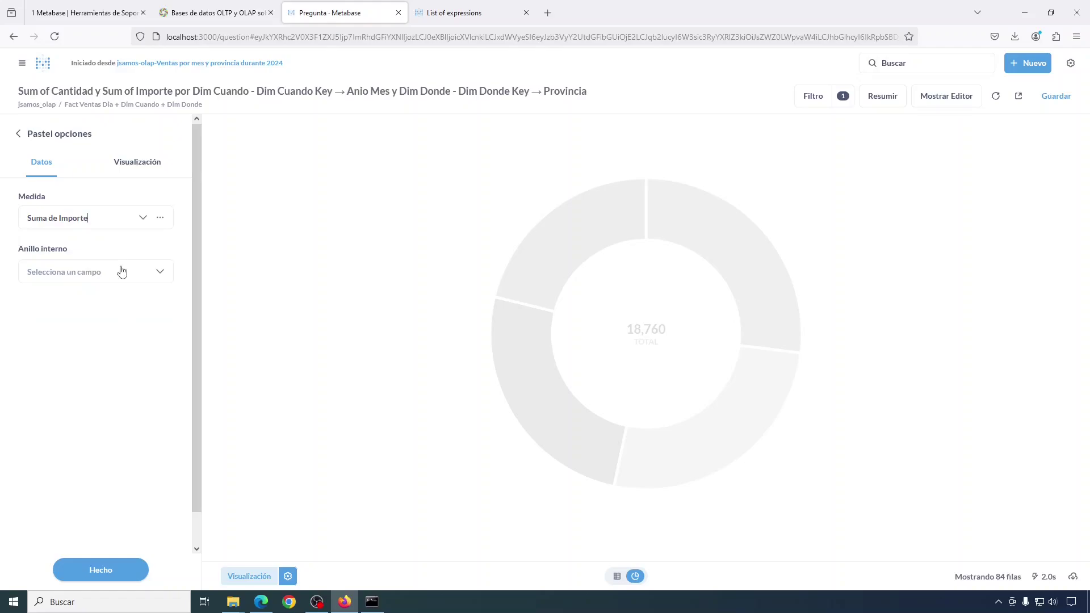
left_click(160, 276)
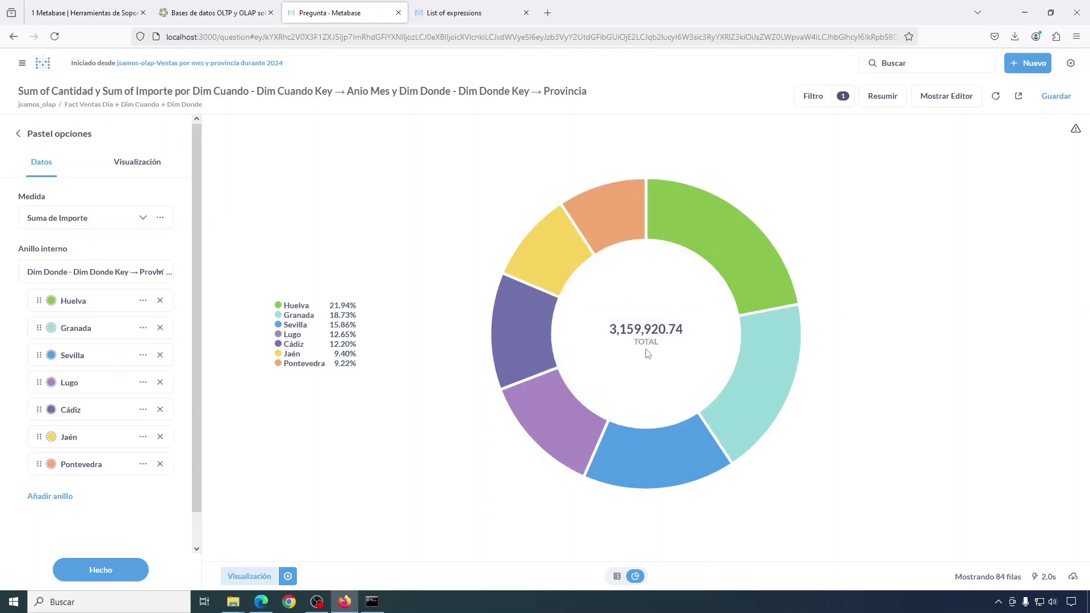
mouse_move(745, 271)
- Save the chart as a new question named "jsamos-olap-Ventas por mes y provincia durante 2024 -anillo", declining to add it to a dashboard
left_click(1056, 98)
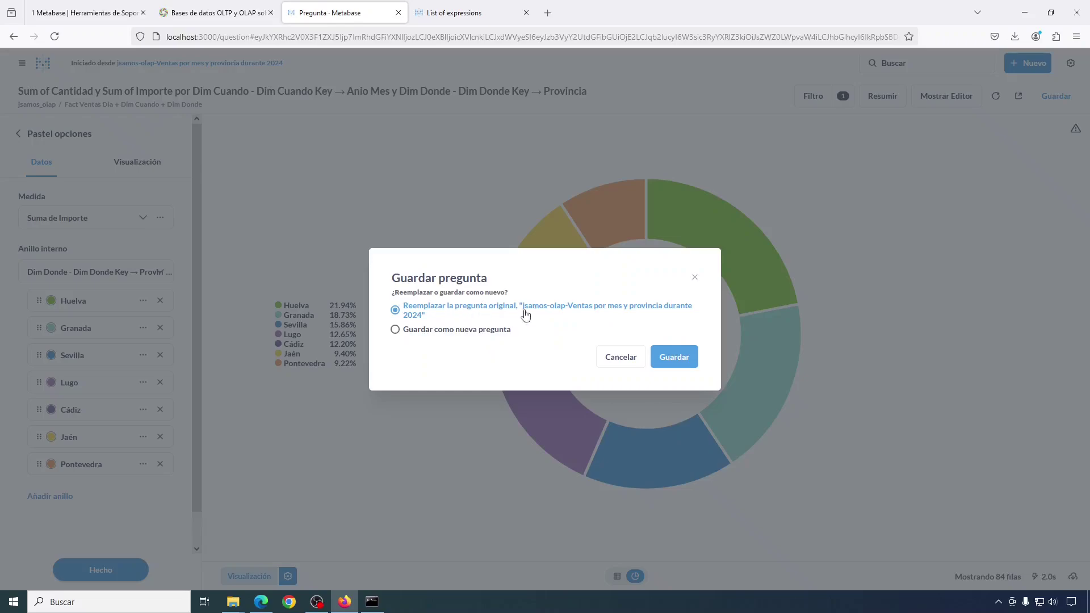
left_click(395, 330)
left_click(673, 279)
left_click_drag(673, 280, 620, 280)
type("anillo")
left_click(674, 450)
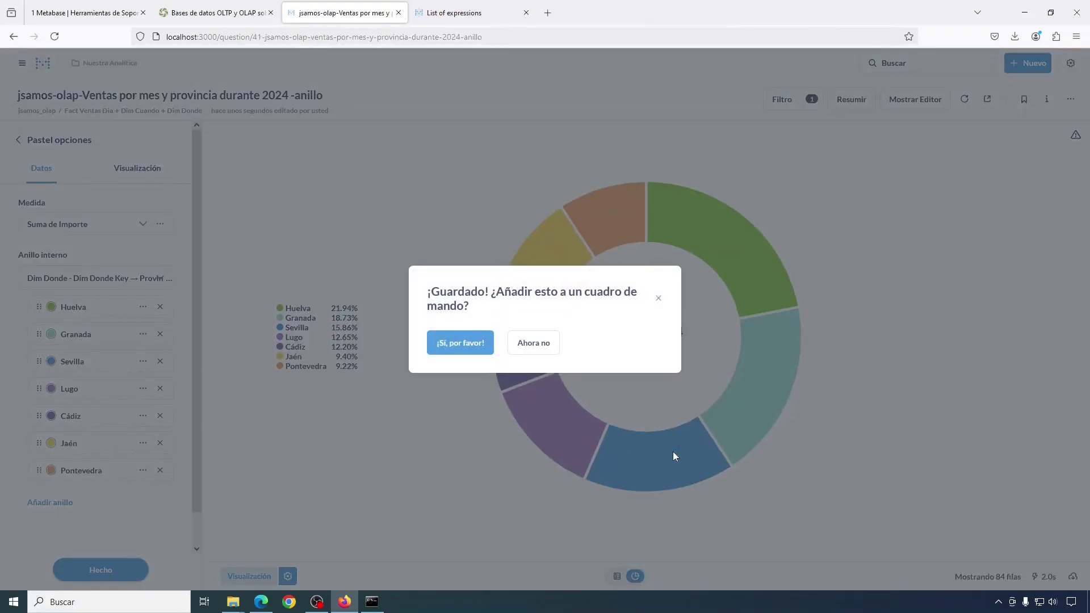
left_click(529, 344)
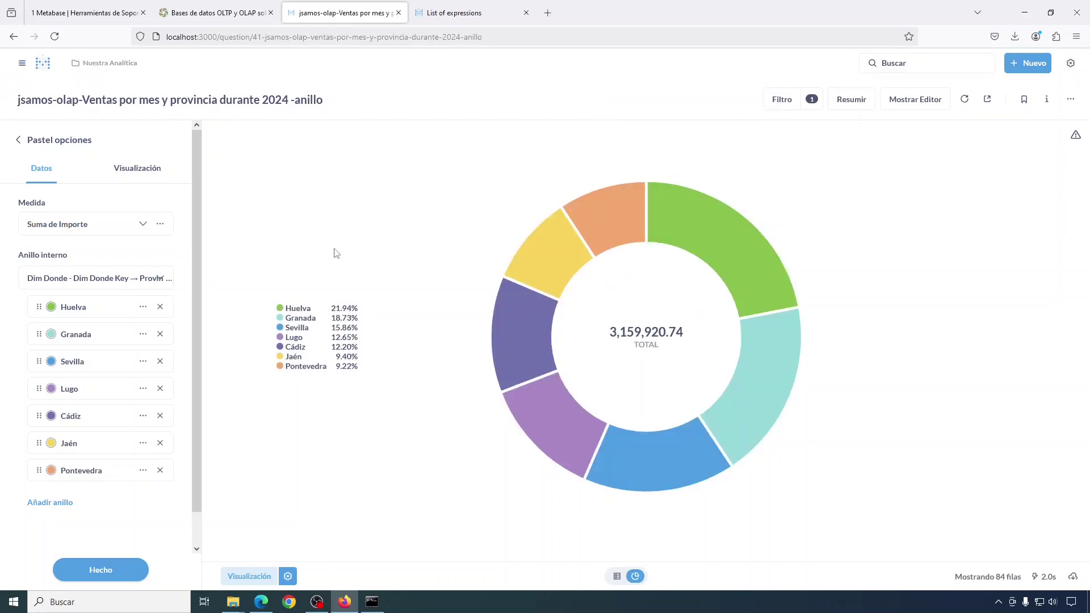
- Reopen the jsamos dashboard from Nuestra Analítica for editing and add the question ending in "-anillo" to it
left_click(21, 65)
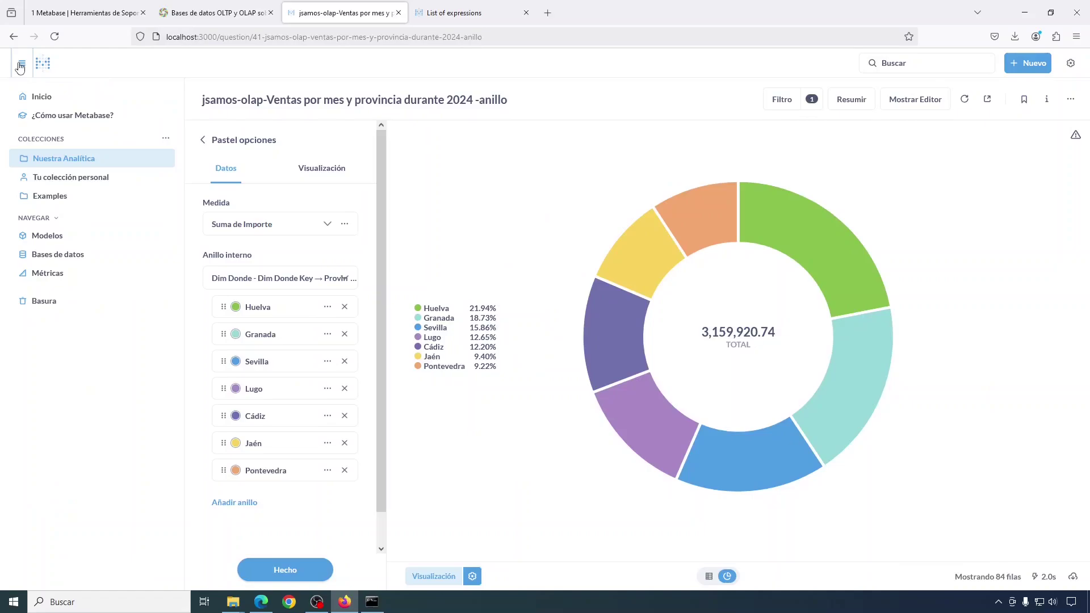
left_click(69, 166)
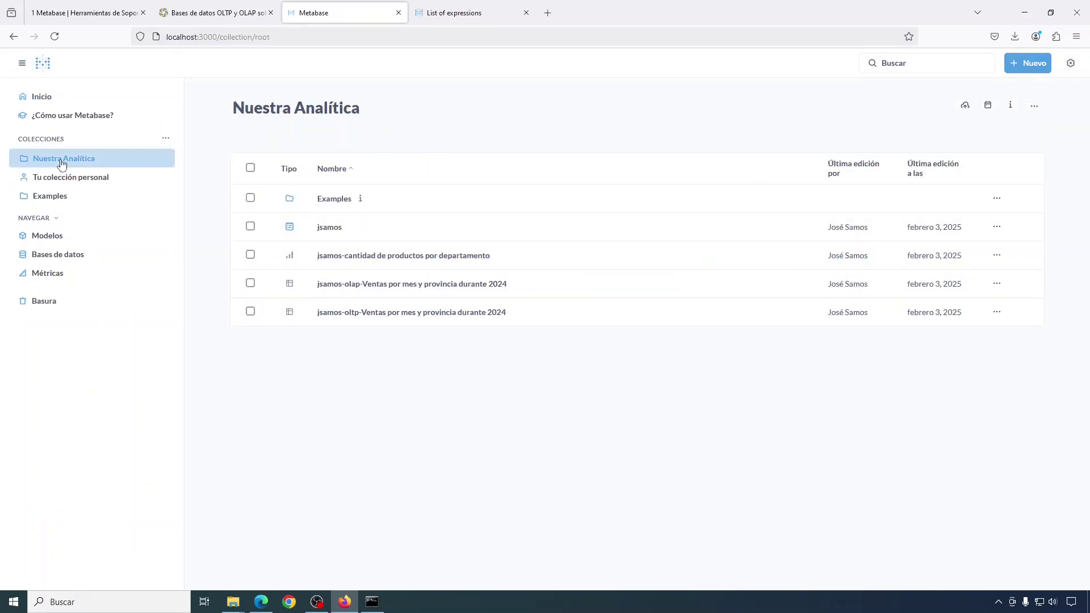
left_click(330, 228)
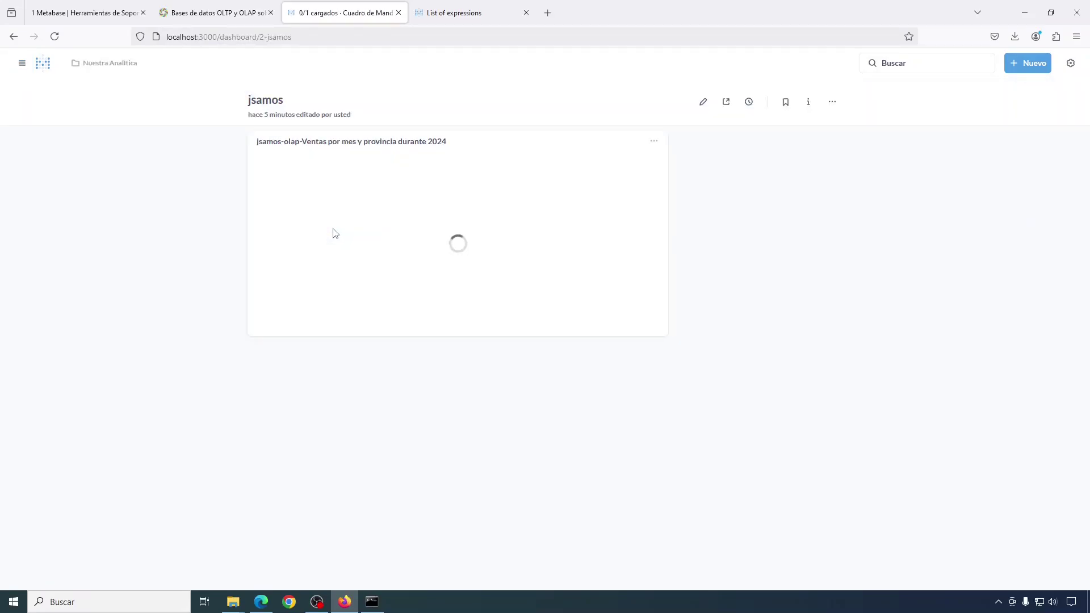
left_click(703, 101)
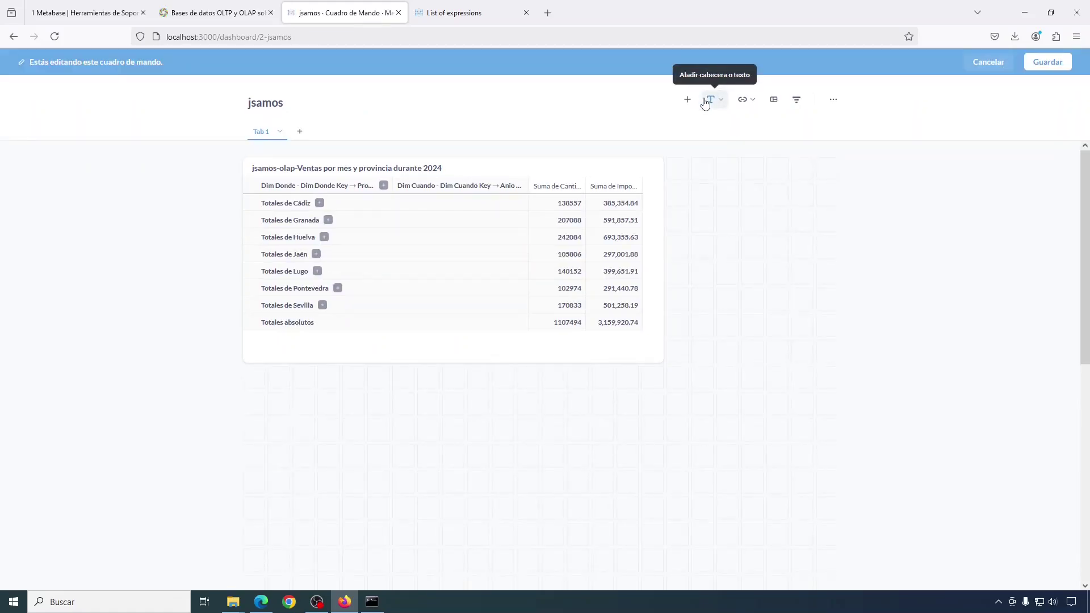
left_click(687, 101)
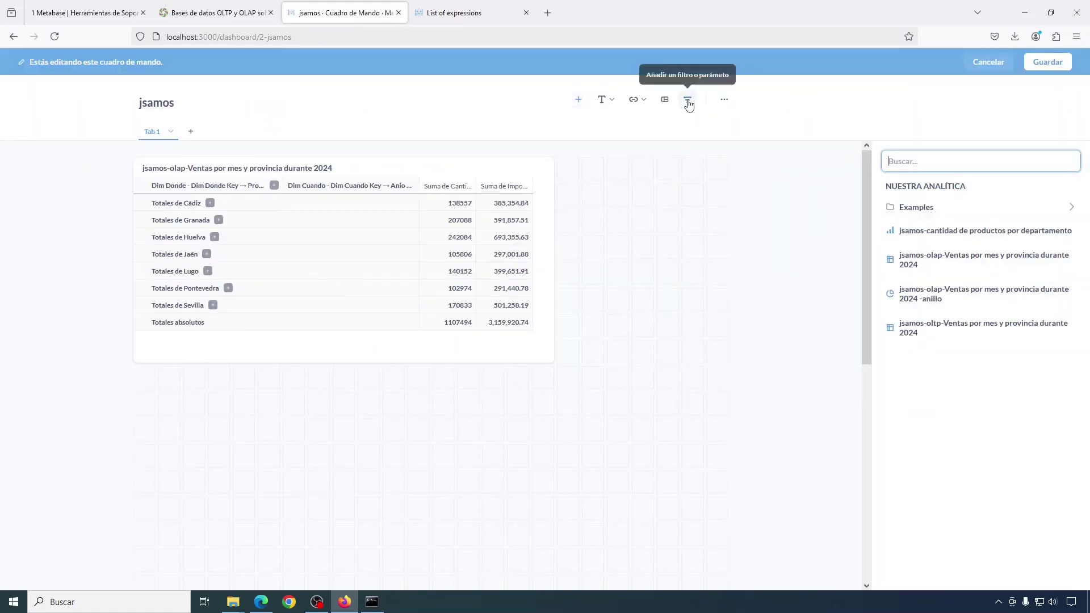
left_click(935, 296)
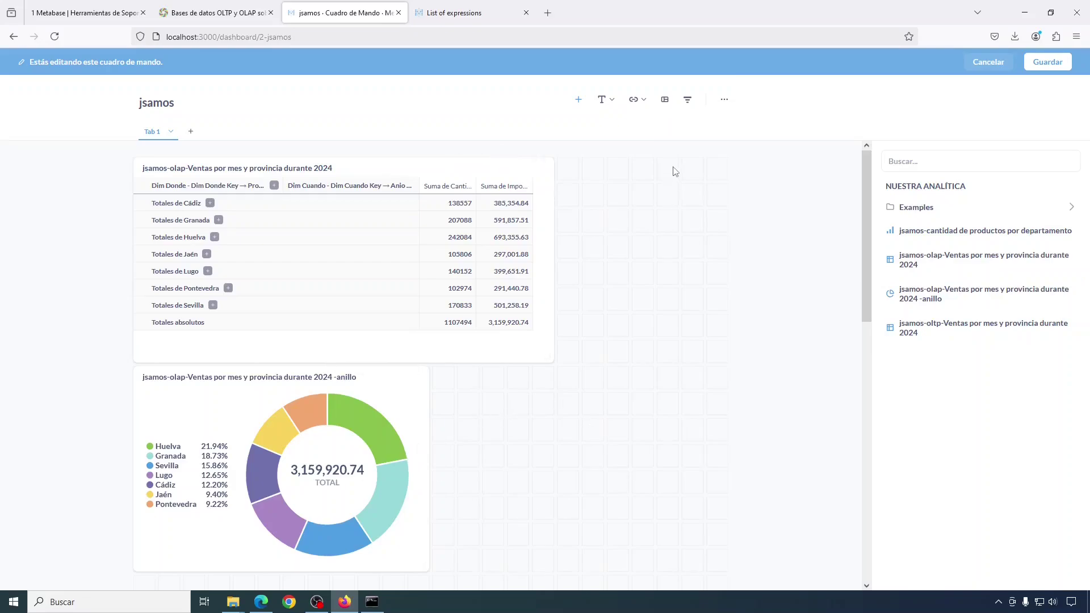
- Add a Texto o Categoría filter to the dashboard, label it "Comunidad Autónoma", and keep the operator Es
left_click(688, 101)
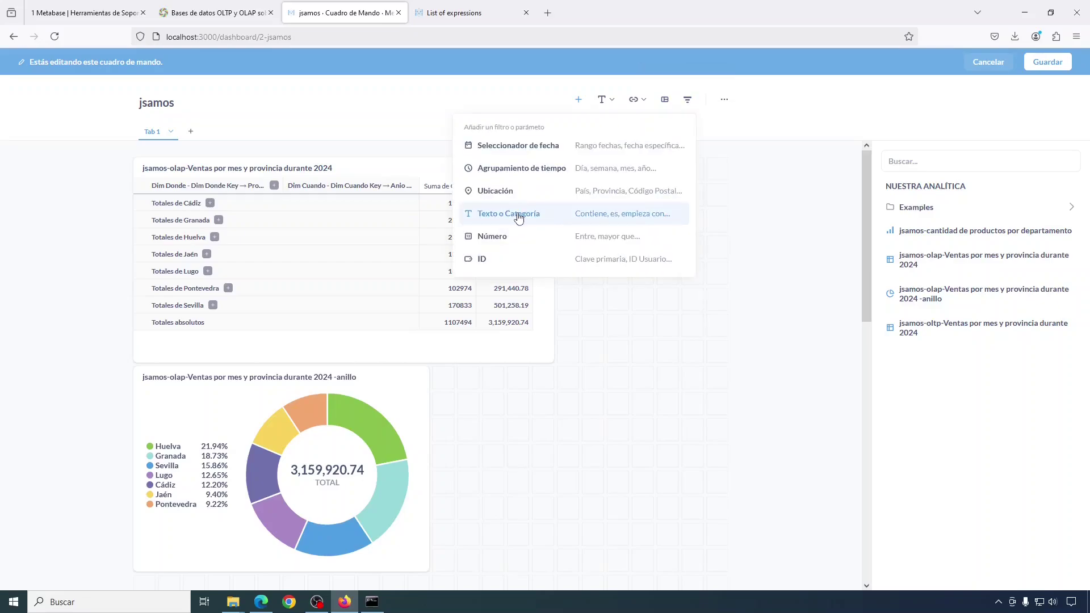
left_click(518, 215)
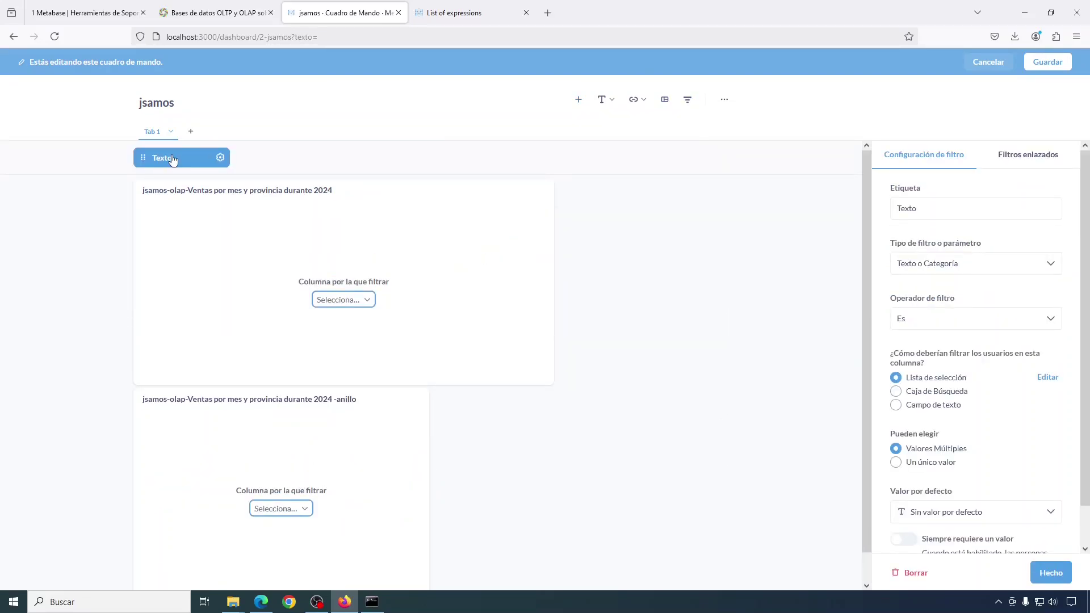
left_click(988, 209)
type("Comunidad Autónoma")
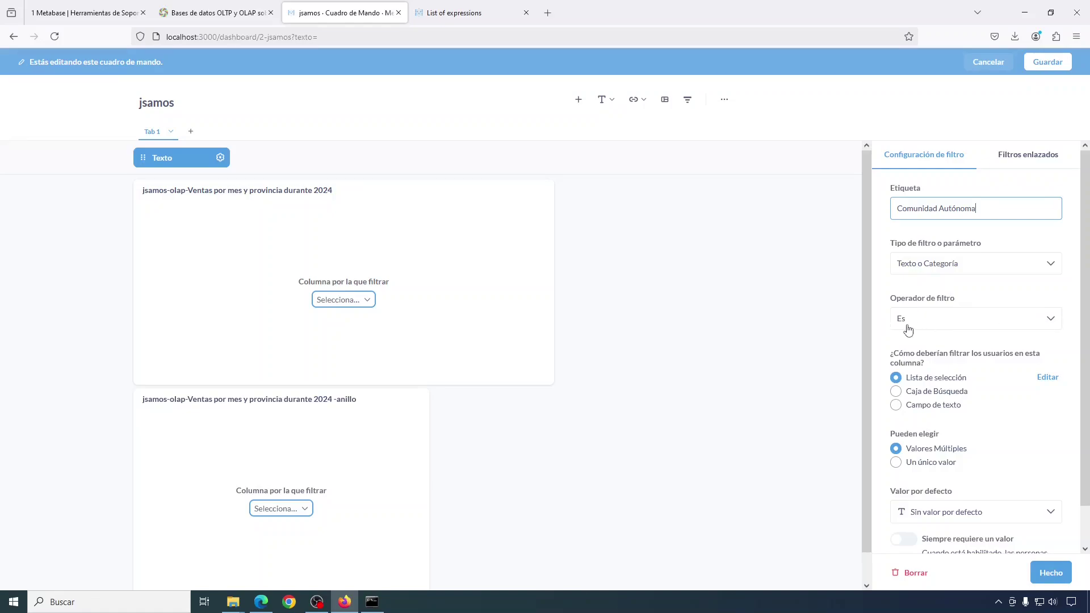
left_click(1051, 324)
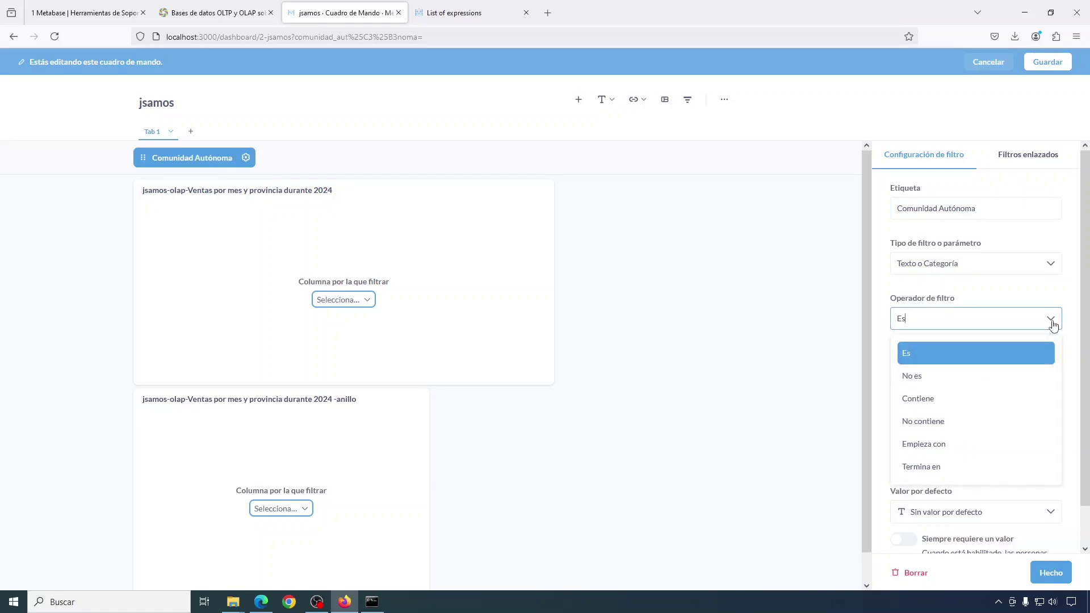
left_click(1063, 300)
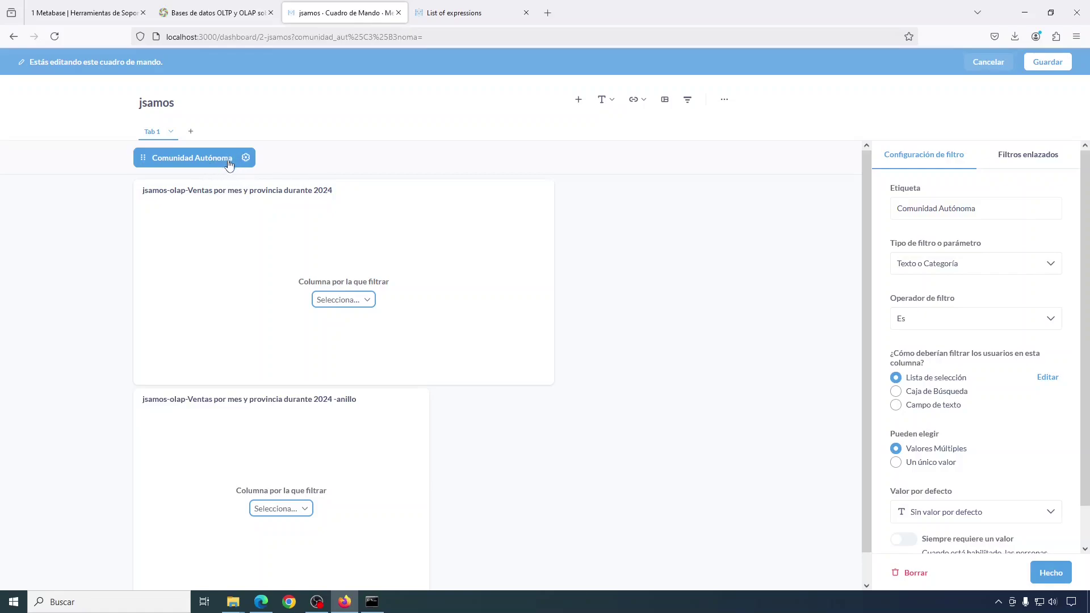
- Connect the Comunidad Autónoma filter to the Dim Donde C Autonoma column on both dashboard cards and save the dashboard
left_click(344, 305)
left_click_drag(472, 344, 470, 479)
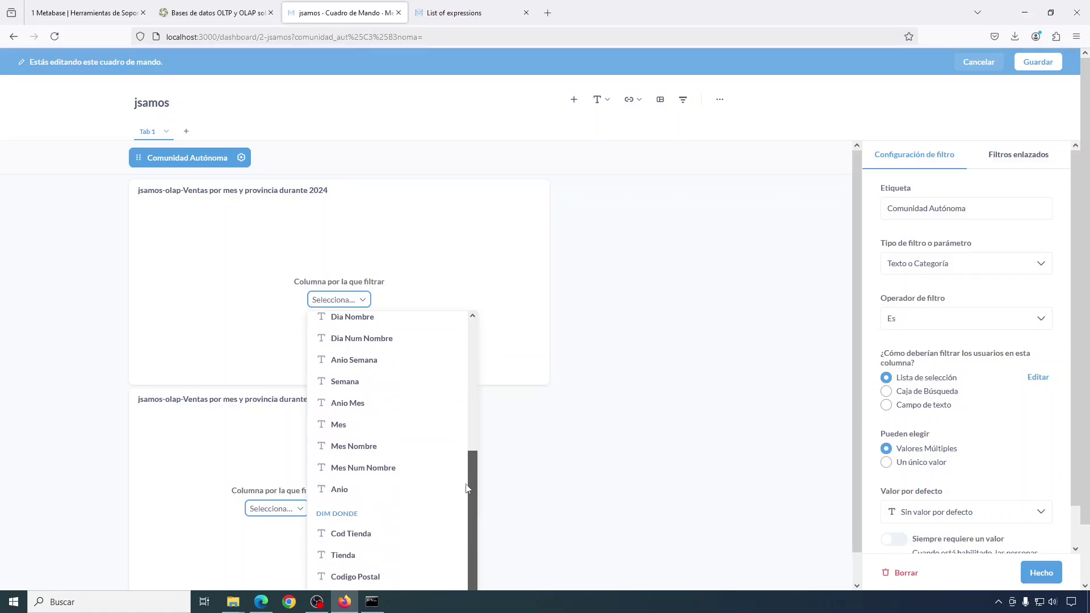
scroll(429, 516, "down", 1)
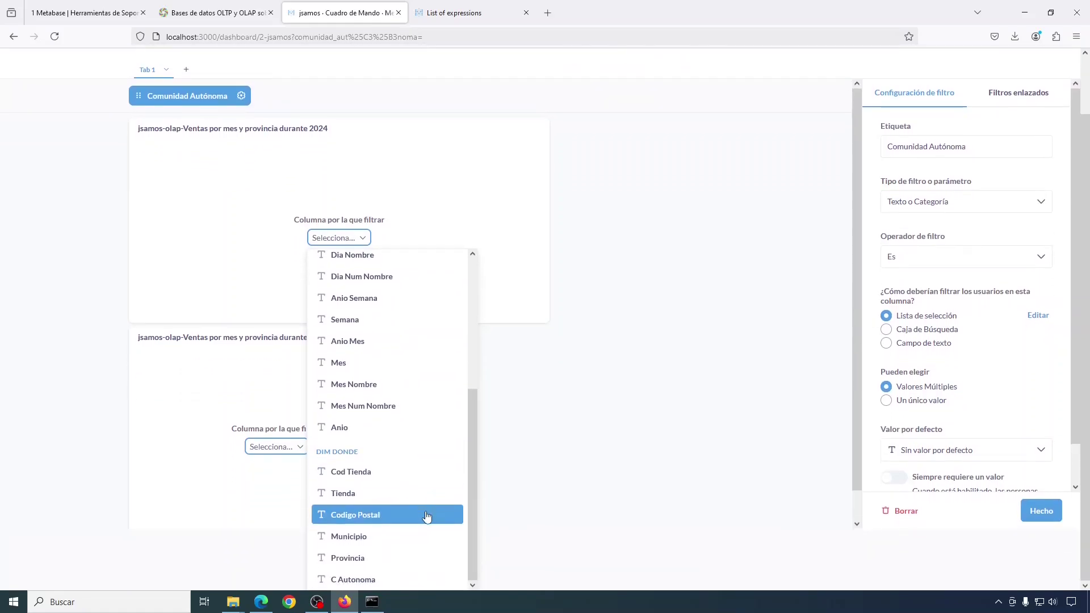
left_click(365, 578)
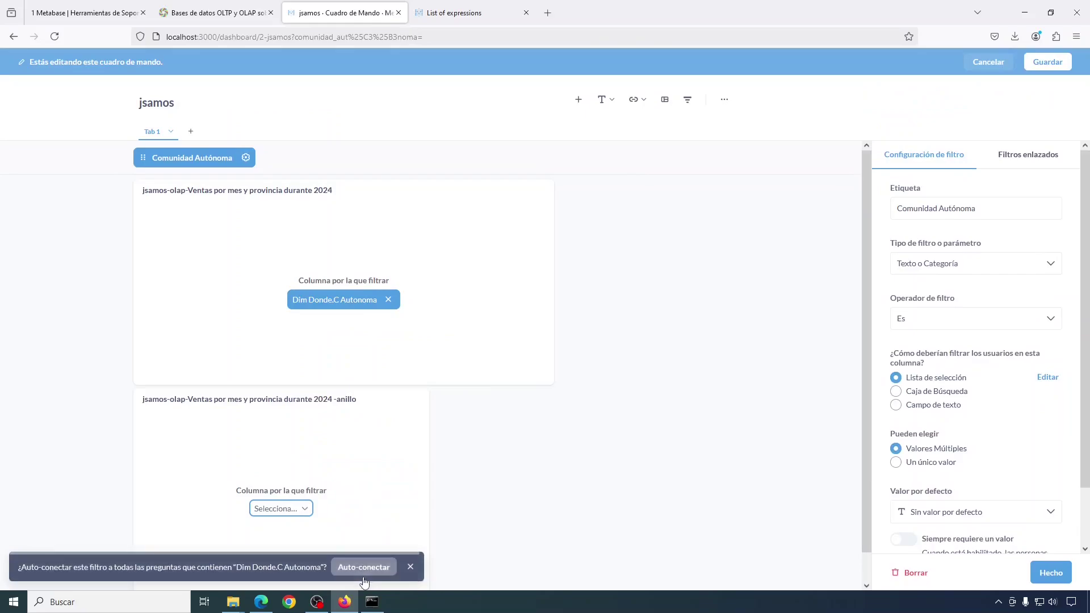
left_click(290, 515)
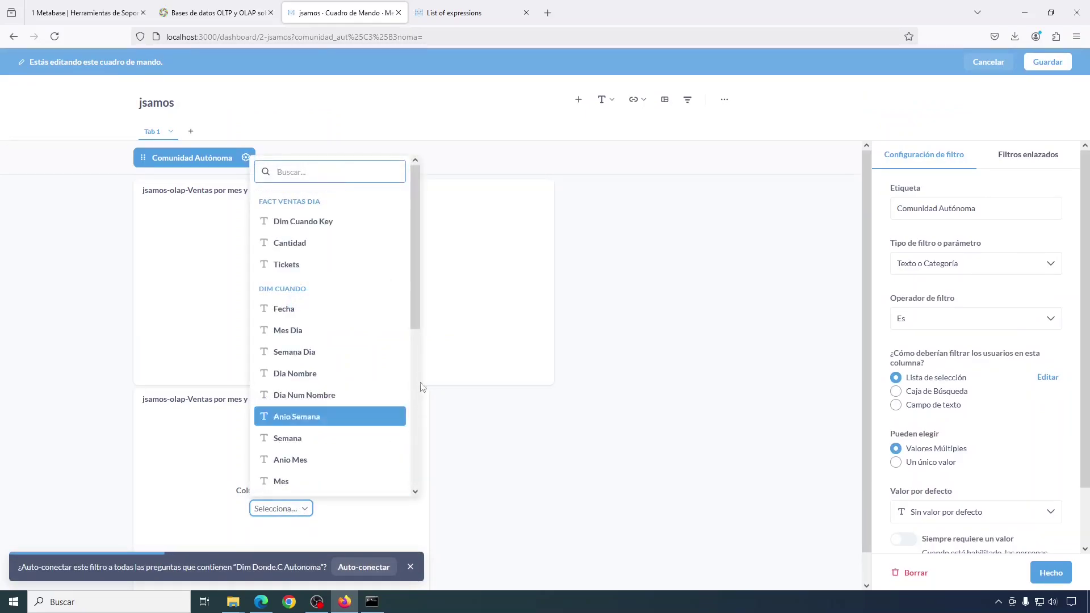
scroll(360, 348, "down", 3)
scroll(292, 406, "down", 2)
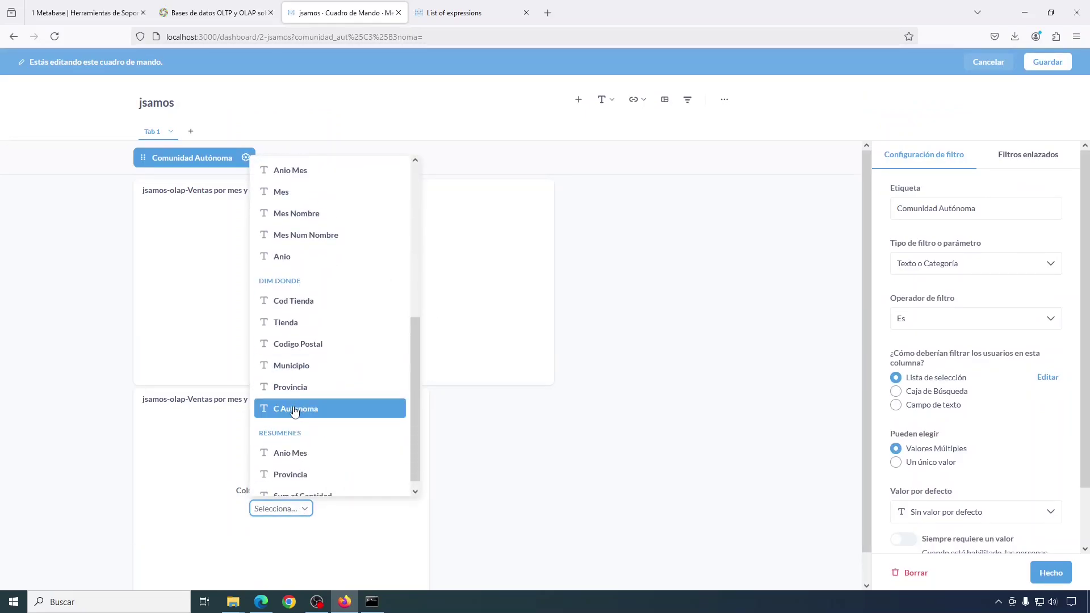
left_click(293, 408)
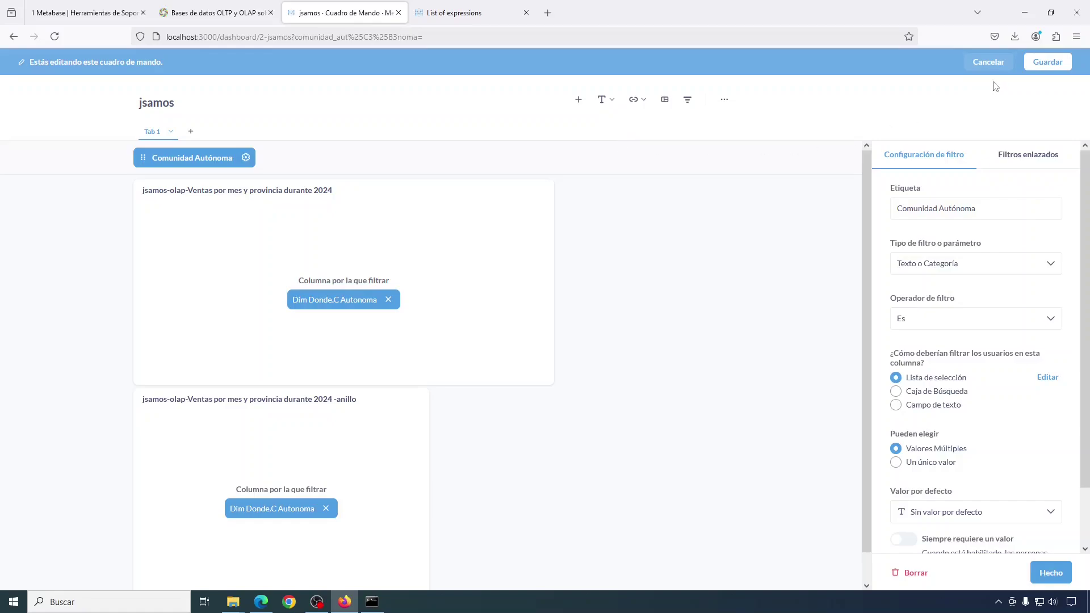
left_click(1056, 61)
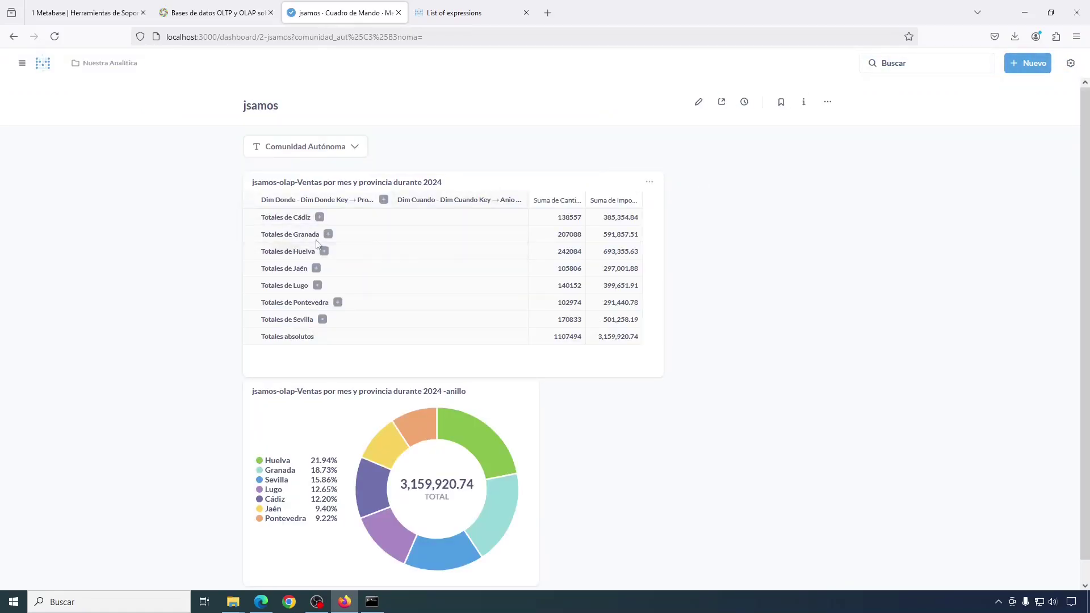
- Filter the dashboard by Andalucía, and replace that Comunidad Autónoma value with Galicia
left_click(353, 150)
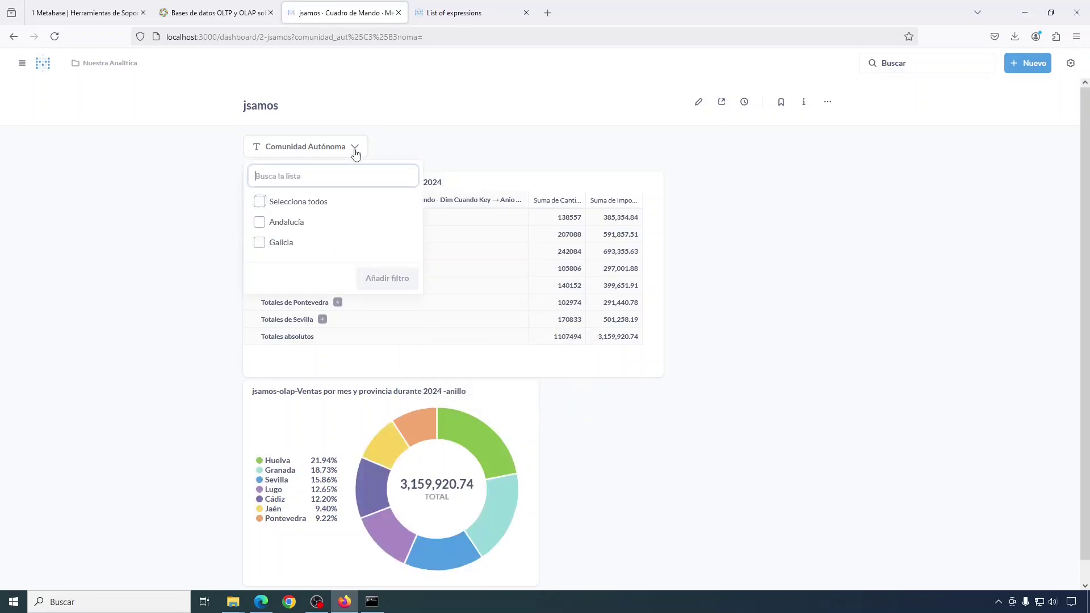
left_click(260, 223)
left_click(384, 284)
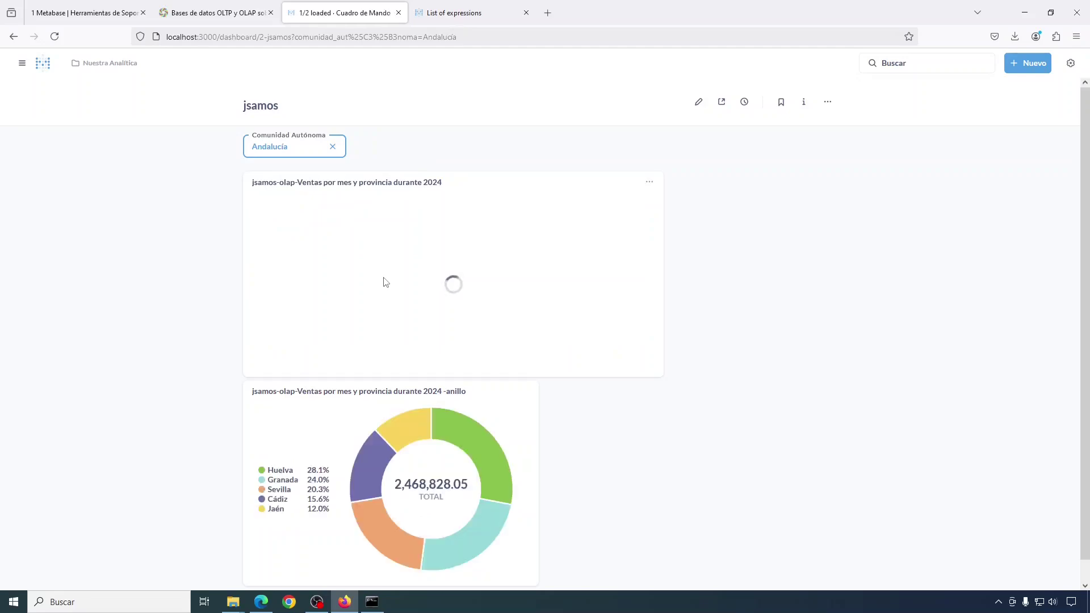
left_click(333, 146)
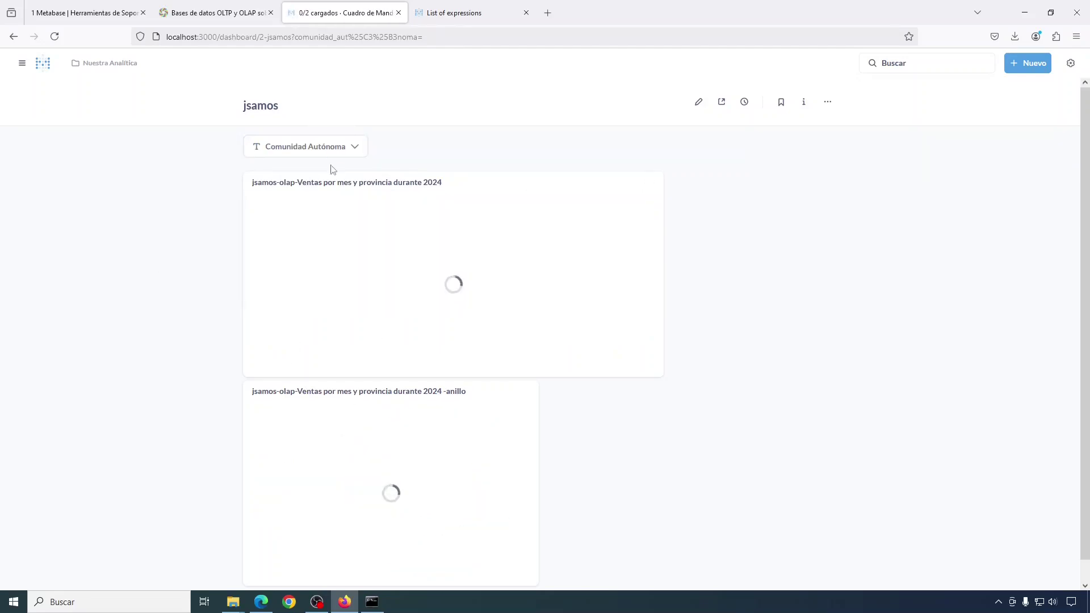
left_click(354, 149)
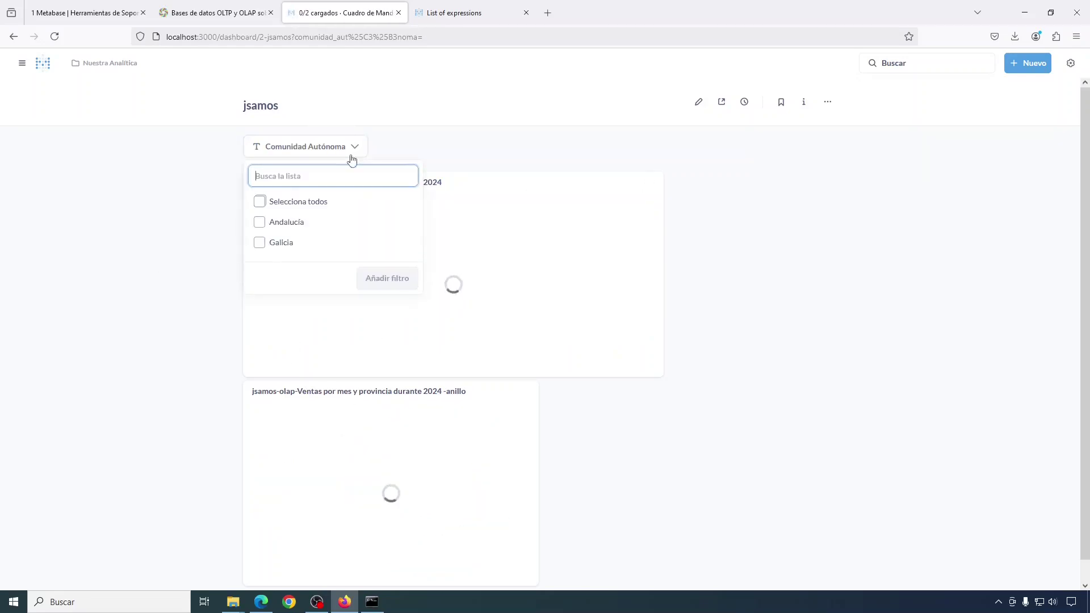
left_click(263, 245)
left_click(383, 278)
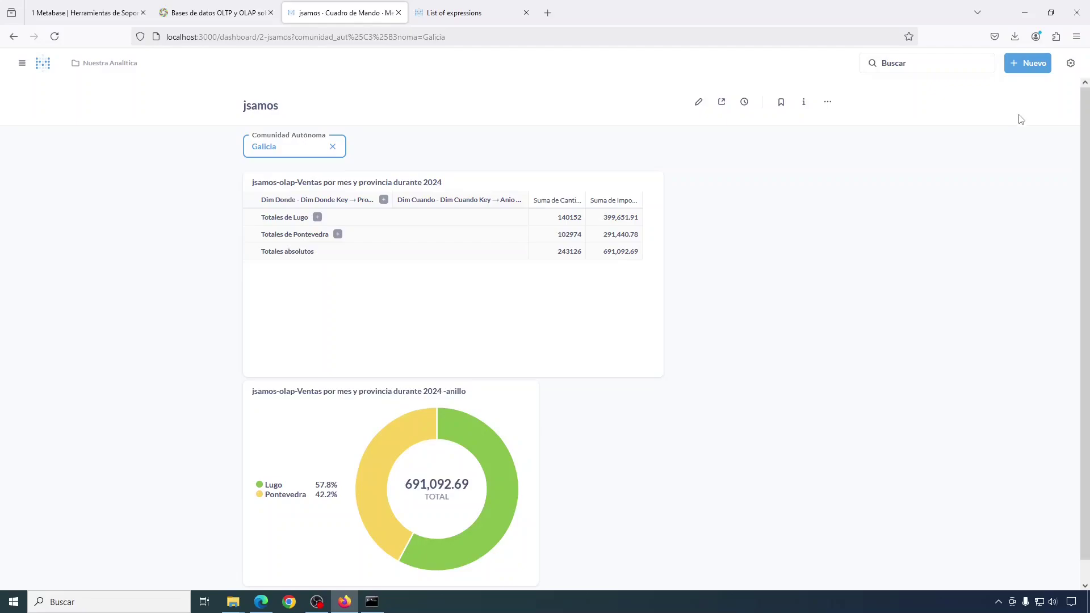
- Create a new model with the notebook editor, using the Fact Ventas Dia table of jsamos_olap as its starting data
left_click(1022, 65)
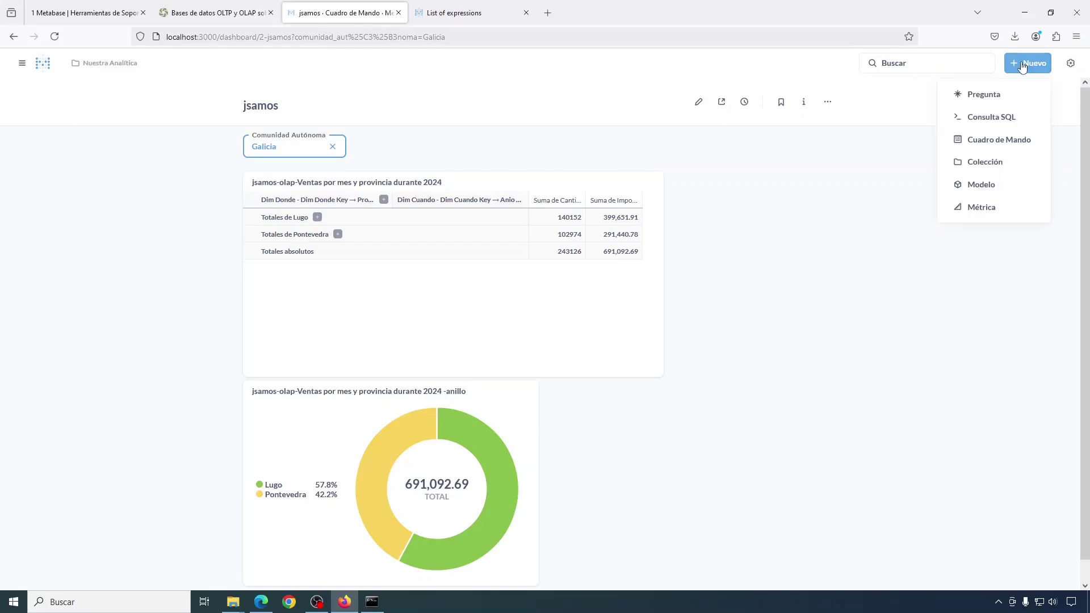
left_click(981, 190)
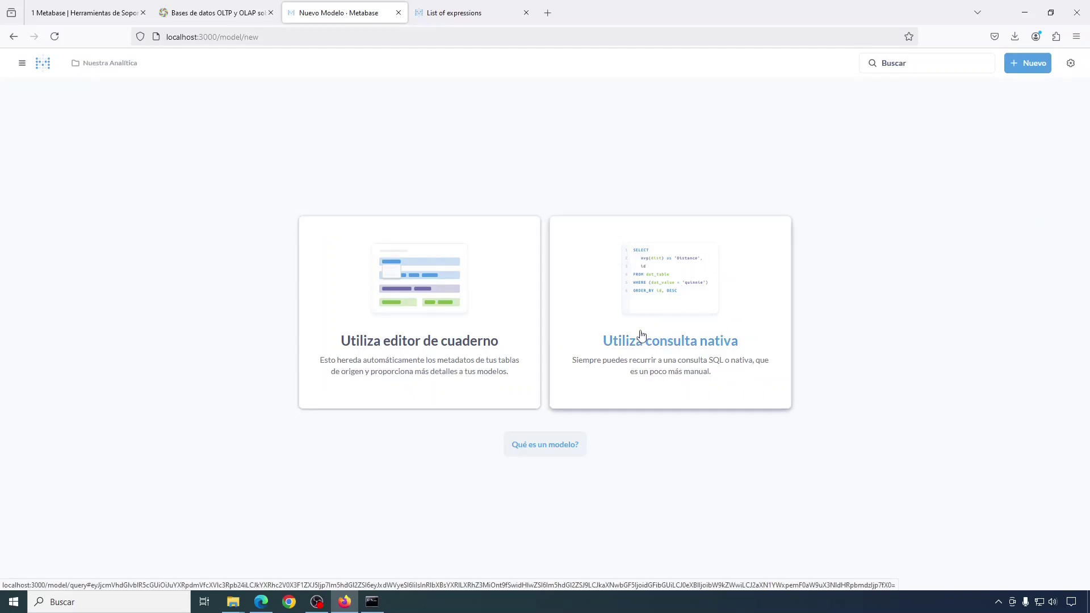
left_click(408, 288)
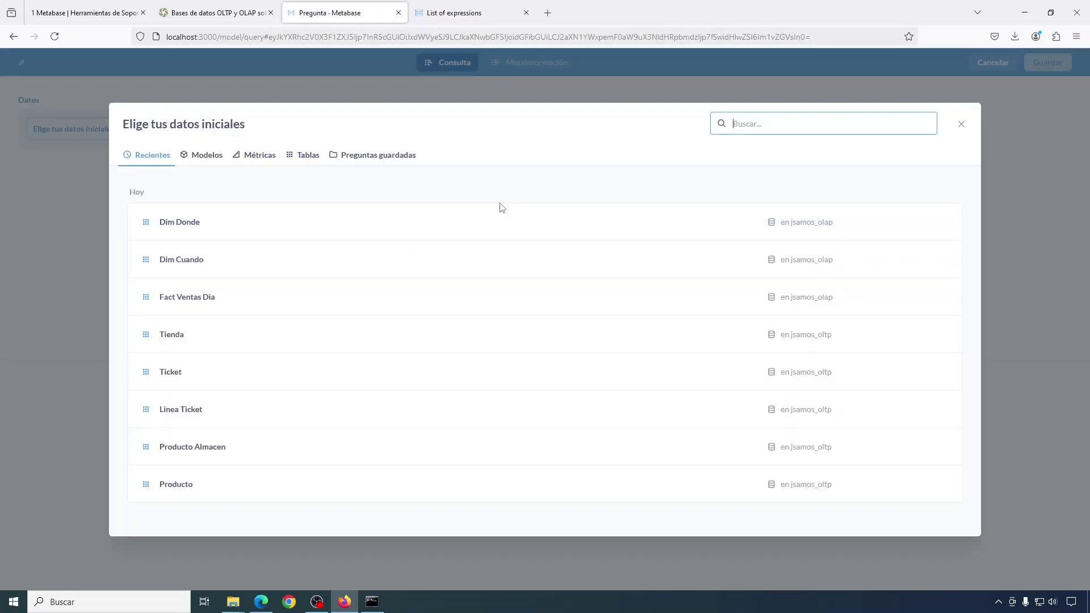
left_click(306, 159)
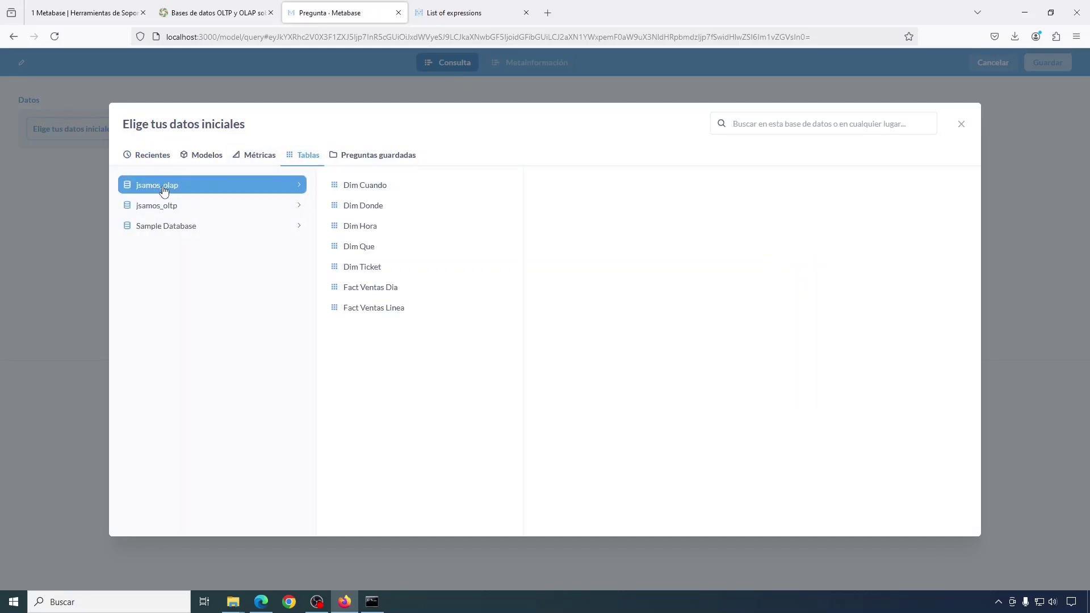
left_click(370, 288)
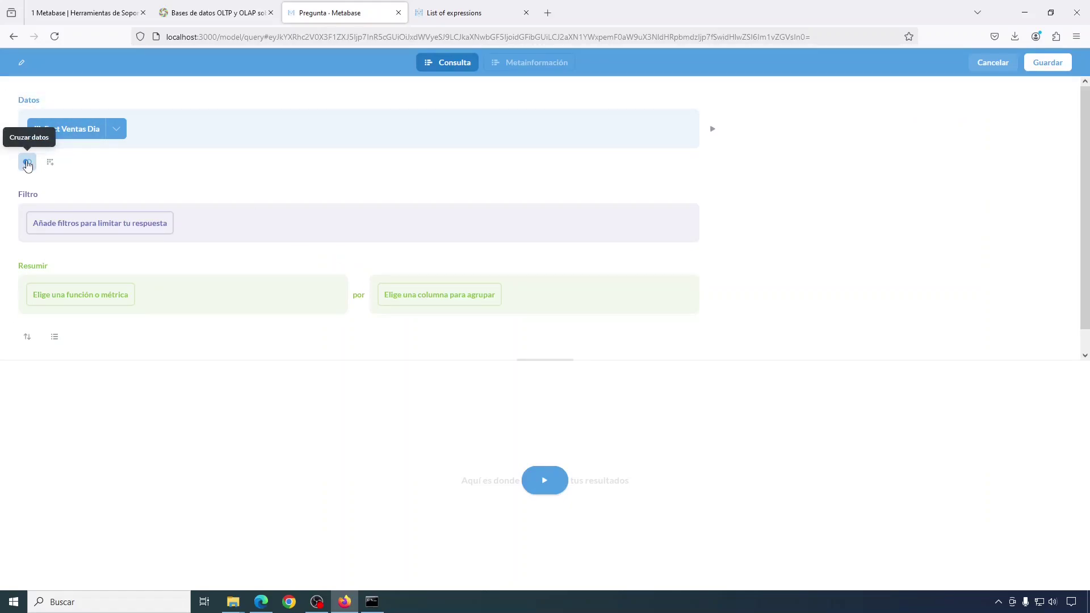
- Check the OLAP schema figure on the course page and join Dim Cuando to Fact Ventas Dia on Dim Cuando Key
left_click(28, 163)
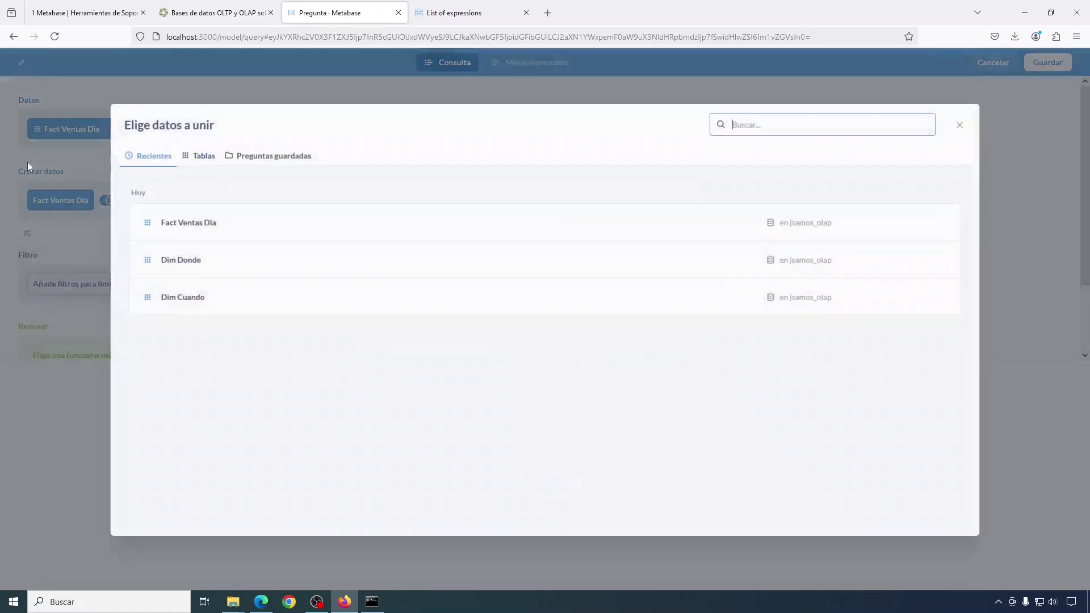
left_click(202, 155)
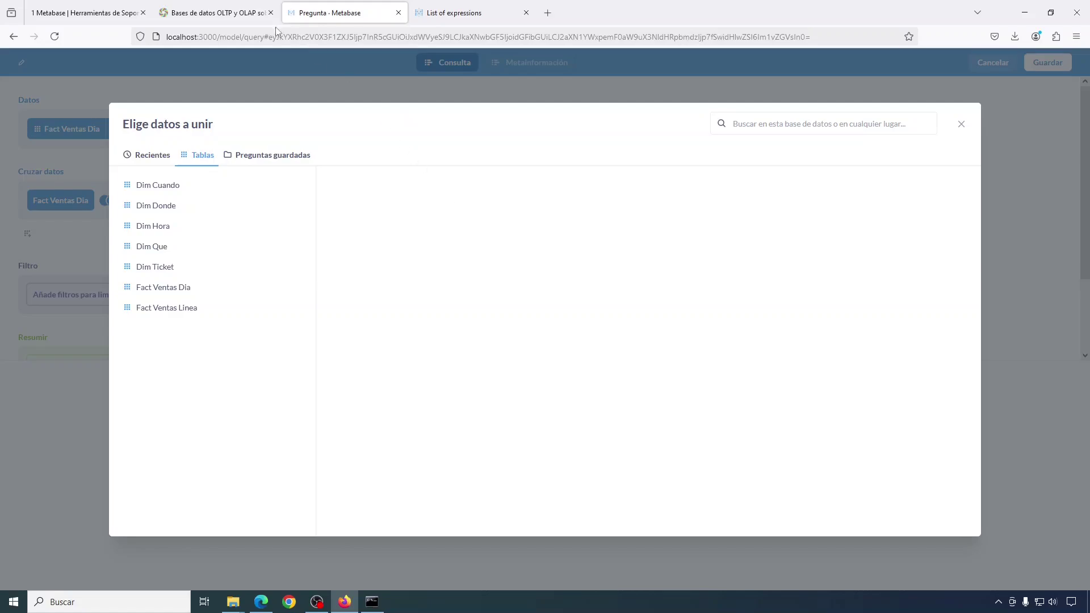
left_click(85, 12)
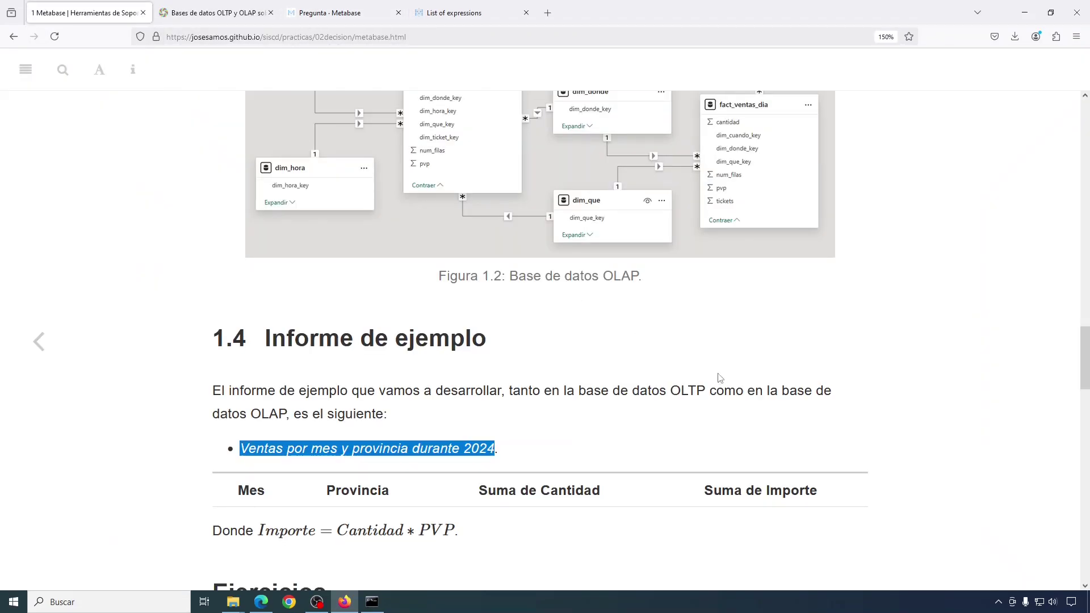
scroll(716, 378, "up", 3)
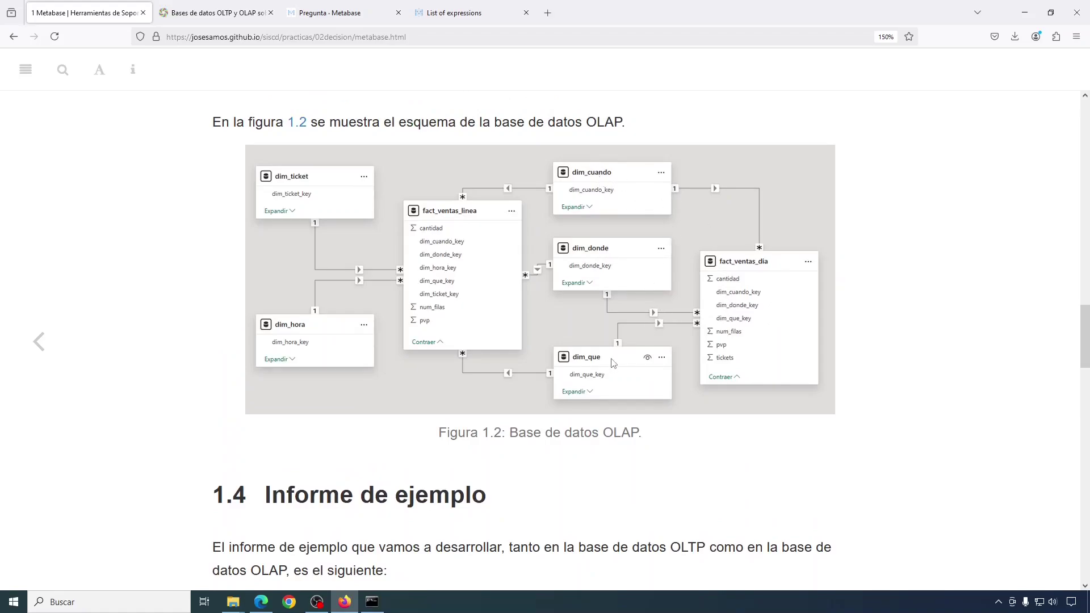
left_click(344, 11)
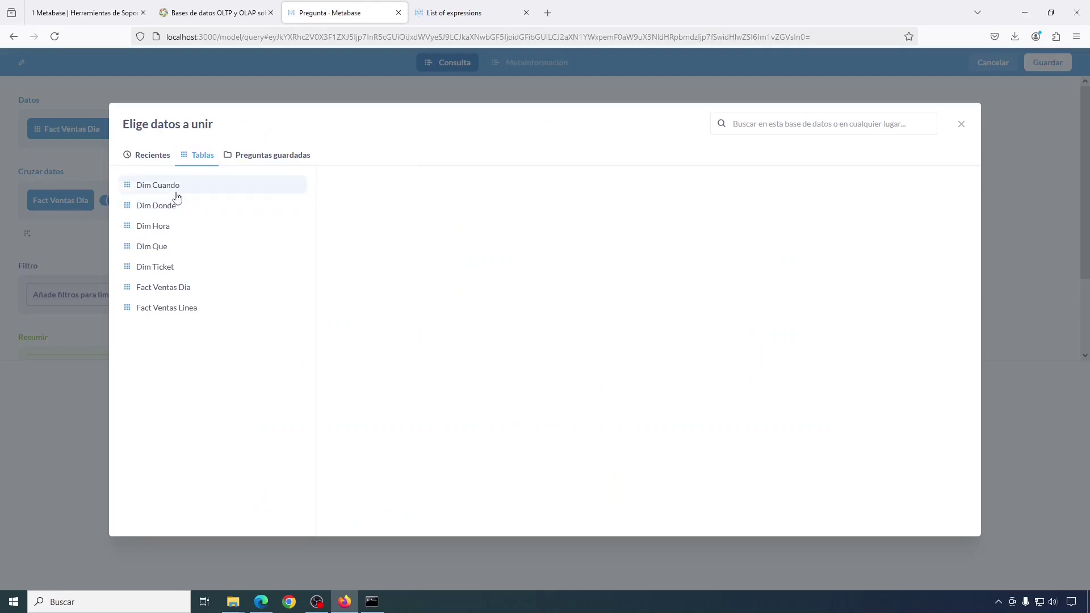
left_click(157, 186)
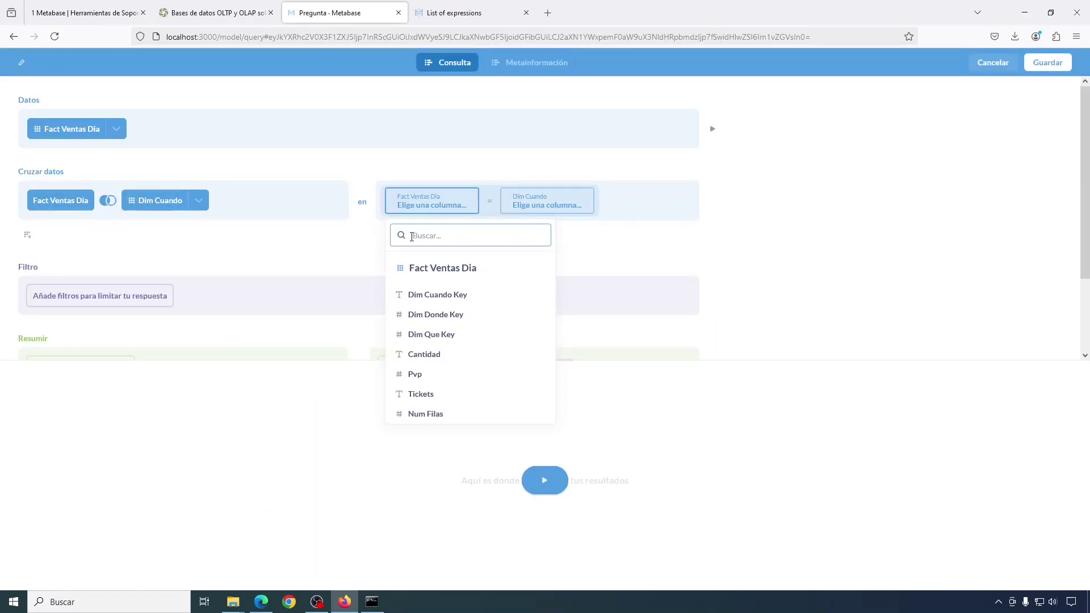
left_click(436, 296)
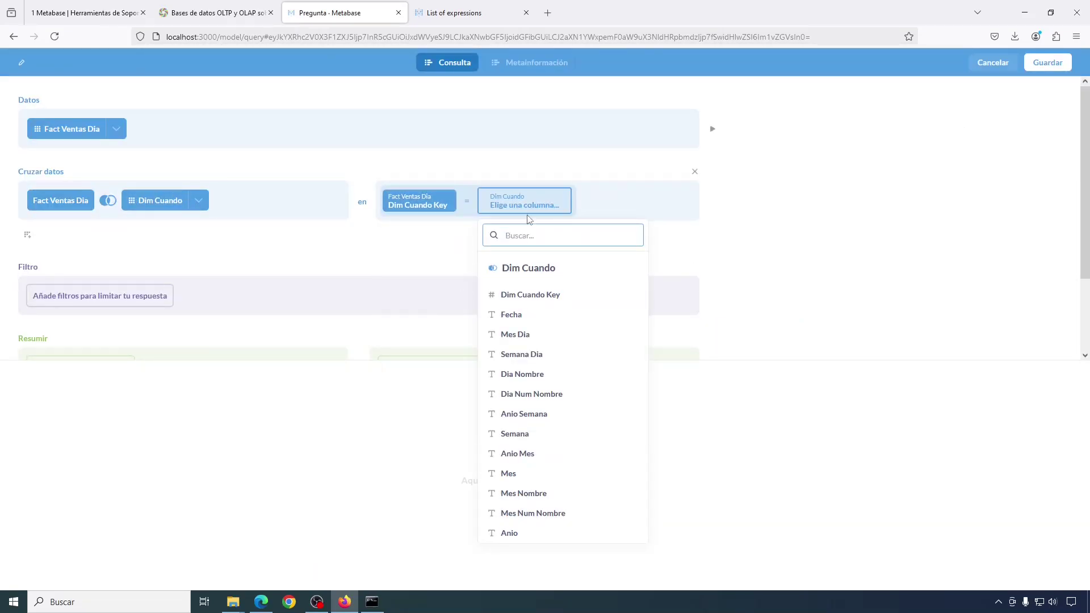
left_click(531, 298)
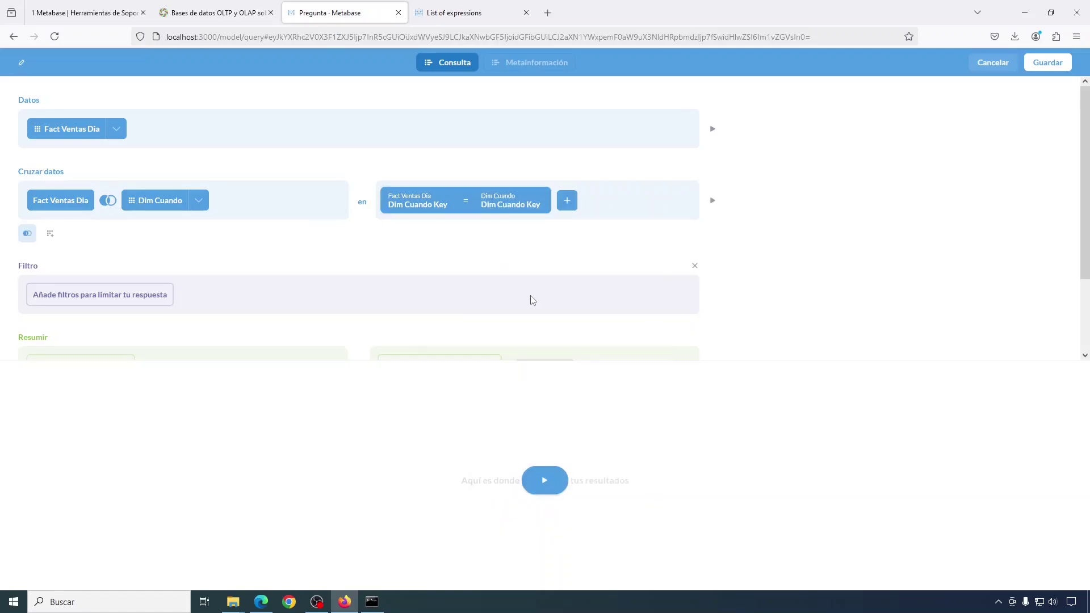
- Join the Dim Donde table to Fact Ventas Dia, matching Dim Donde Key on both sides
left_click(27, 233)
left_click(201, 158)
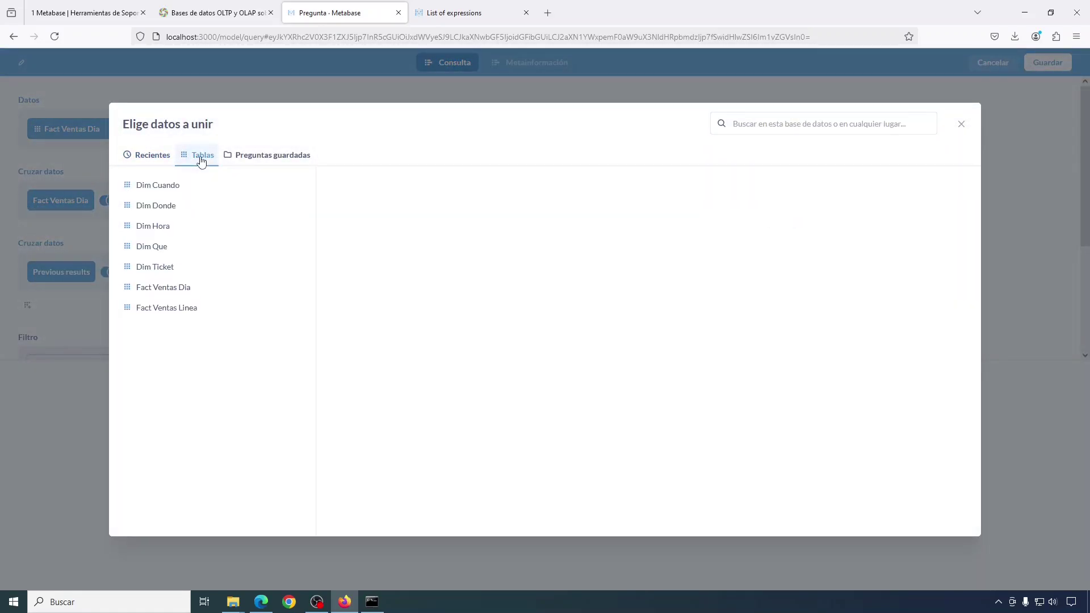
left_click(156, 206)
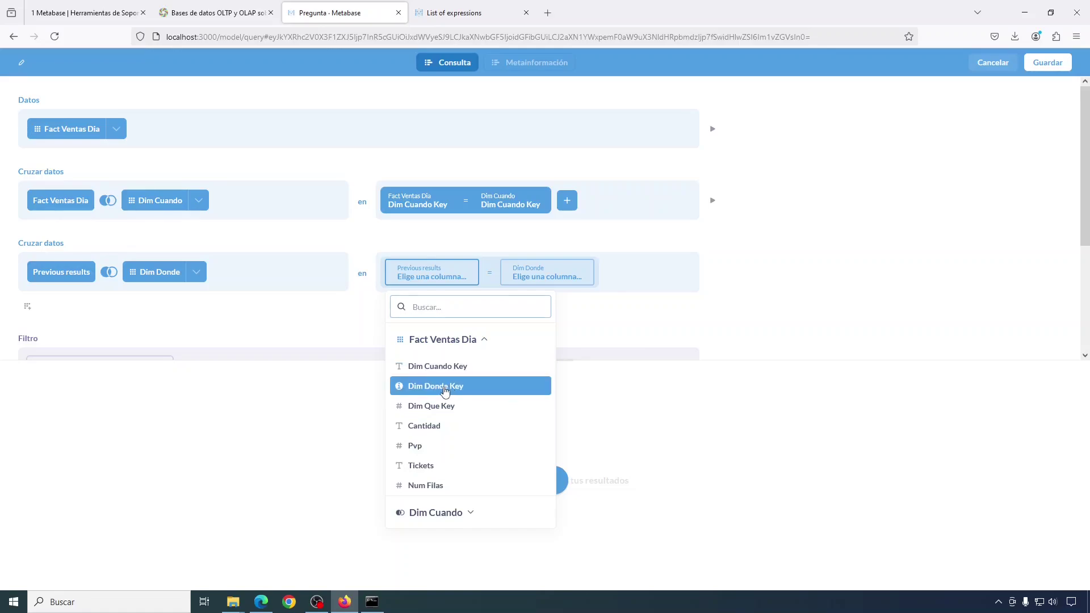
left_click(445, 390)
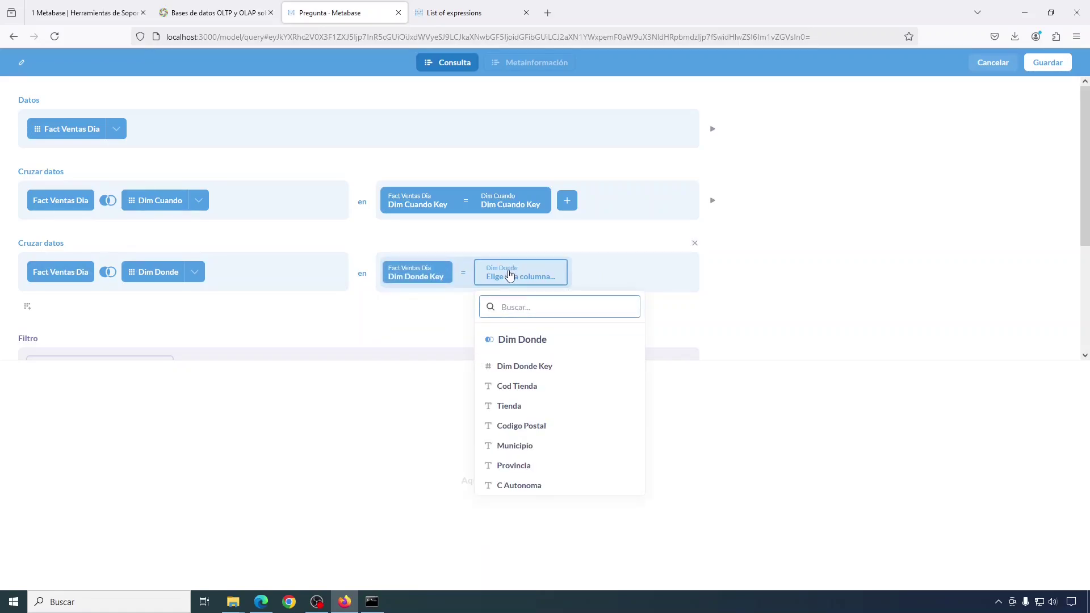
left_click(514, 367)
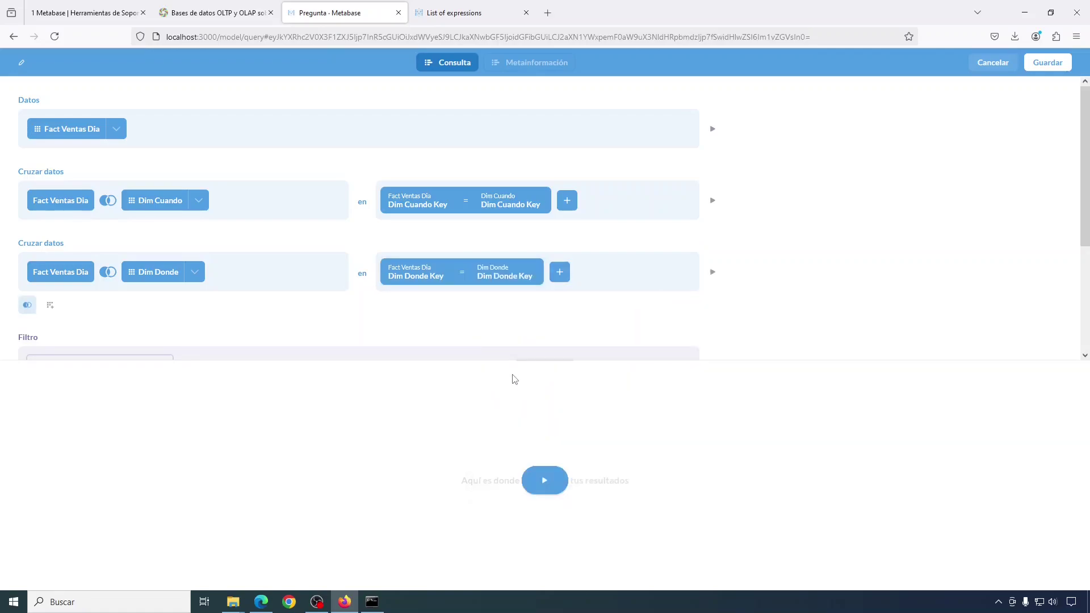
- Join the Dim Que table to Fact Ventas Dia, matching Dim Que Key on both sides
left_click(27, 305)
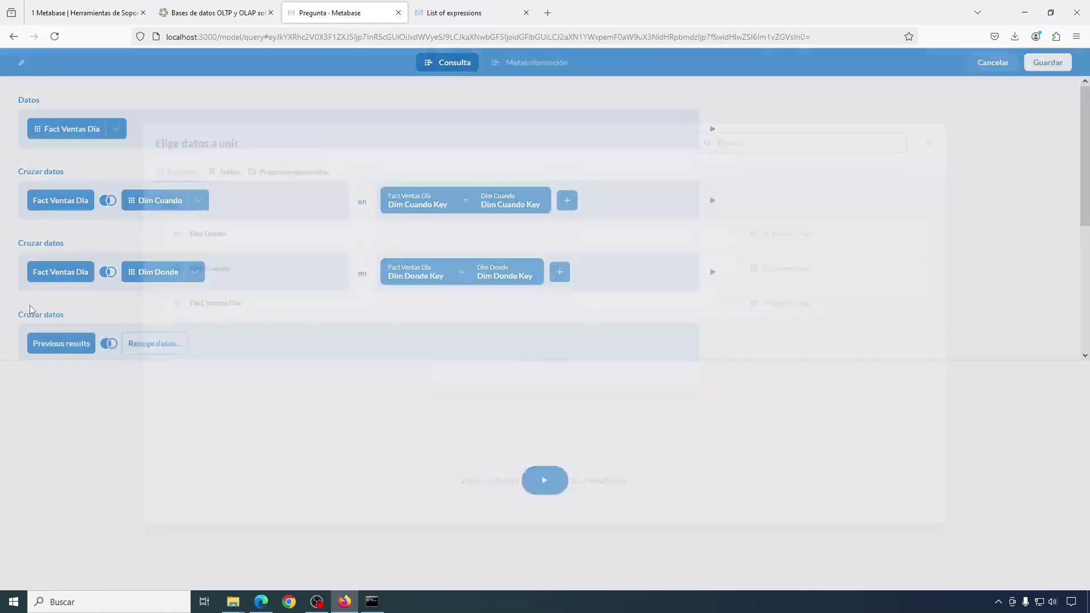
left_click(203, 155)
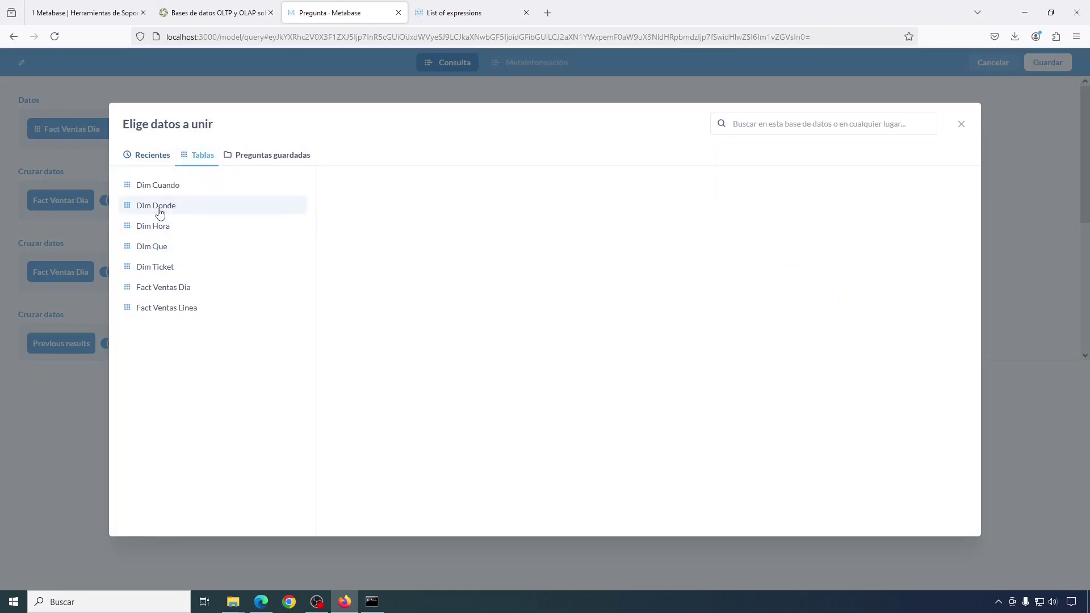
left_click(159, 248)
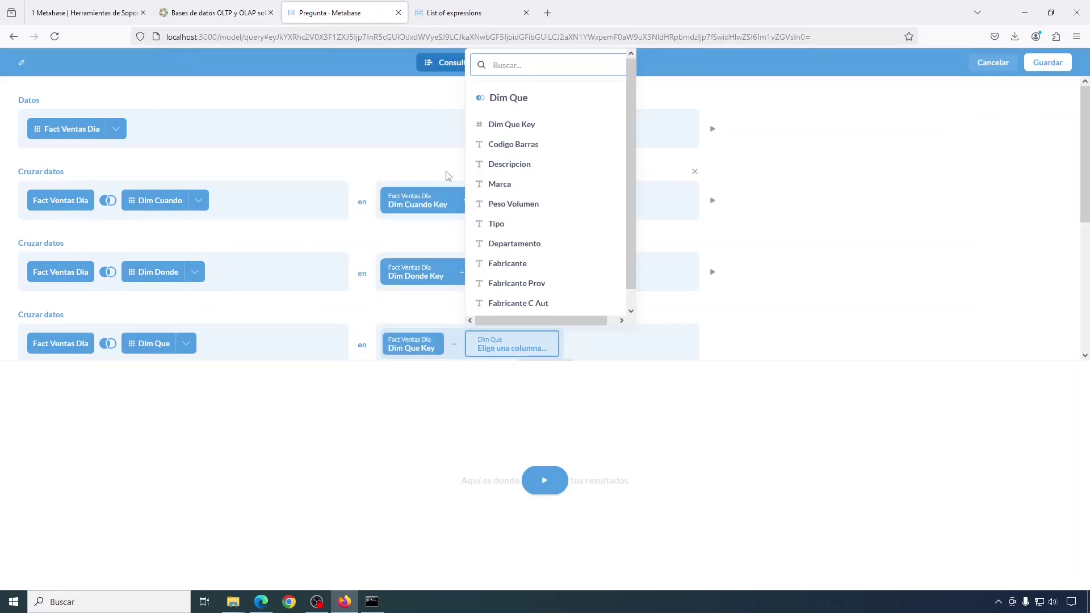
left_click(526, 126)
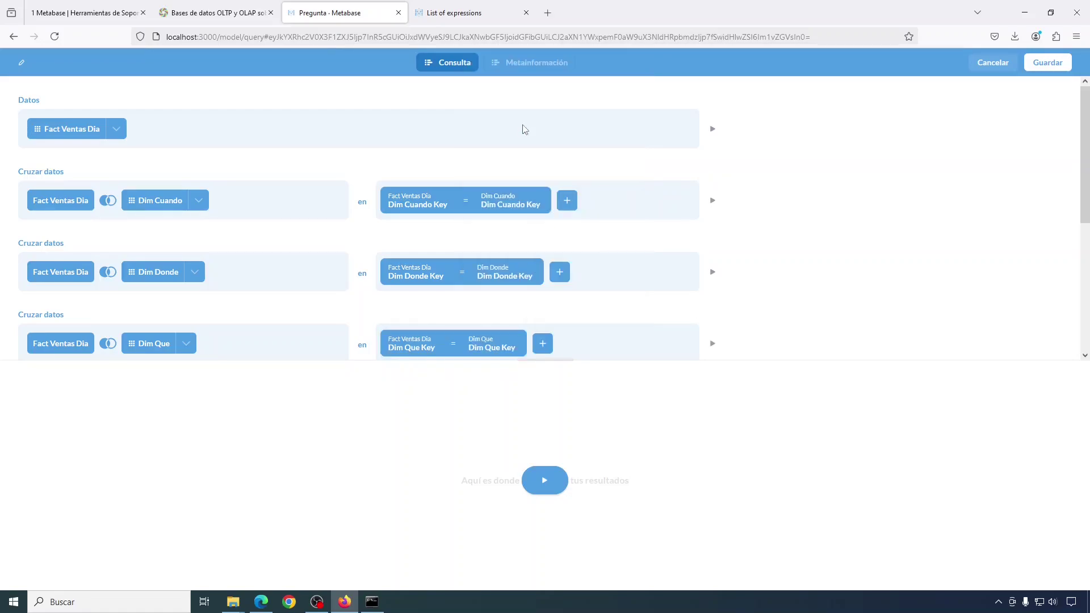
- Save the joined-tables model under the name jsamos-modelo-dia in the Our analytics collection
left_click(1043, 67)
key("ctrl+a")
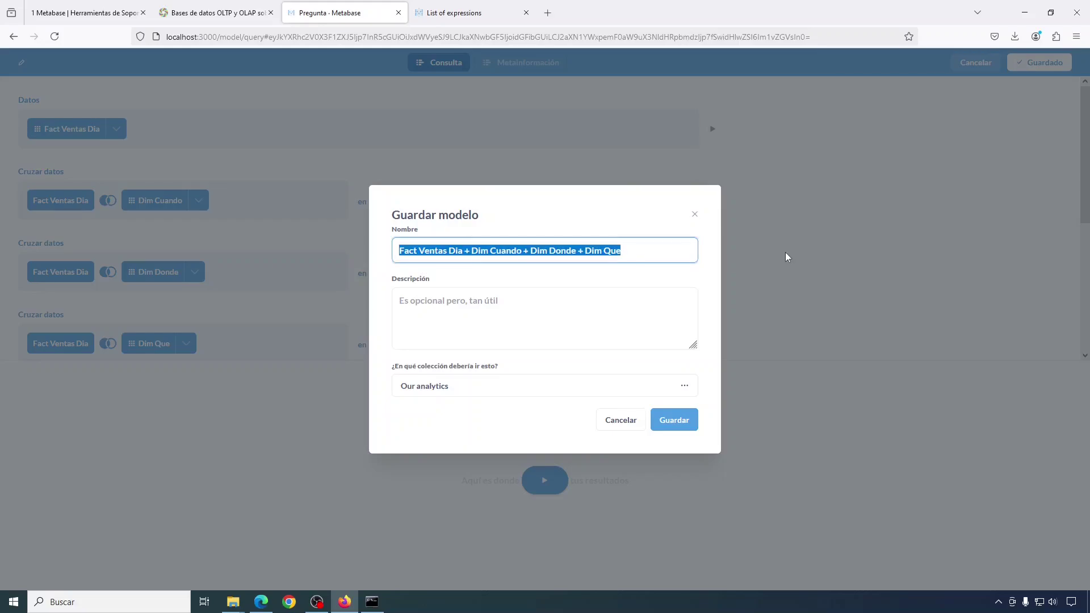
type("jsamos-modelo-dia")
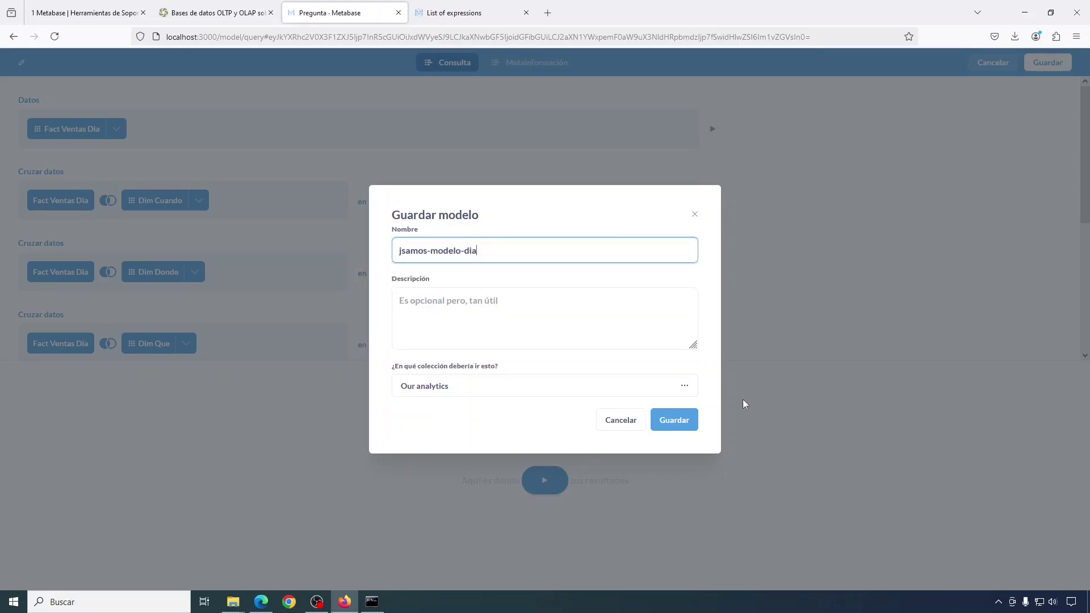
left_click(674, 422)
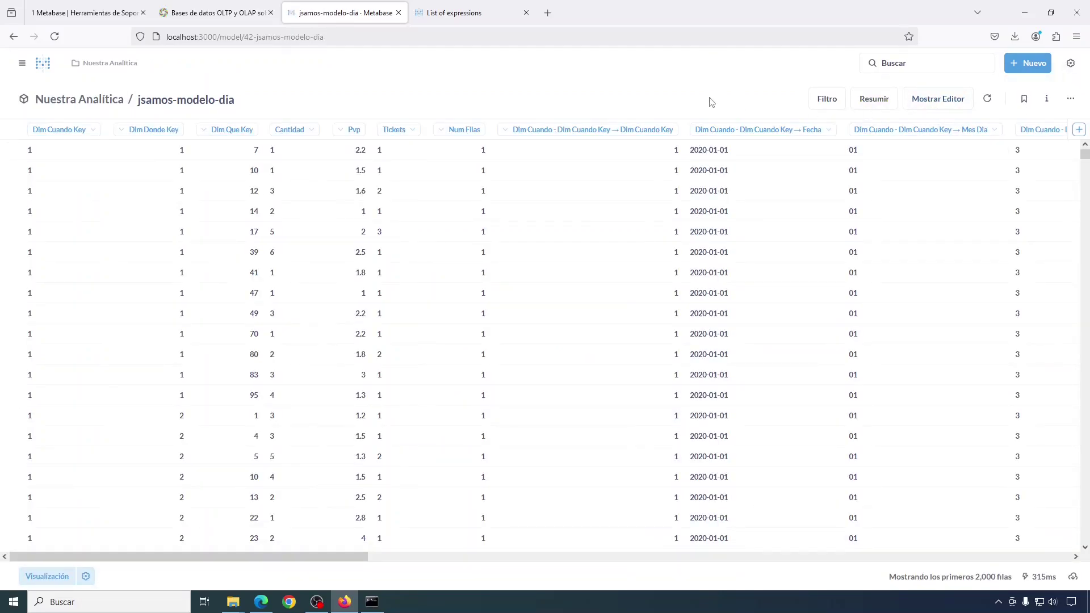
- Edit the query definition of jsamos-modelo-dia and add a custom column Importe with the expression [Cantidad] * [Pvp]
left_click(938, 101)
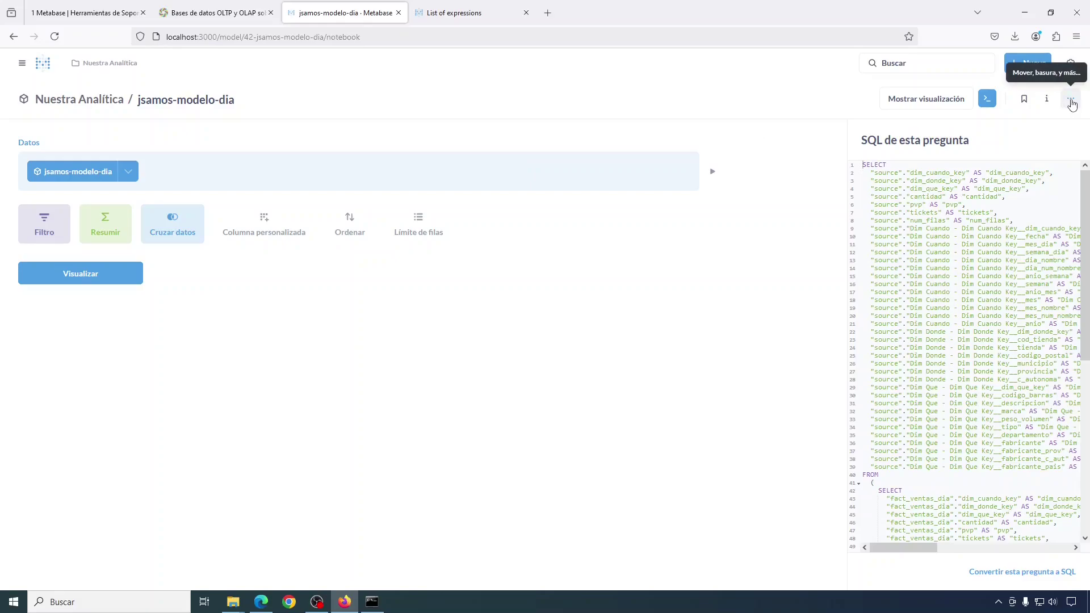
left_click(1071, 100)
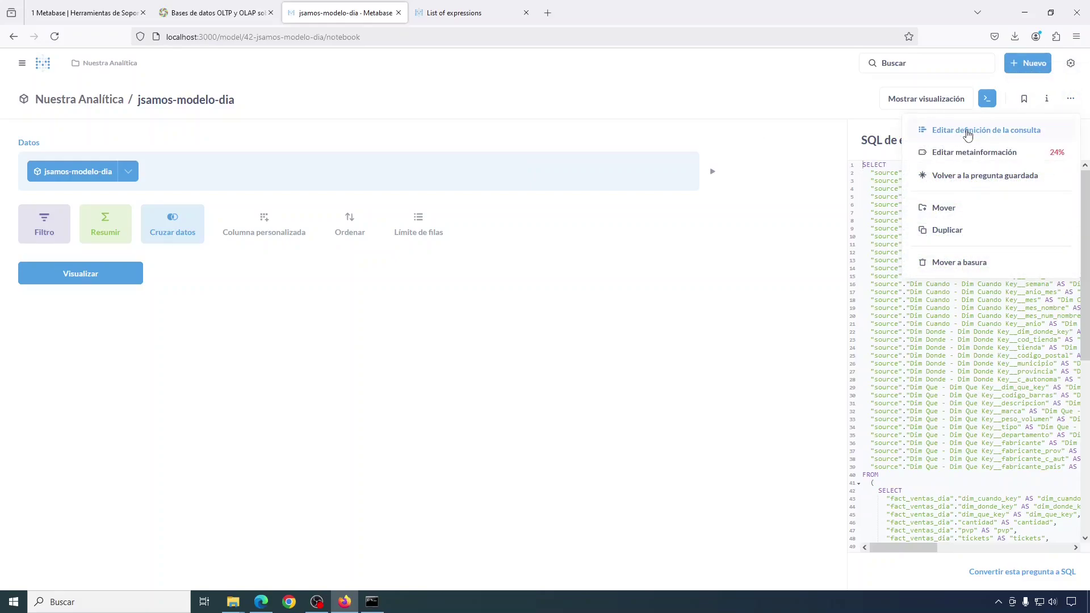
left_click(968, 131)
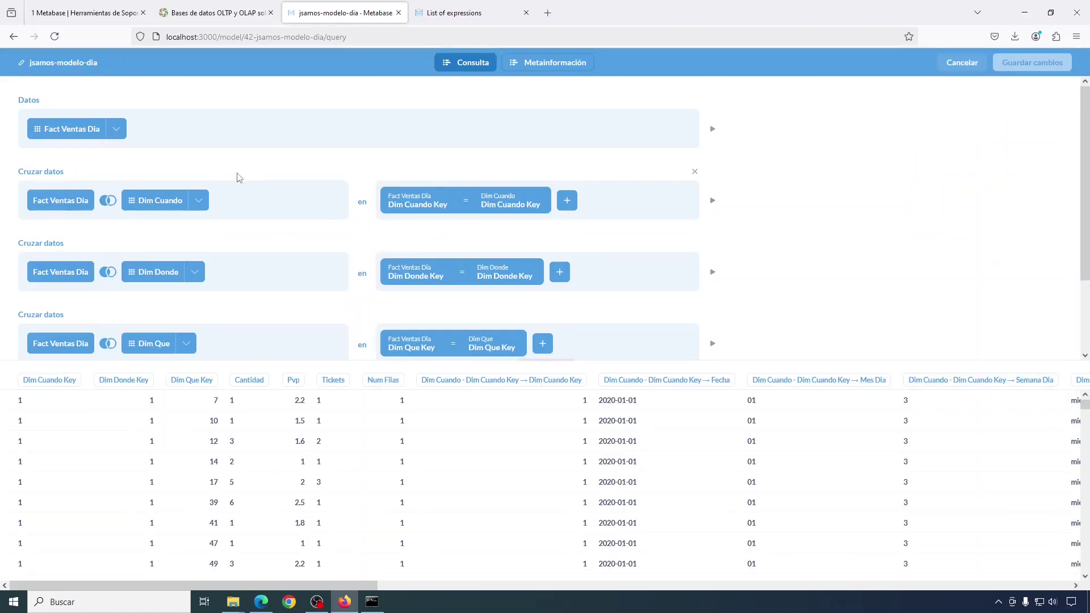
scroll(272, 186, "down", 3)
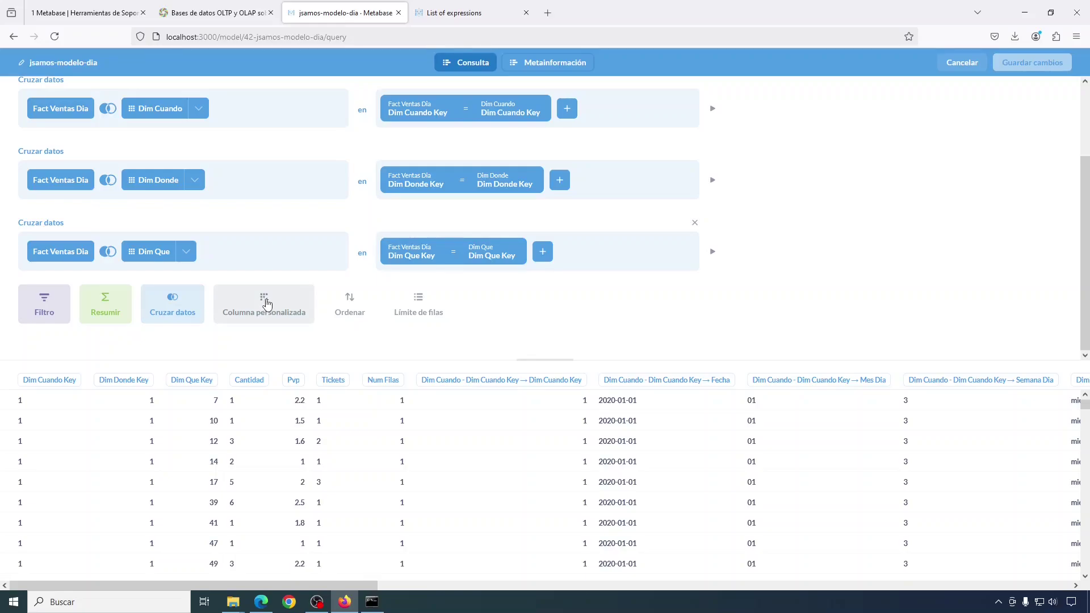
left_click(267, 304)
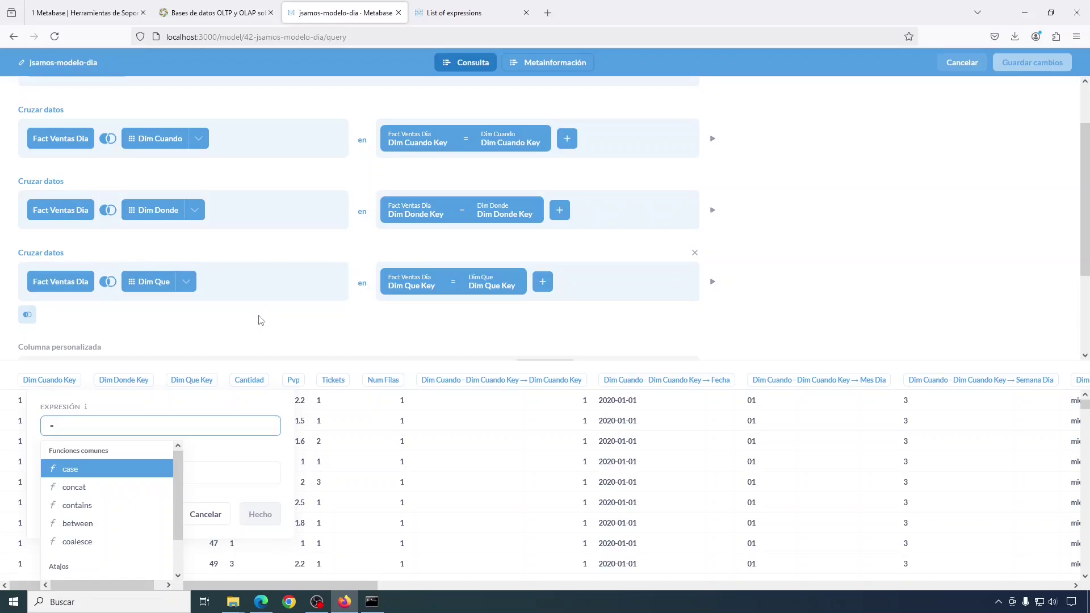
type("[Cantidad] * [Pvp]")
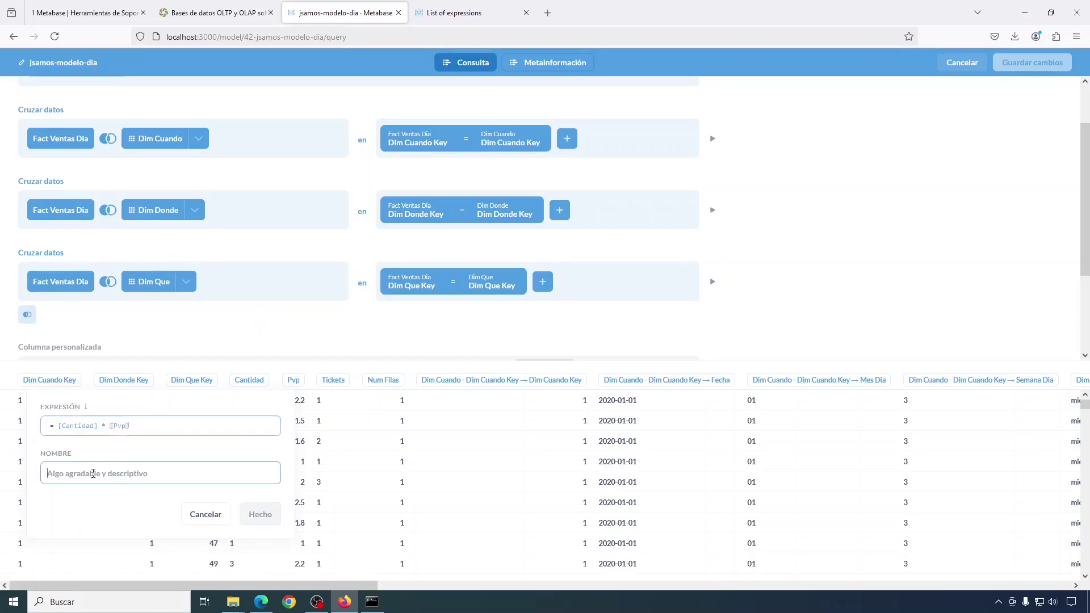
left_click(93, 473)
type("Importe")
left_click(260, 514)
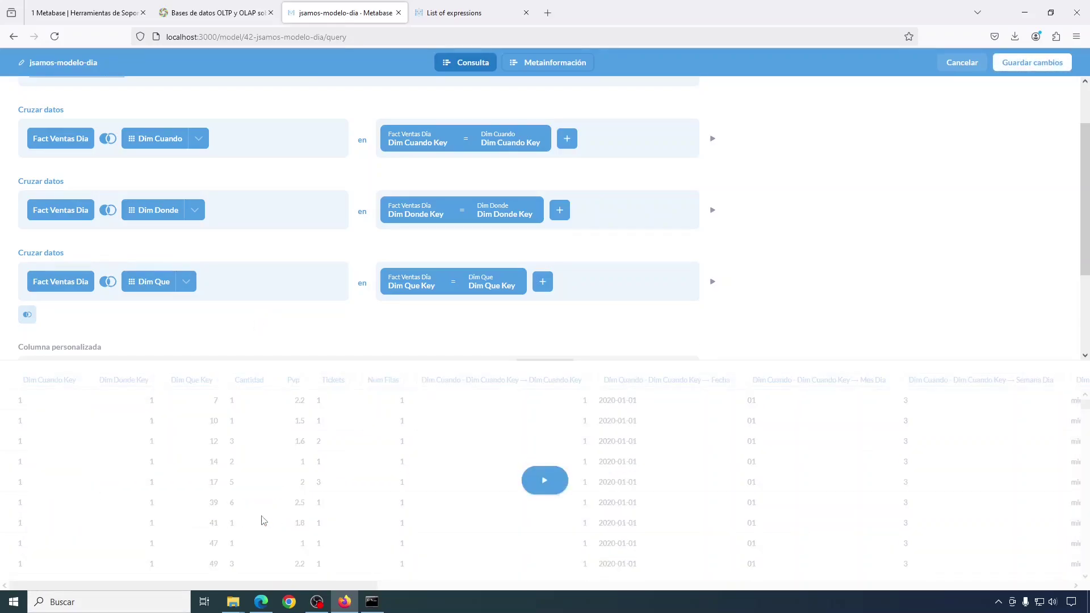
- Run the model's preview to check the Importe column and save the changes to the model
left_click(544, 482)
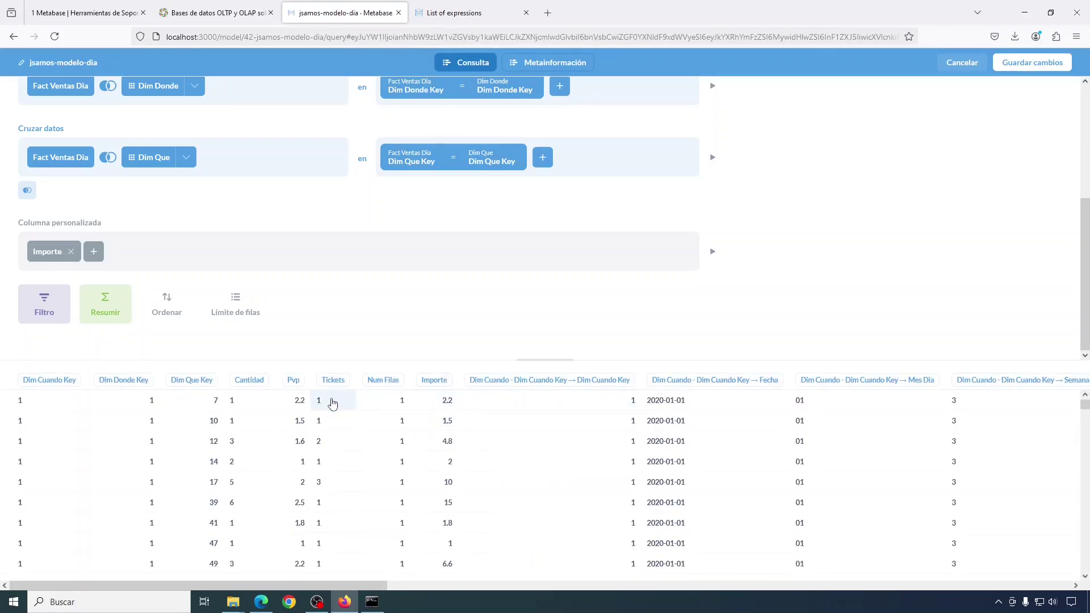
scroll(666, 299, "up", 2)
scroll(666, 299, "up", 1)
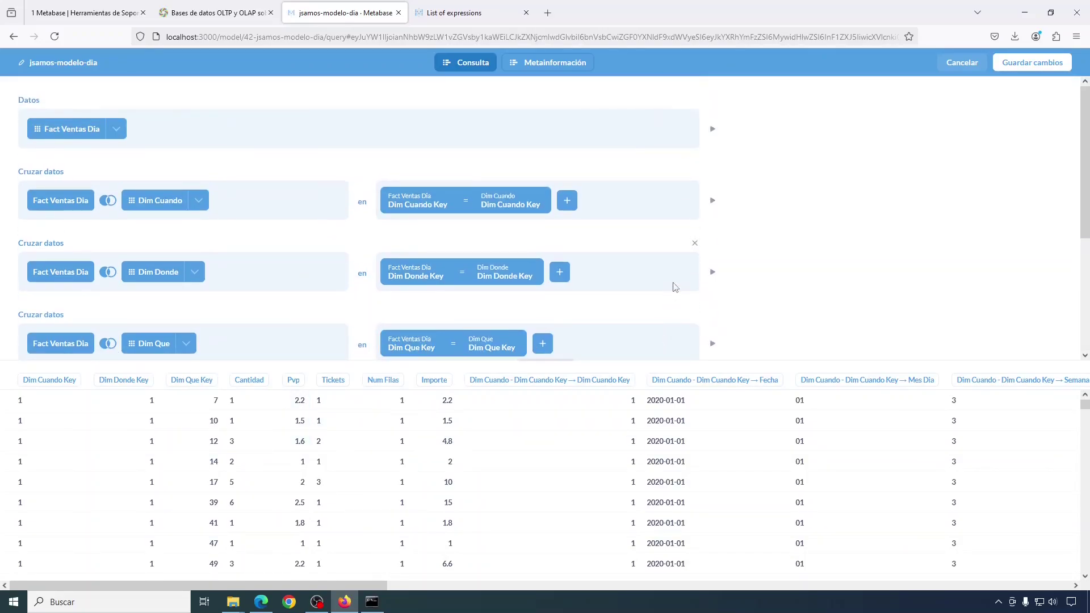
left_click(1034, 68)
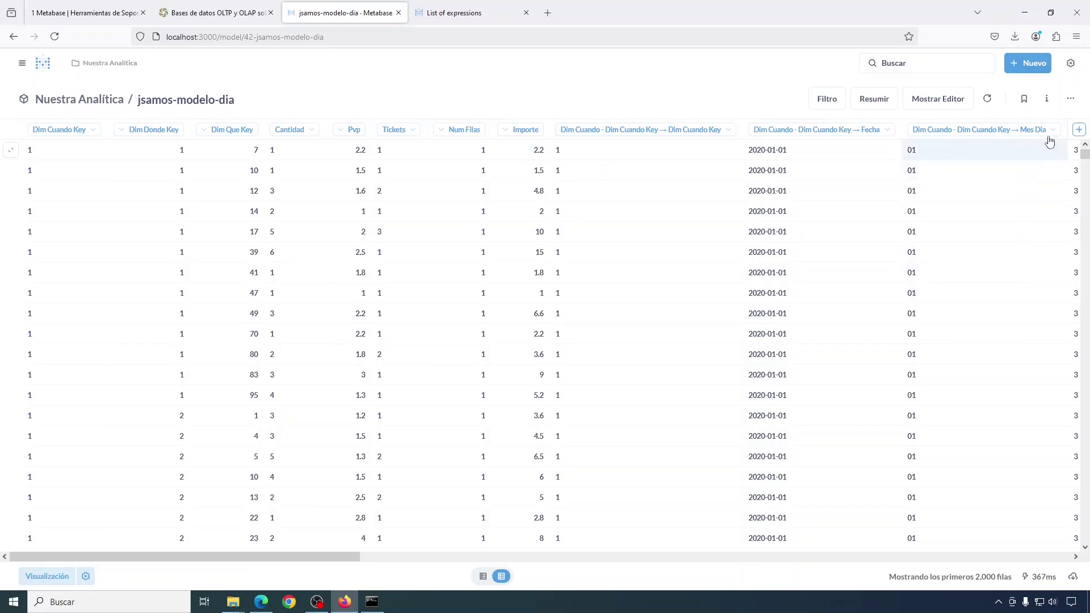
- Create a new question based on the jsamos-modelo-dia model, visualize its rows and return to the notebook editor
left_click(1033, 63)
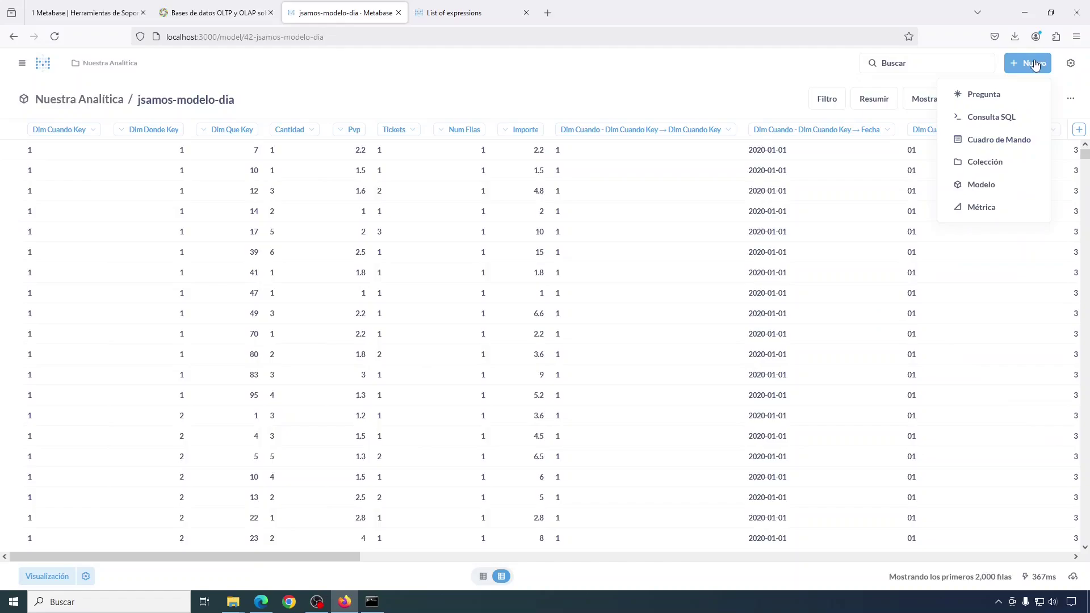
left_click(986, 92)
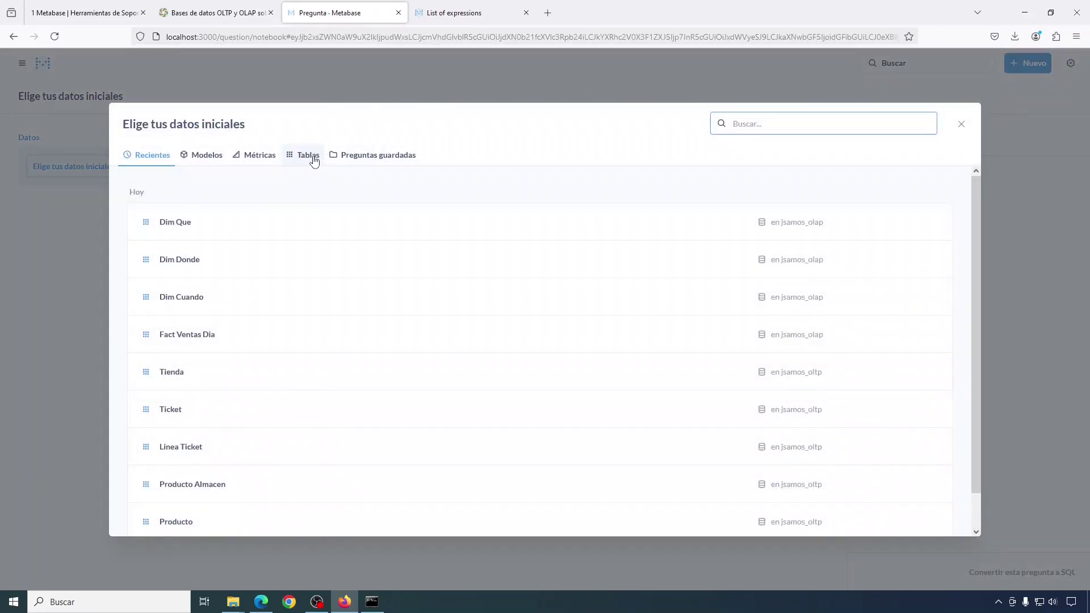
left_click(207, 157)
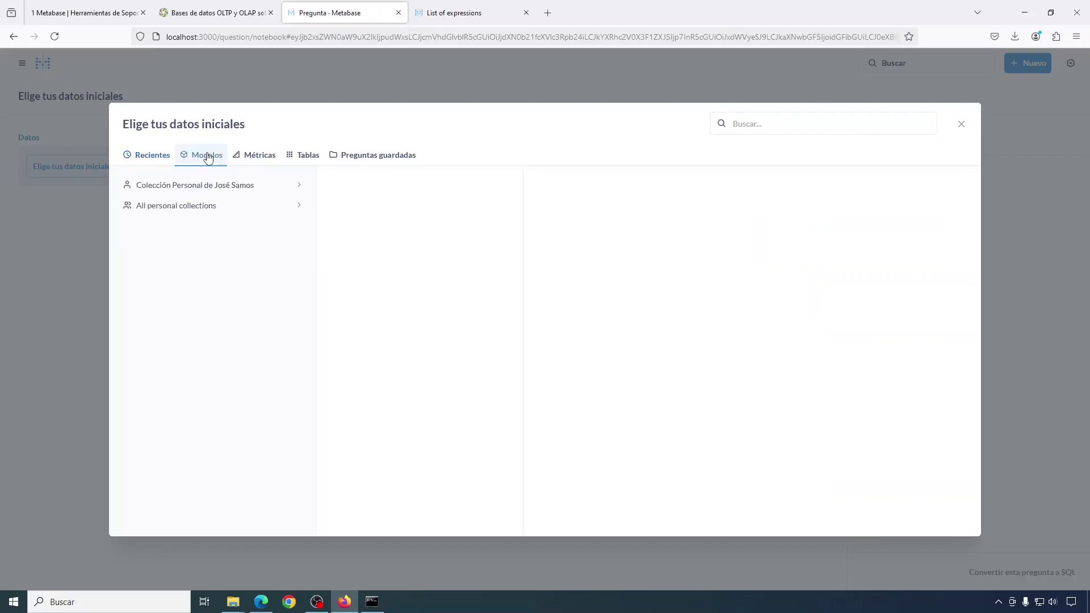
left_click(380, 208)
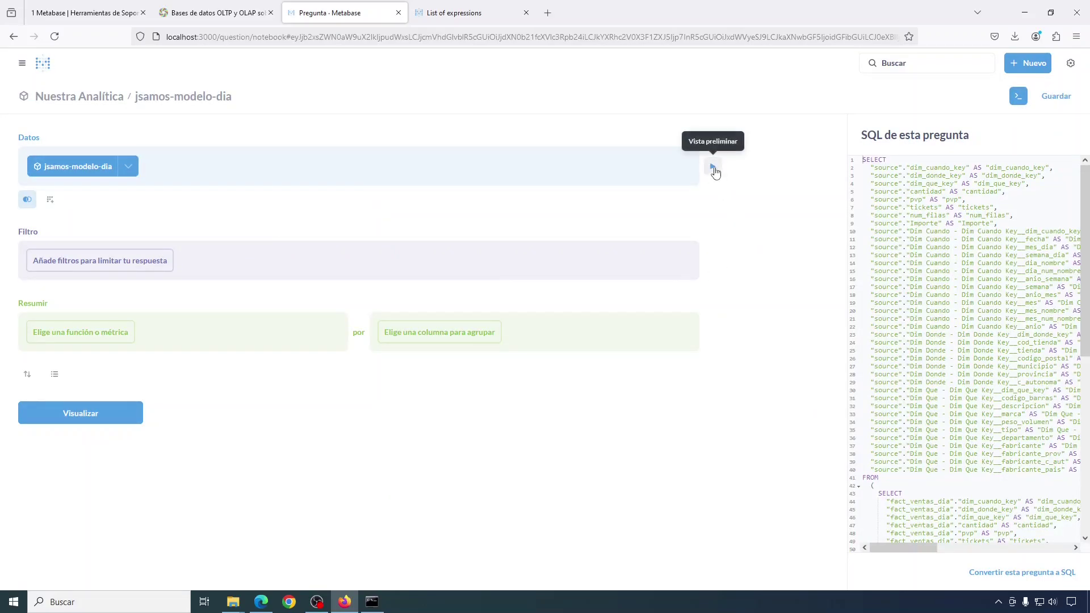
left_click(84, 415)
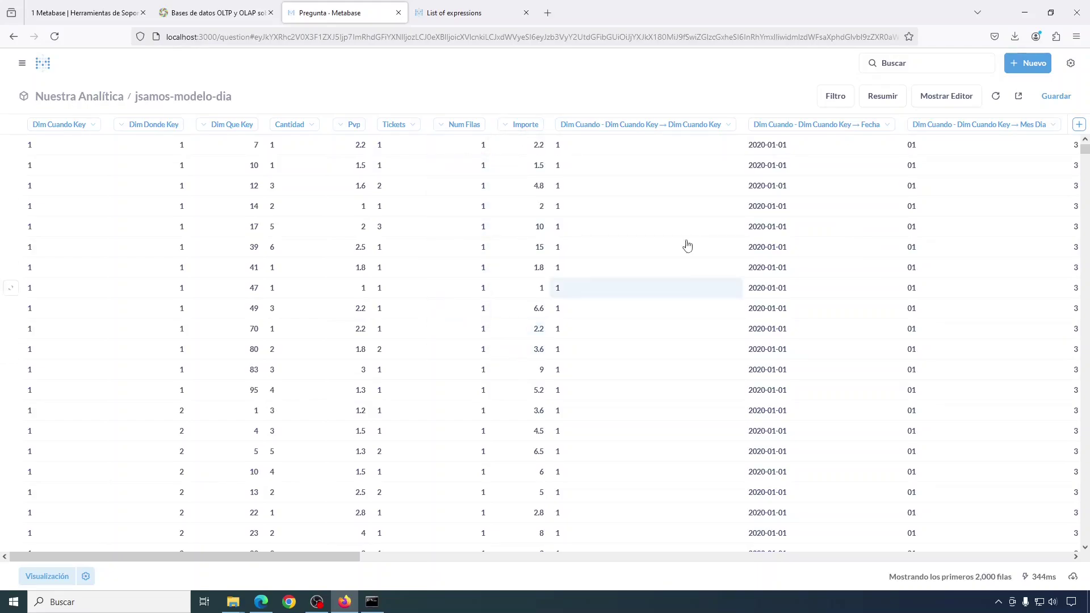
left_click(946, 96)
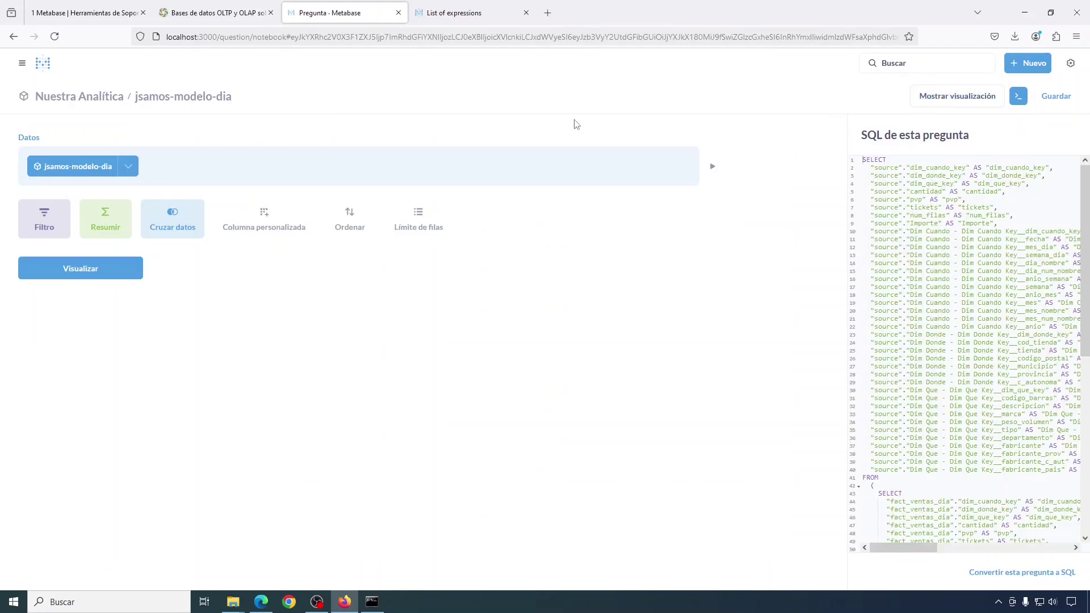
- Filter the question so that the Dim Cuando column Anio is 2024
left_click(45, 218)
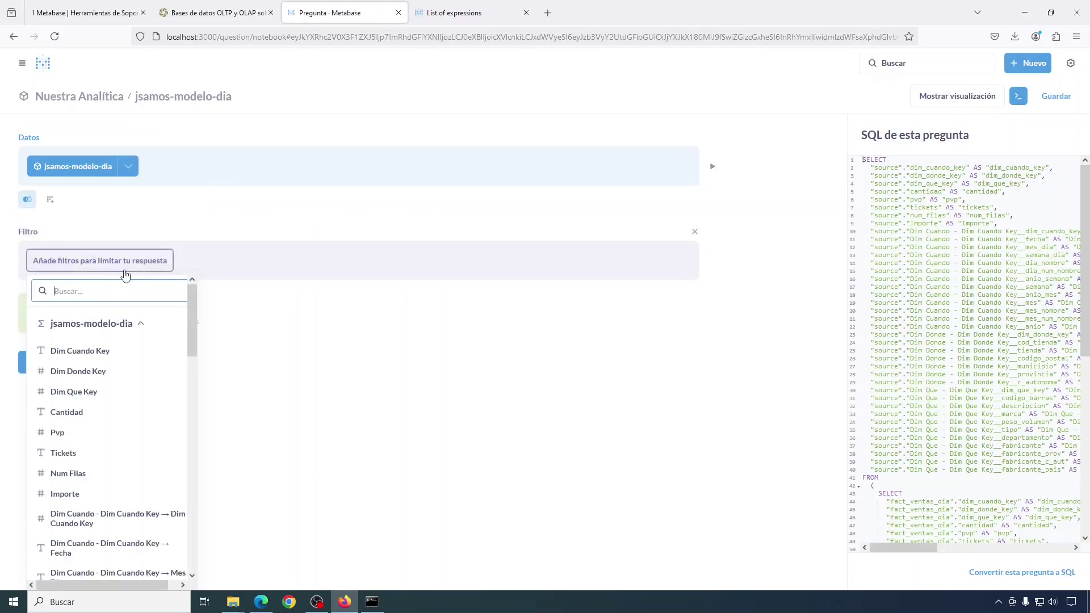
left_click_drag(193, 313, 200, 412)
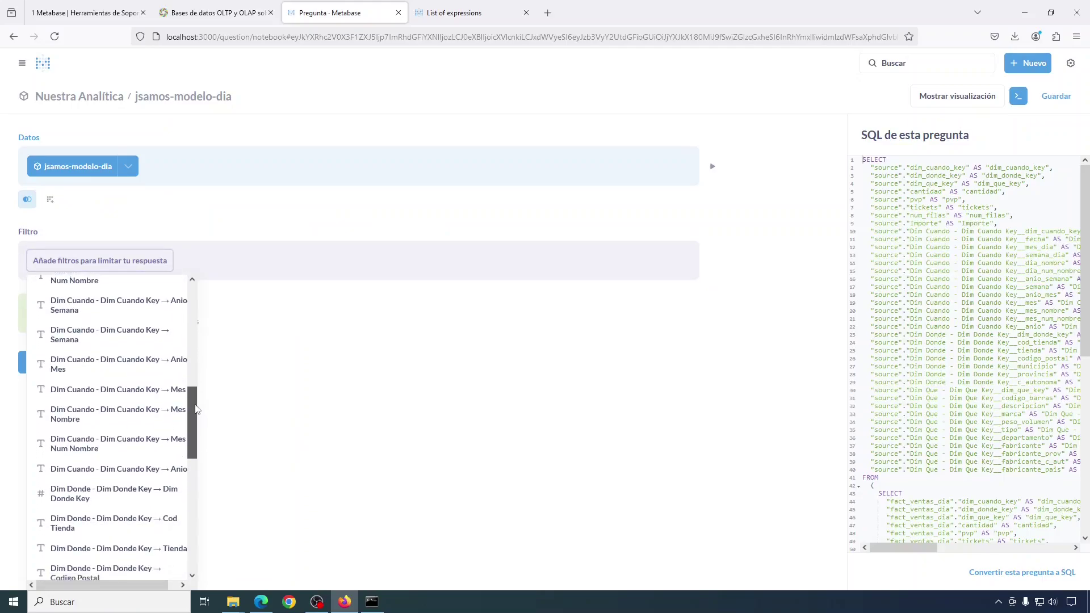
left_click(107, 470)
scroll(181, 385, "down", 1)
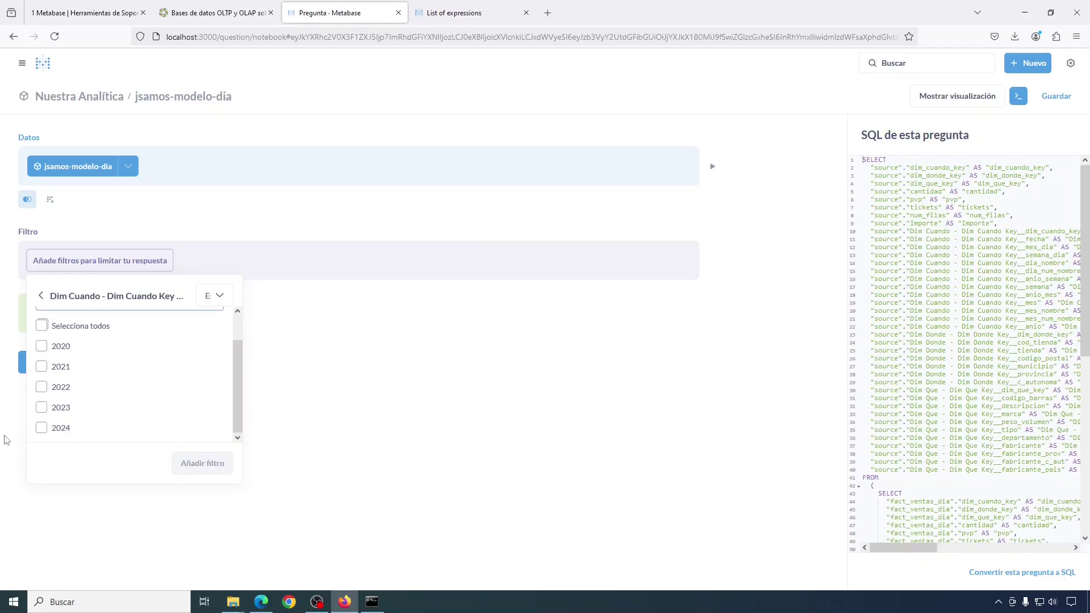
left_click(48, 431)
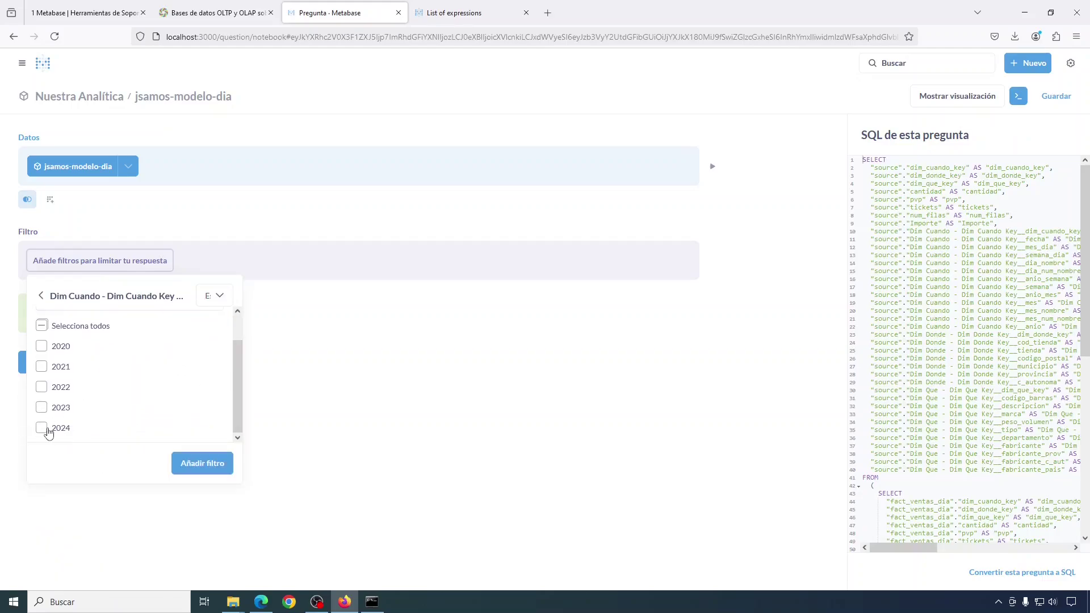
left_click(200, 469)
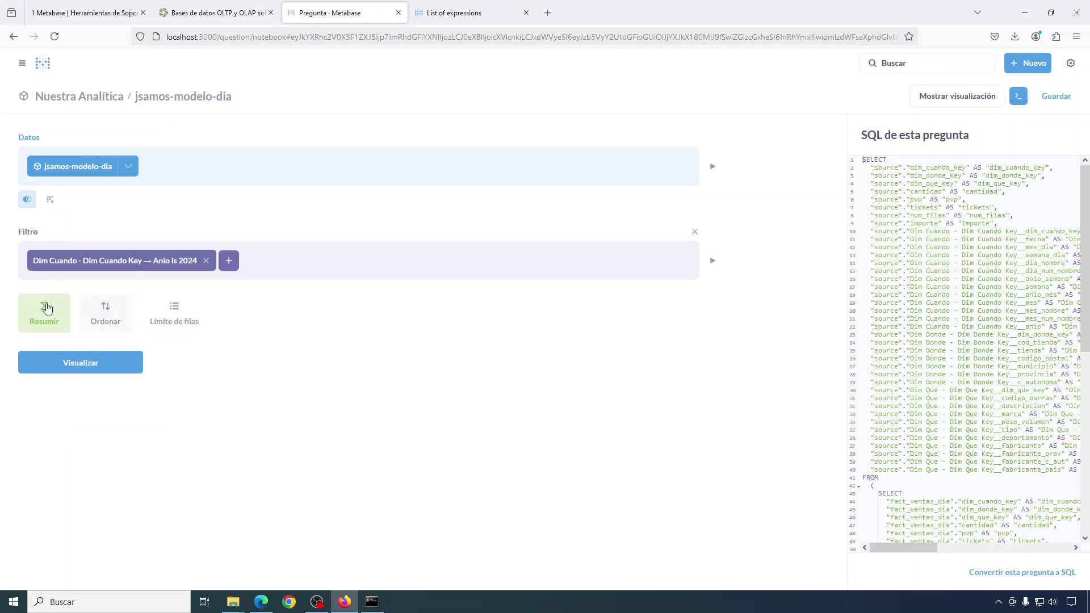
- Summarize the filtered data with the sum of Cantidad and the sum of Importe
left_click(47, 308)
left_click(73, 155)
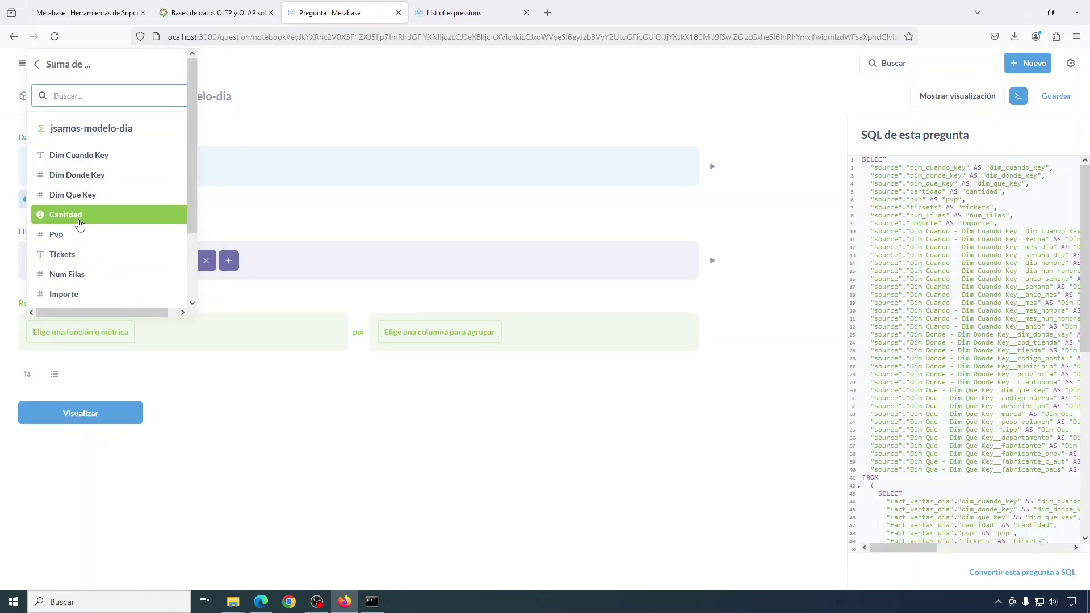
left_click(81, 222)
left_click(122, 332)
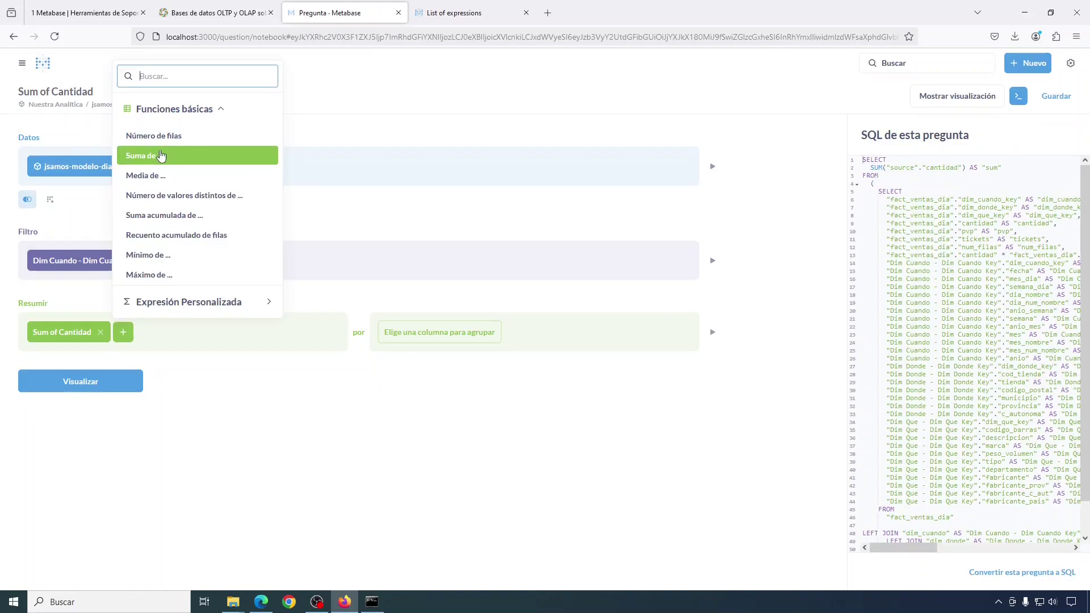
left_click(161, 155)
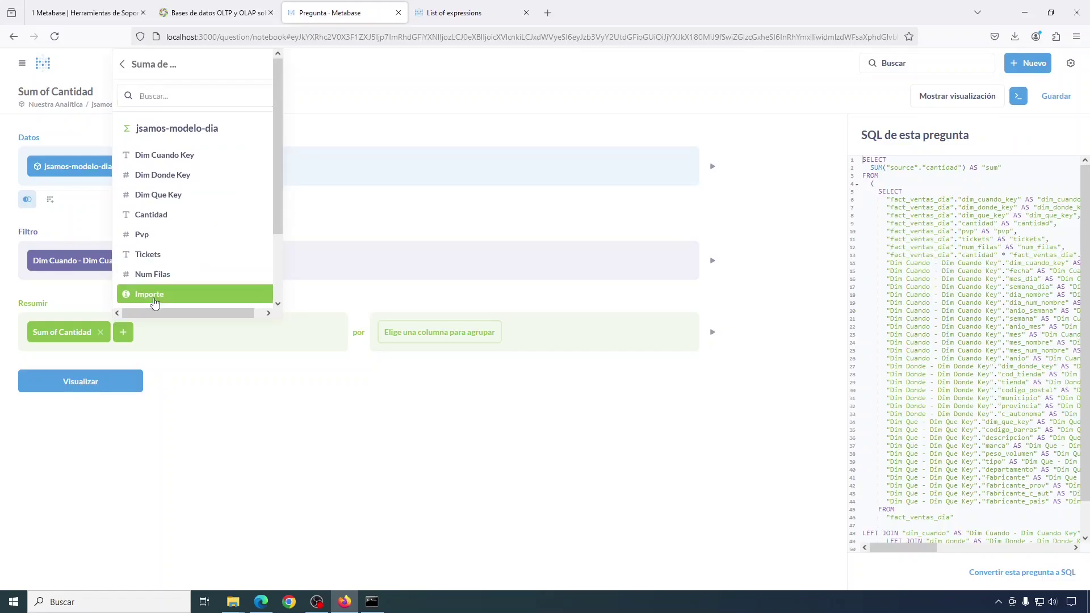
left_click(159, 293)
- Group the sums by Anio Mes from Dim Cuando and Provincia from Dim Donde, and visualize the result
left_click(445, 333)
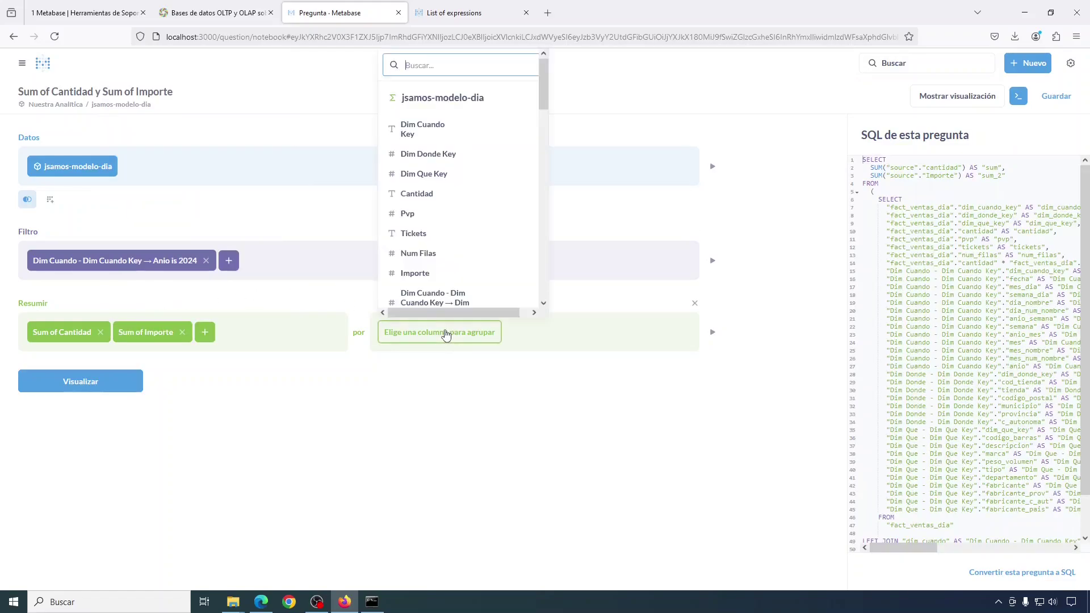
left_click_drag(544, 84, 546, 163)
left_click(507, 182)
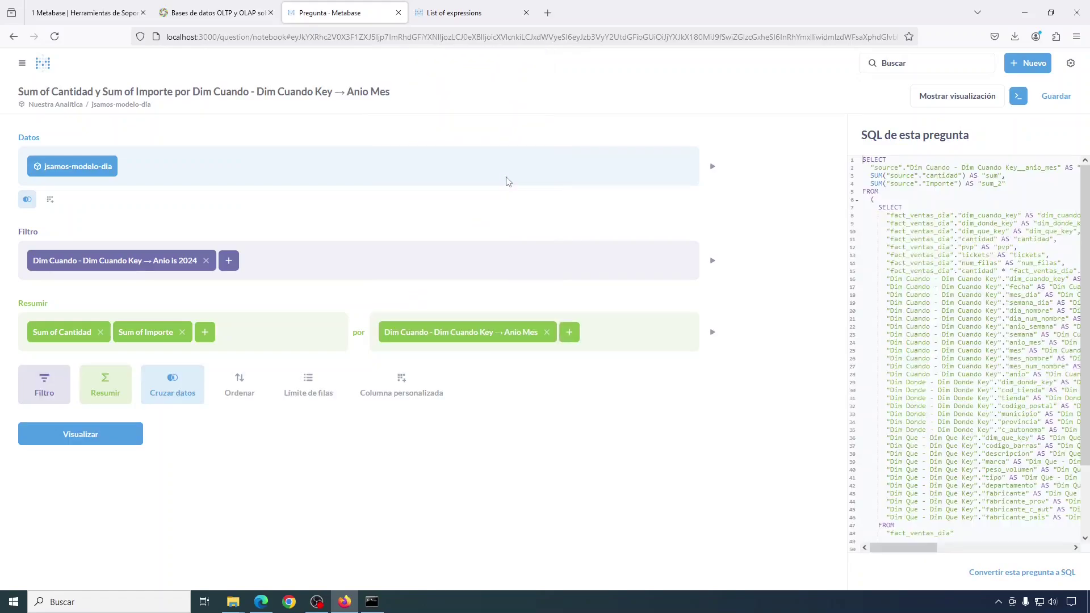
left_click(569, 333)
left_click_drag(725, 73, 723, 224)
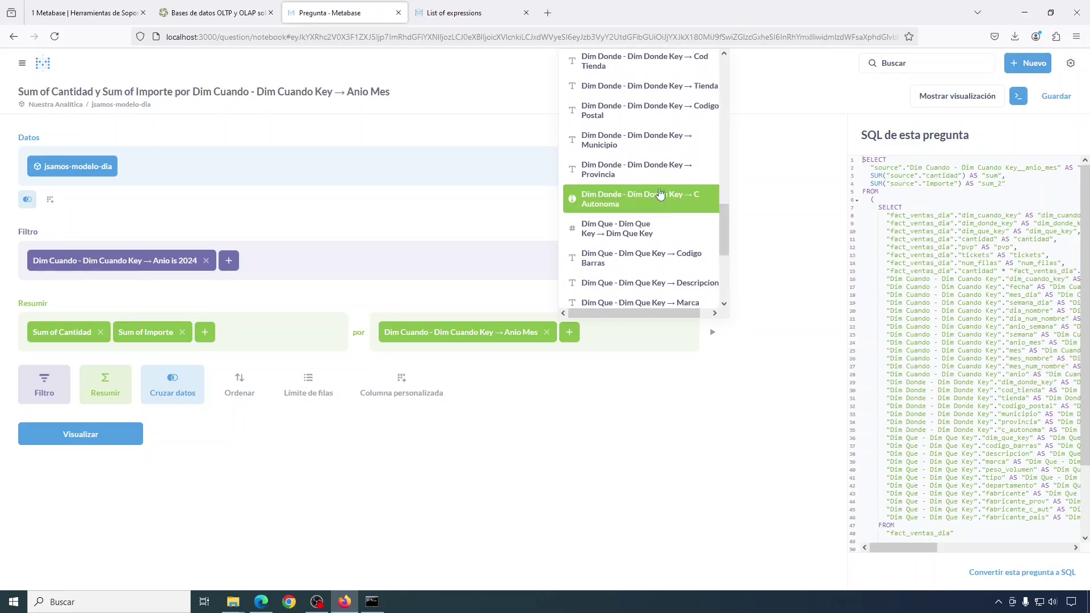
left_click(657, 179)
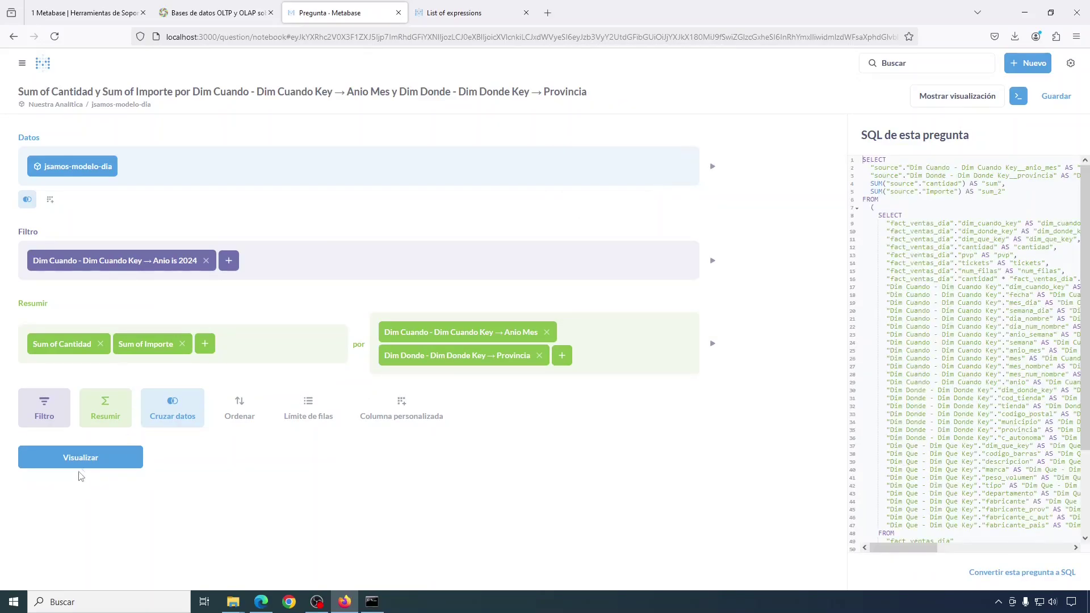
left_click(81, 465)
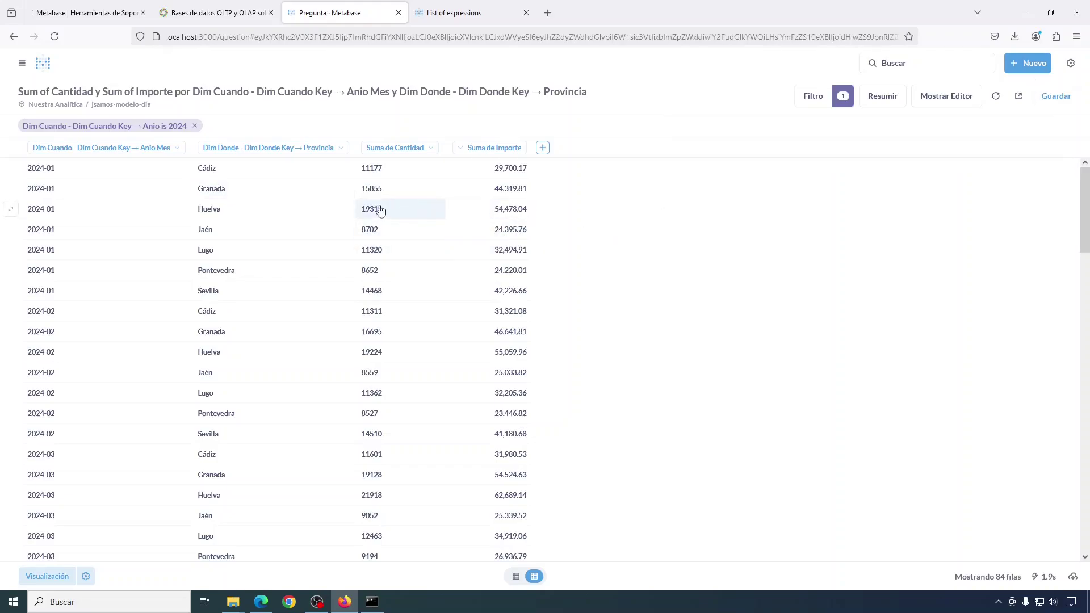
- Review the list of models, the contents of the Nuestra Analítica collection and the kinds of items that can be created
left_click(41, 66)
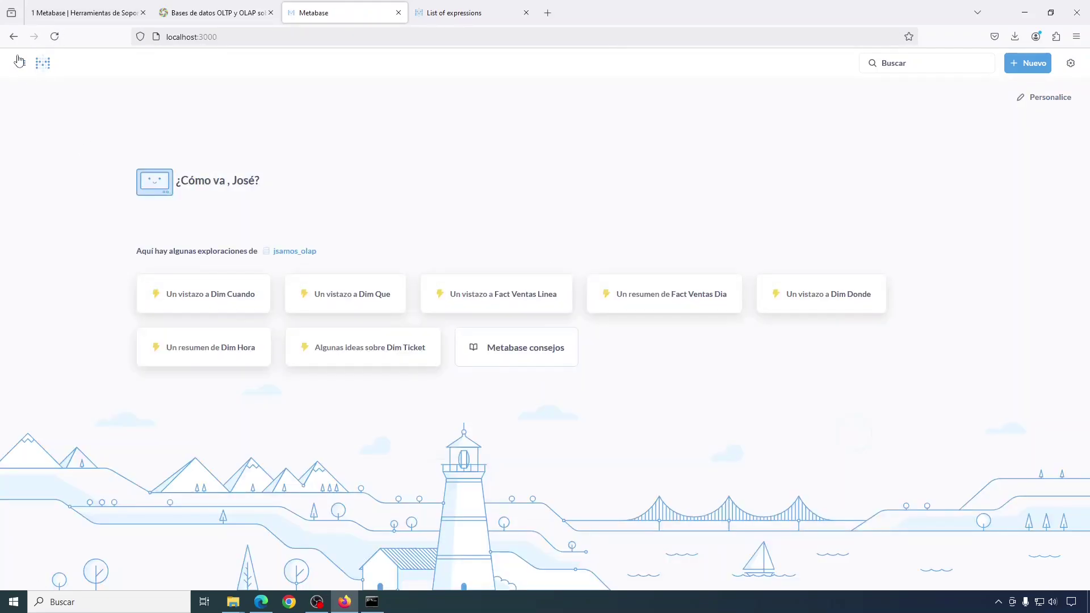
left_click(21, 67)
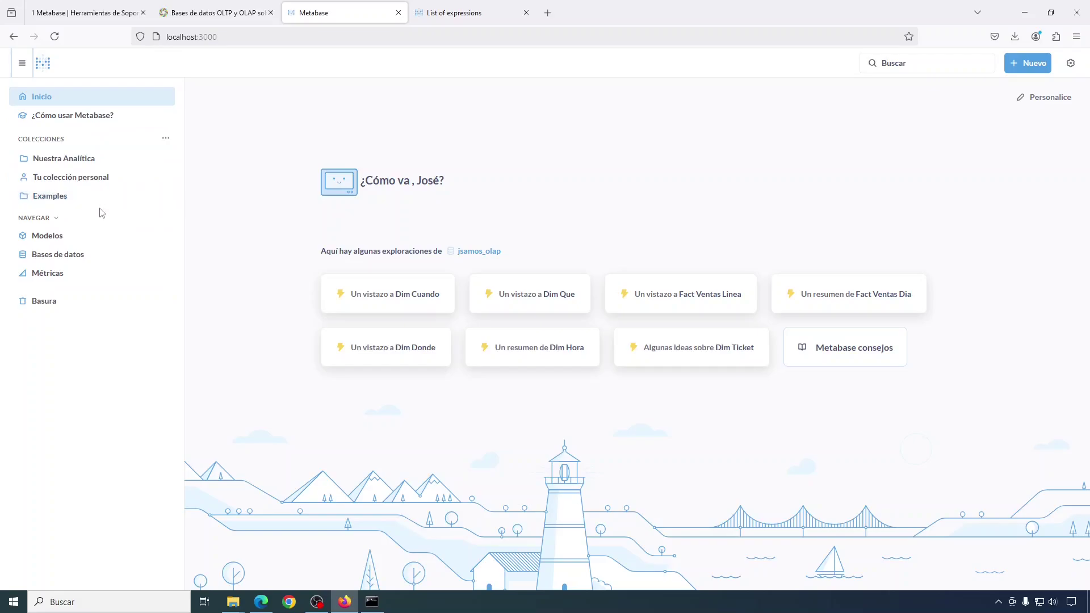
left_click(44, 236)
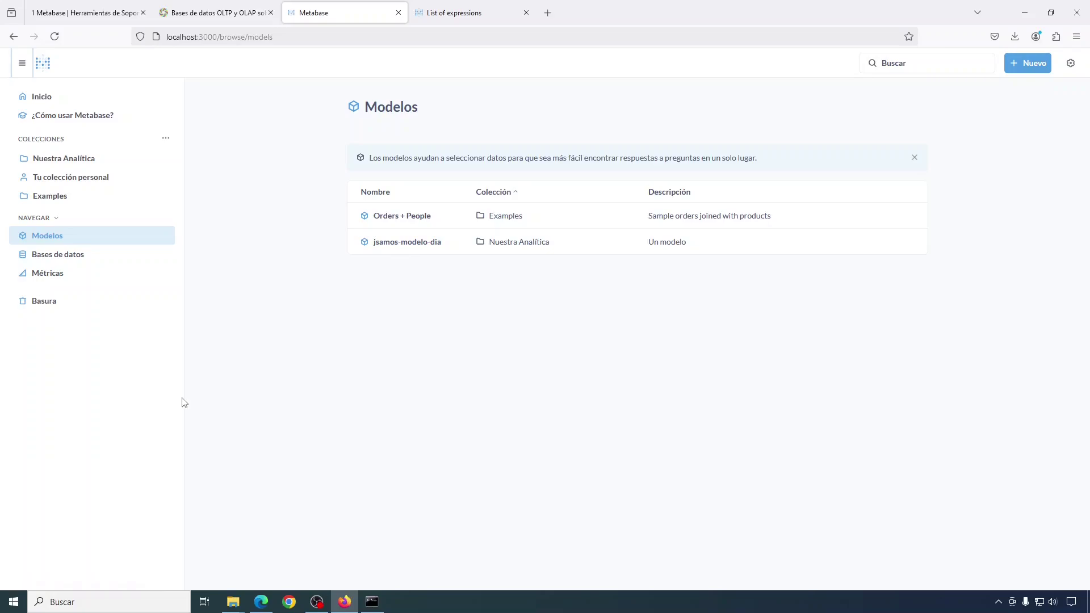
left_click(72, 158)
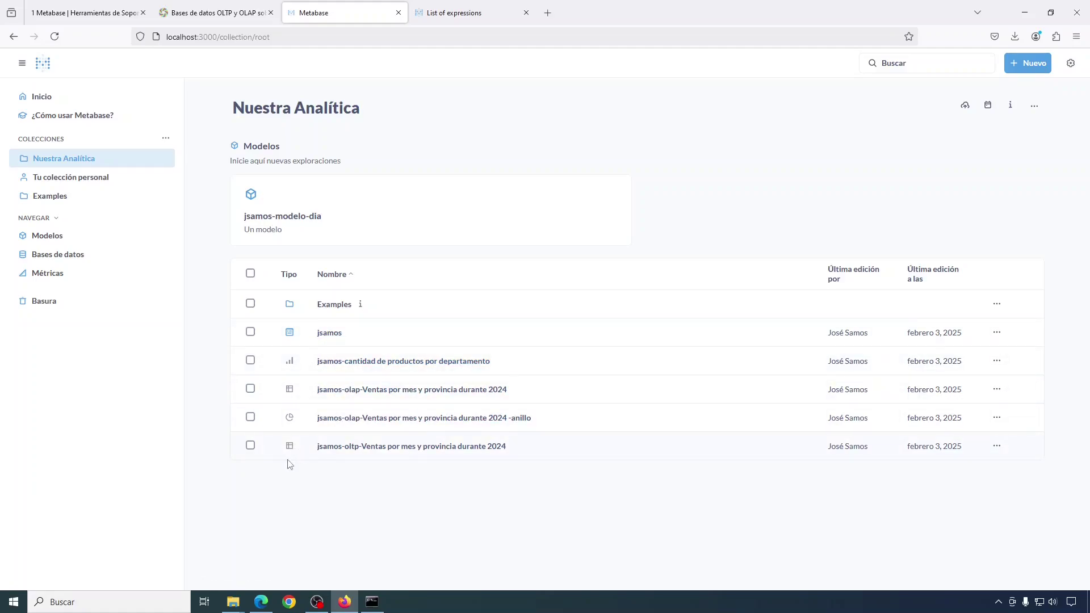
left_click(1032, 64)
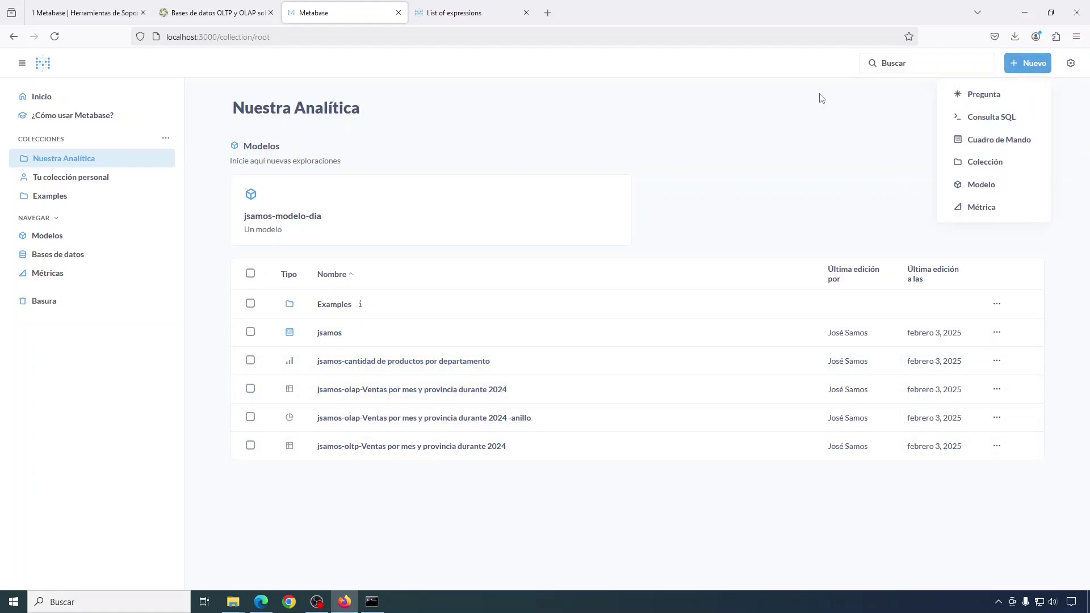